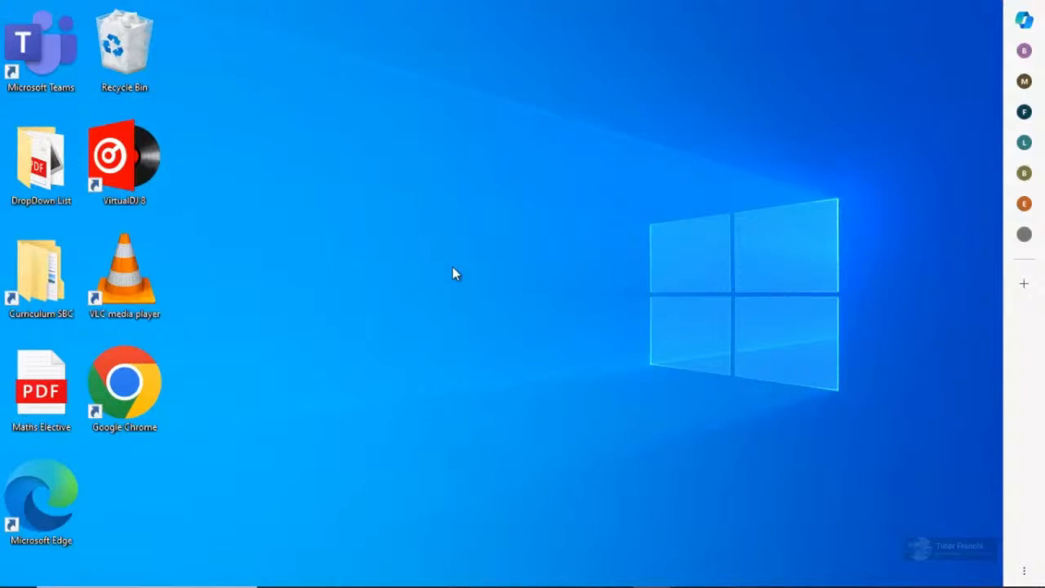
Launch Excel and create a new blank workbook.
{"action": "key", "text": "super"}
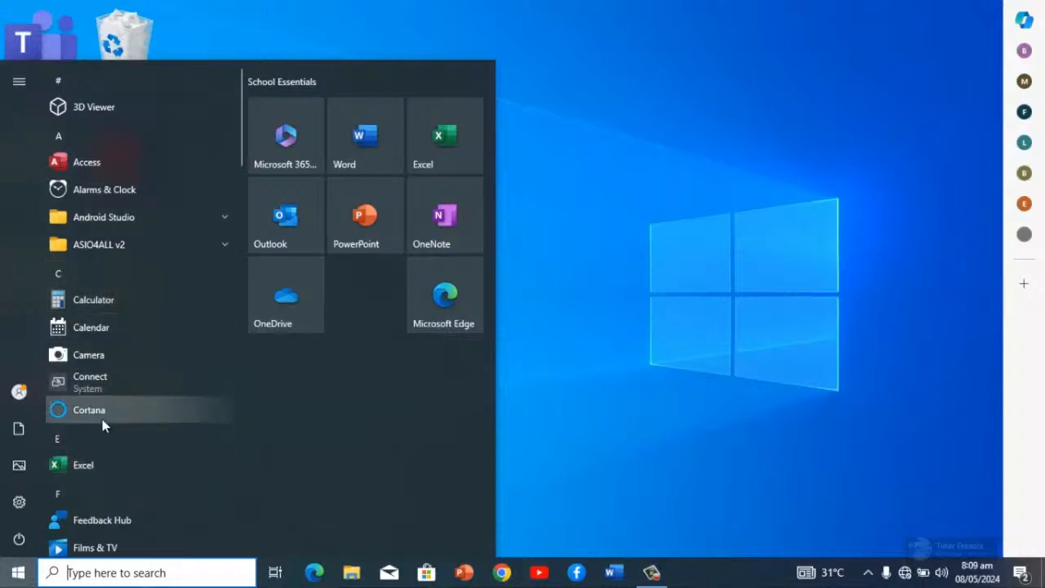
{"action": "left_click", "coordinate": [104, 573]}
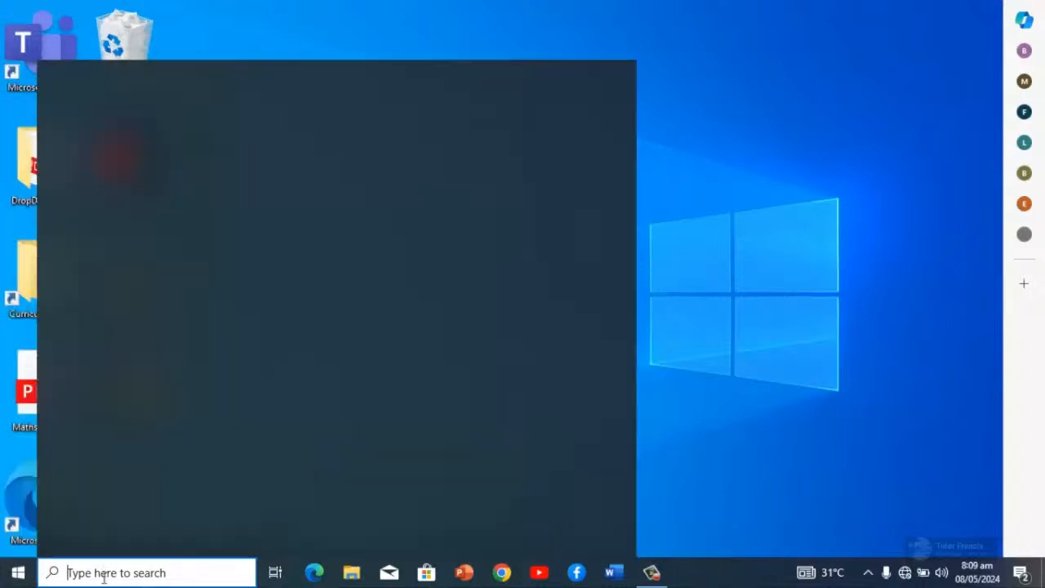
{"action": "type", "text": "ex"}
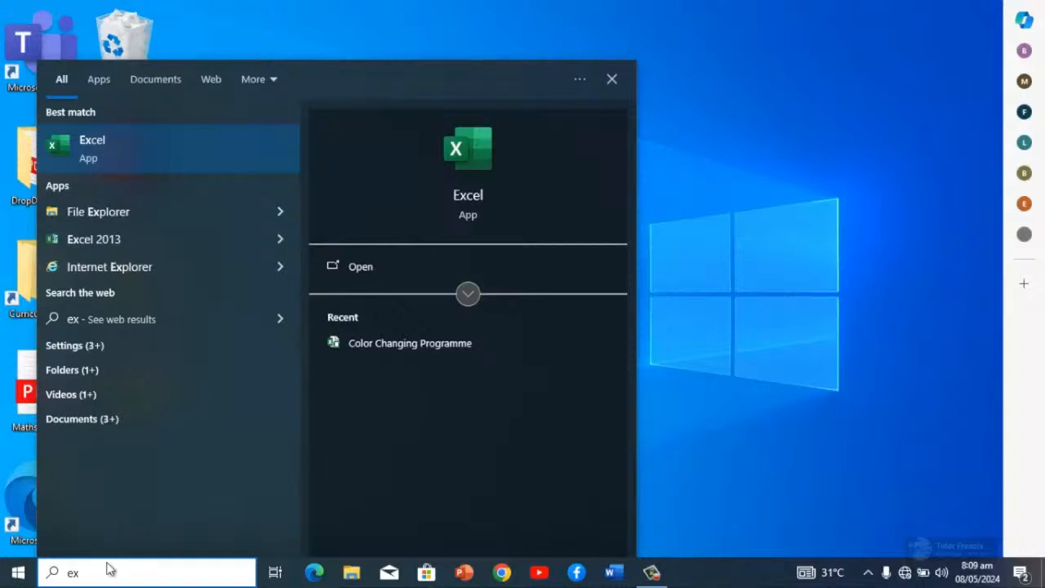
{"action": "left_click", "coordinate": [473, 150]}
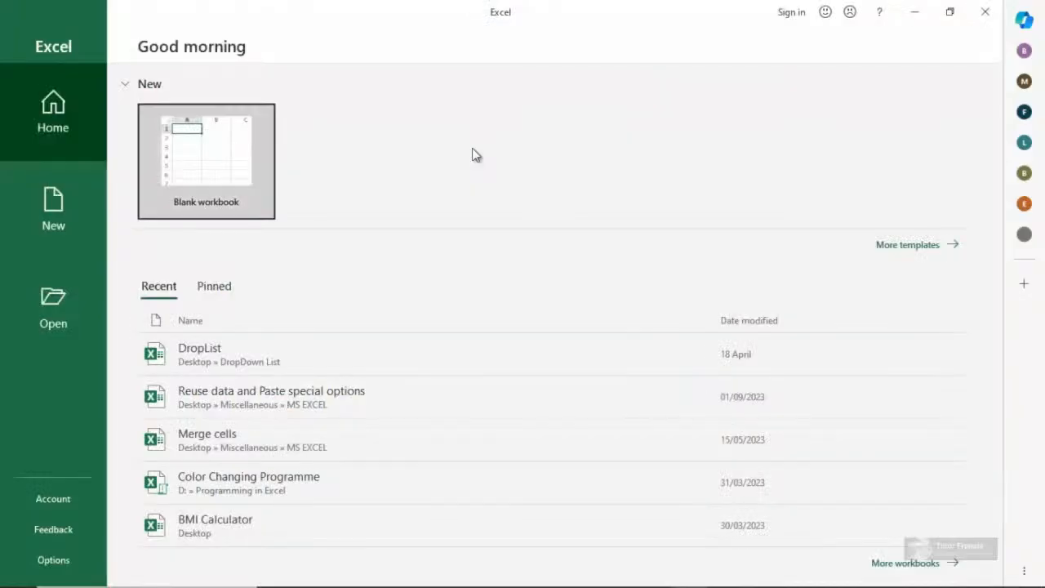
{"action": "left_click", "coordinate": [68, 208]}
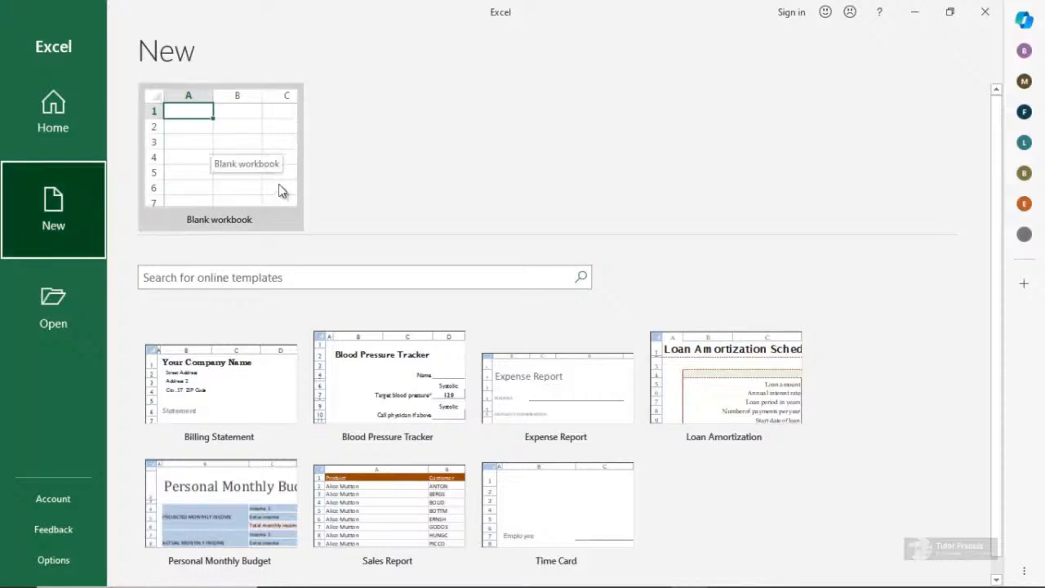
{"action": "left_click", "coordinate": [222, 163]}
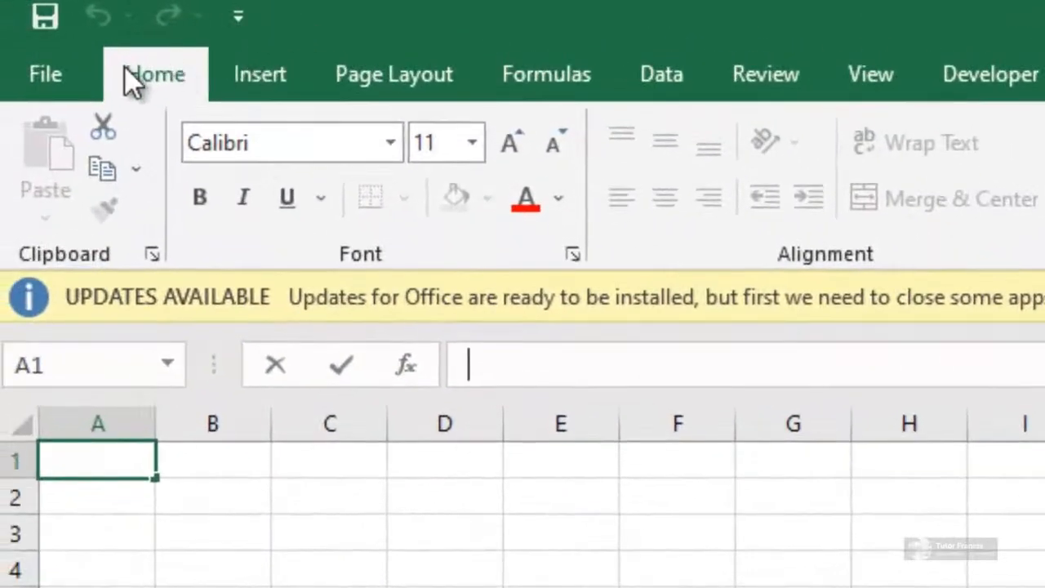
Start saving the workbook under a new name and choose the Desktop as the location.
{"action": "left_click", "coordinate": [48, 78]}
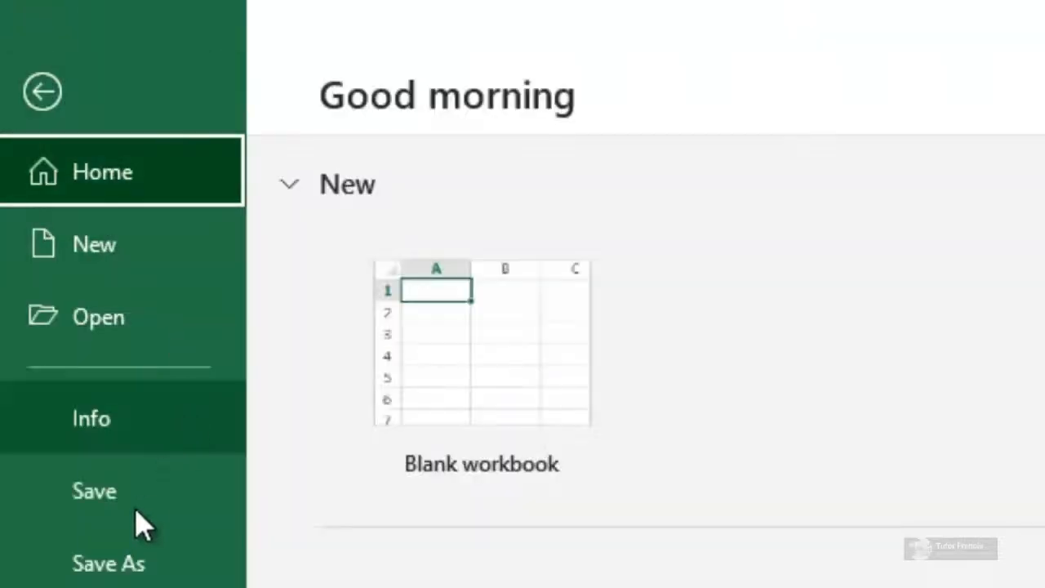
{"action": "left_click", "coordinate": [133, 563]}
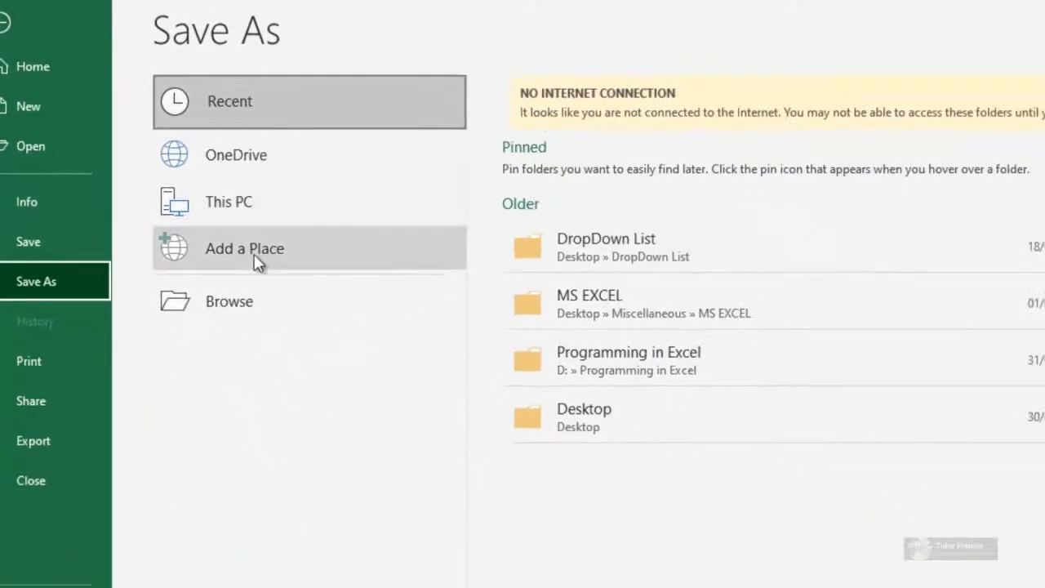
{"action": "left_click", "coordinate": [245, 296]}
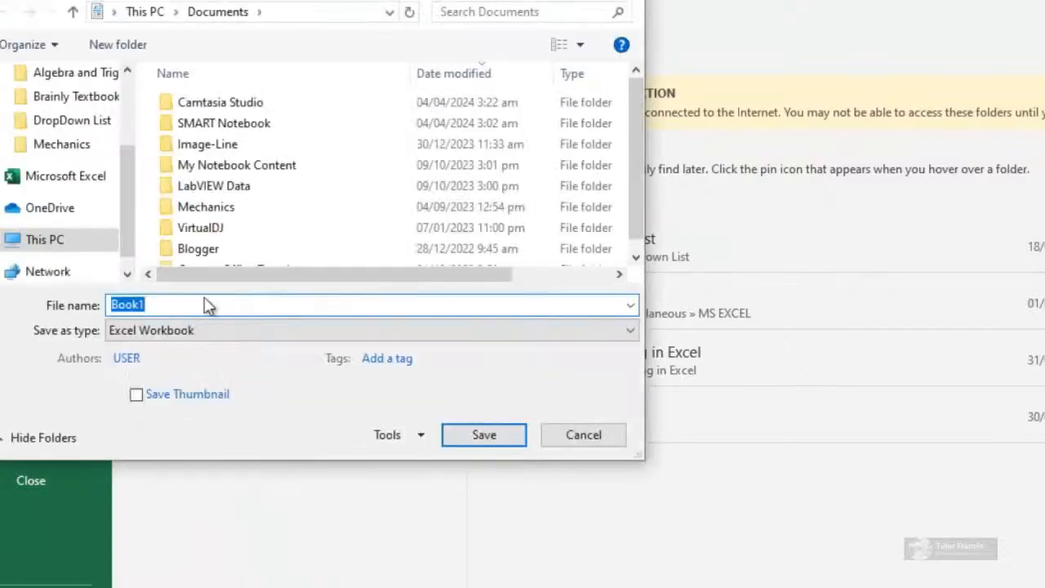
{"action": "left_click", "coordinate": [132, 93]}
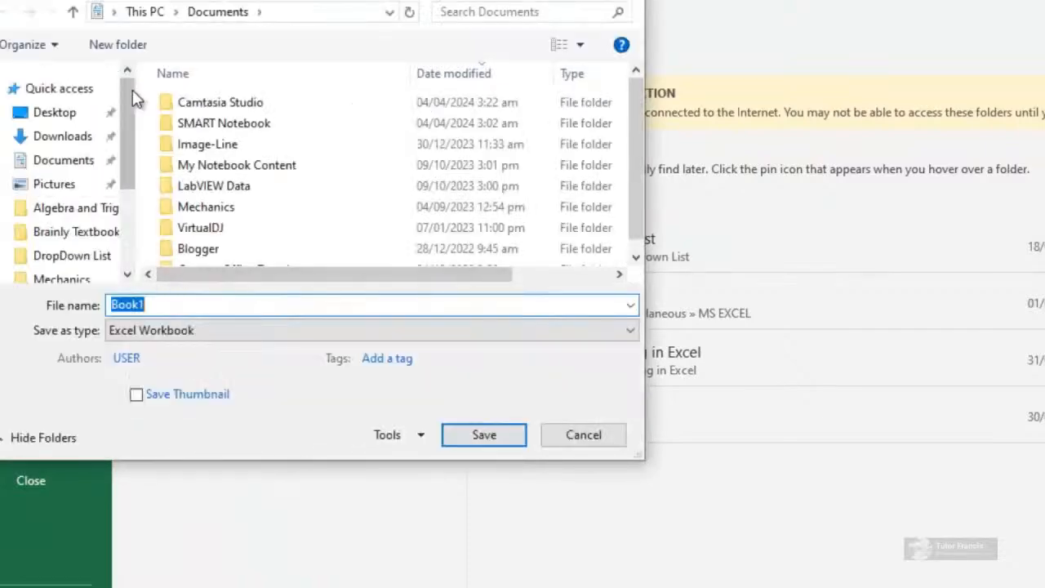
{"action": "left_click", "coordinate": [78, 120]}
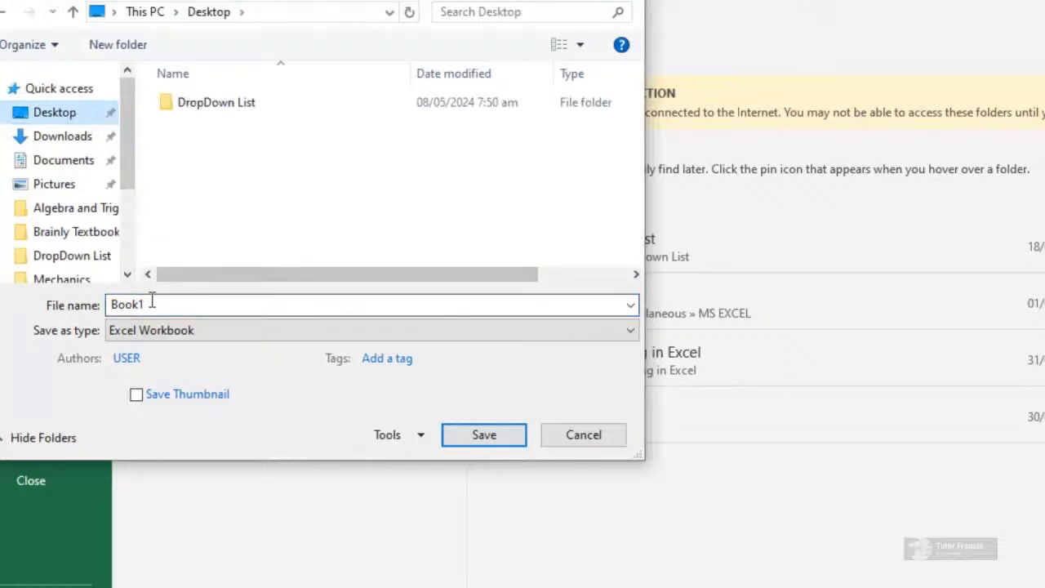
Create a new folder named MS EXCEL on the Desktop from the save dialog.
{"action": "left_click", "coordinate": [120, 48]}
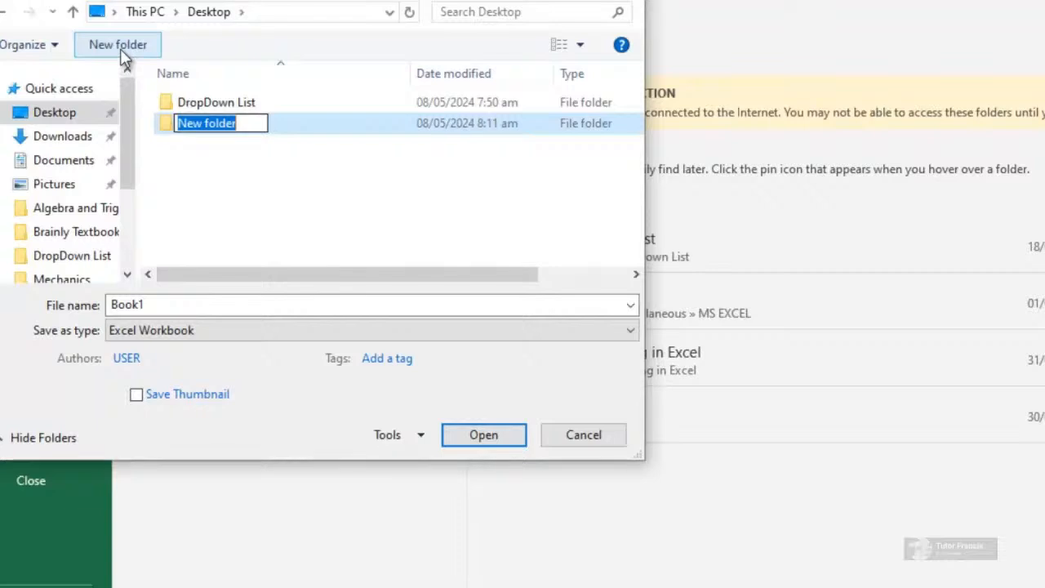
{"action": "type", "text": "M"}
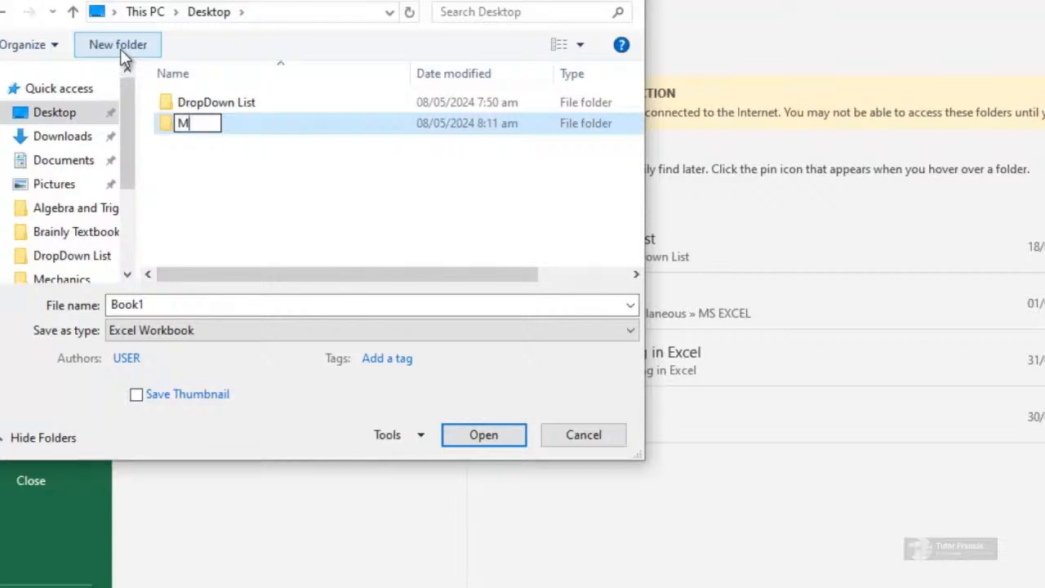
{"action": "type", "text": "S EX"}
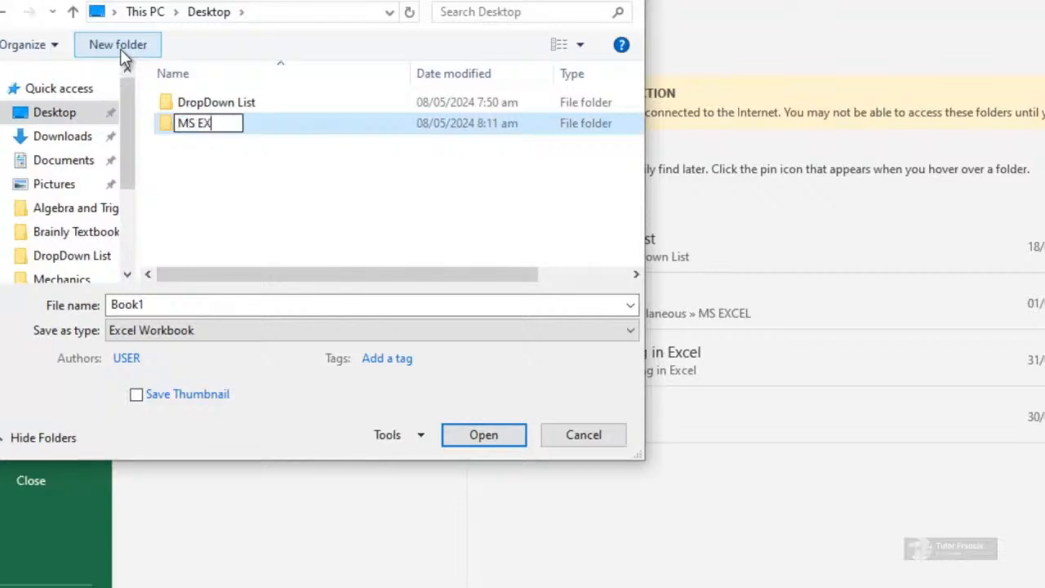
{"action": "type", "text": "CEL"}
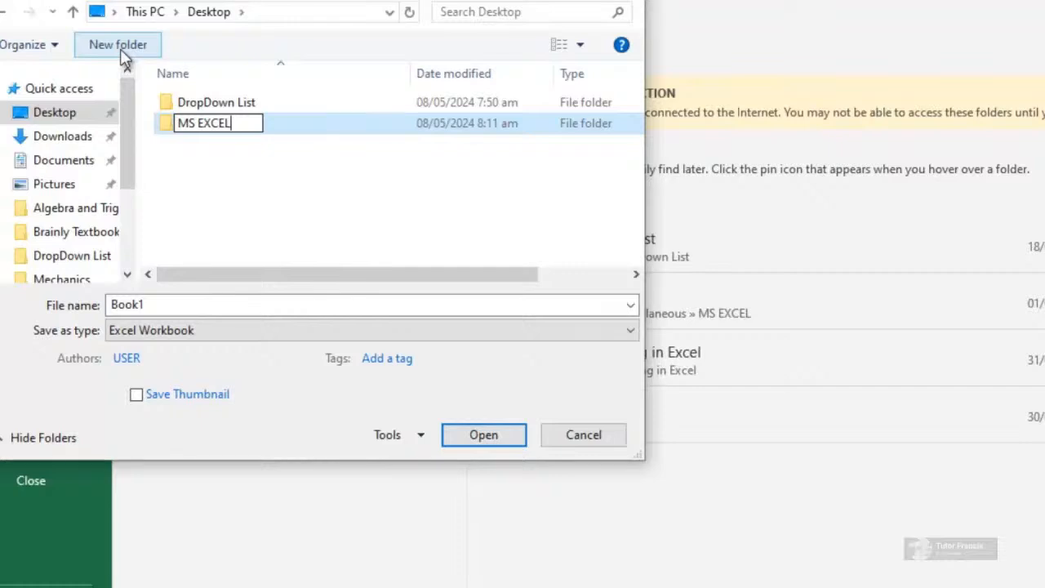
{"action": "key", "text": "Return"}
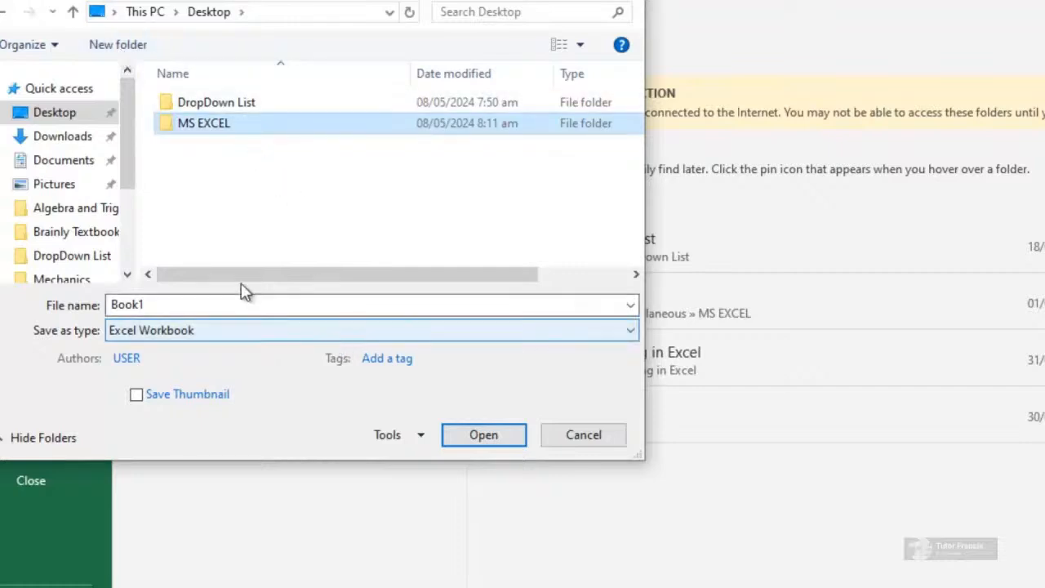
Save the workbook inside the MS EXCEL folder with the file name MS EXCEL Training.
{"action": "left_click", "coordinate": [161, 306]}
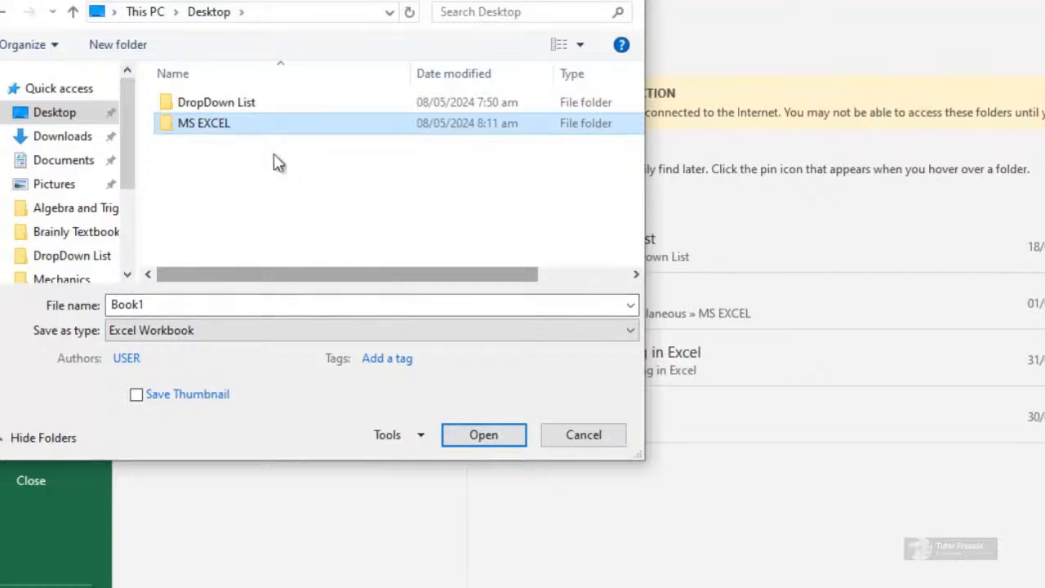
{"action": "double_click", "coordinate": [150, 306]}
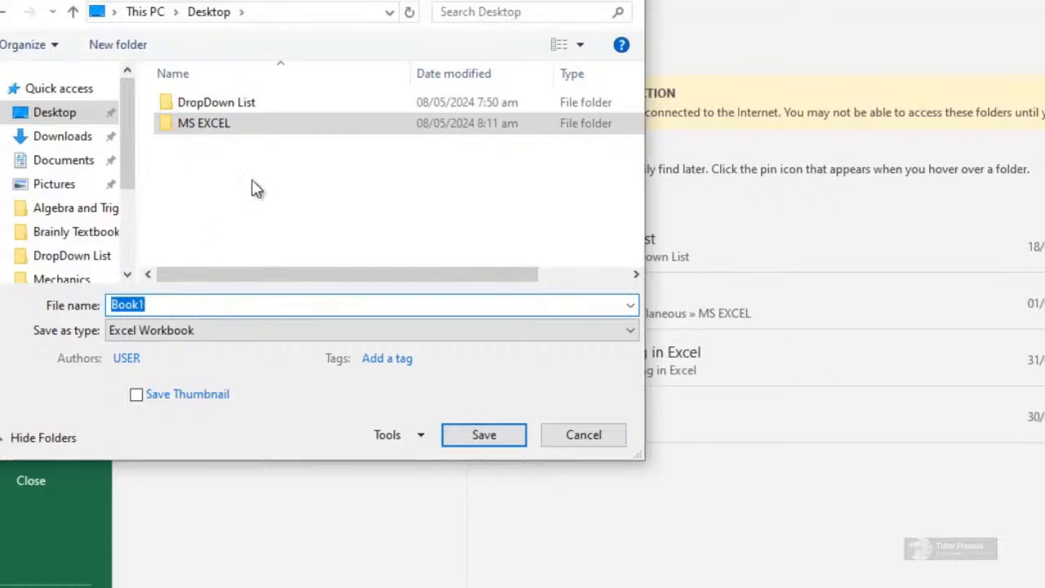
{"action": "double_click", "coordinate": [243, 133]}
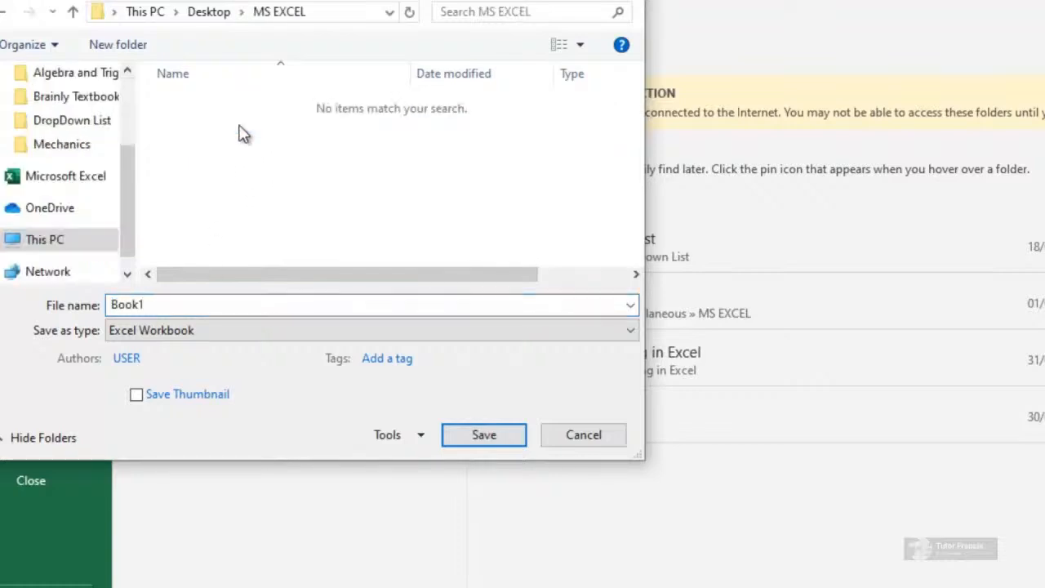
{"action": "double_click", "coordinate": [155, 306]}
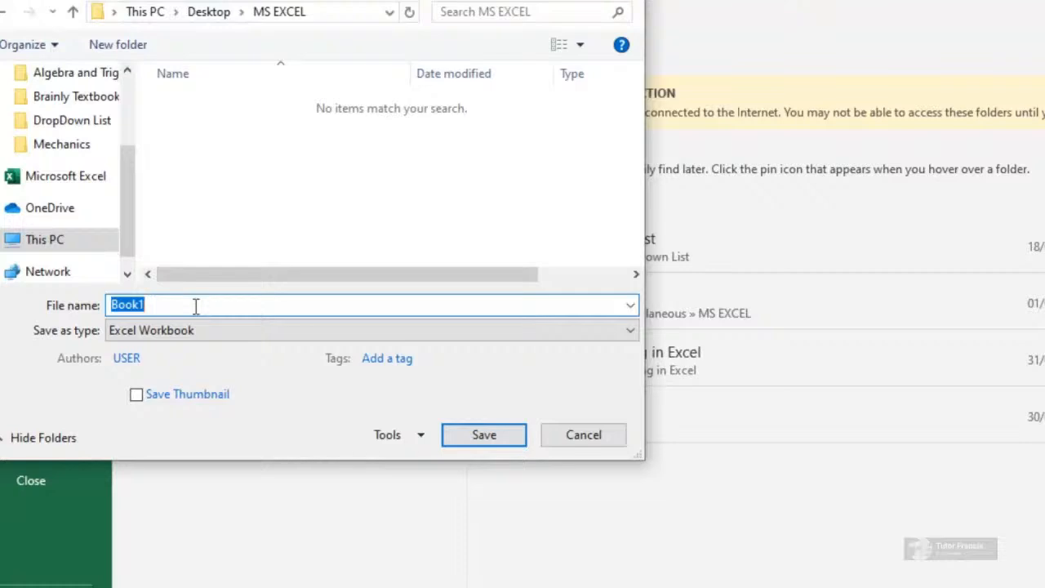
{"action": "type", "text": "MS EXC"}
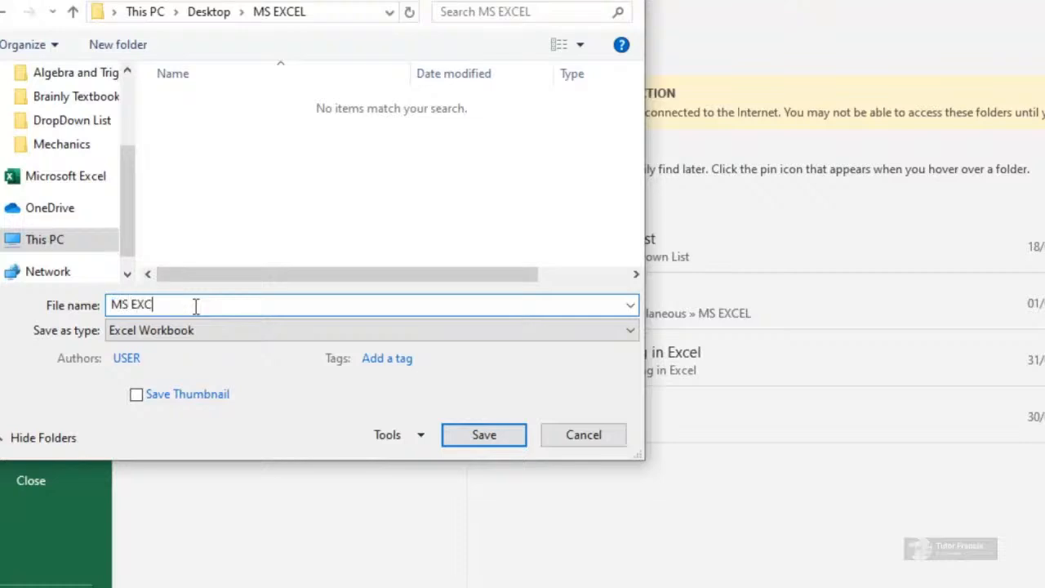
{"action": "type", "text": "EL Training"}
{"action": "left_click", "coordinate": [484, 439]}
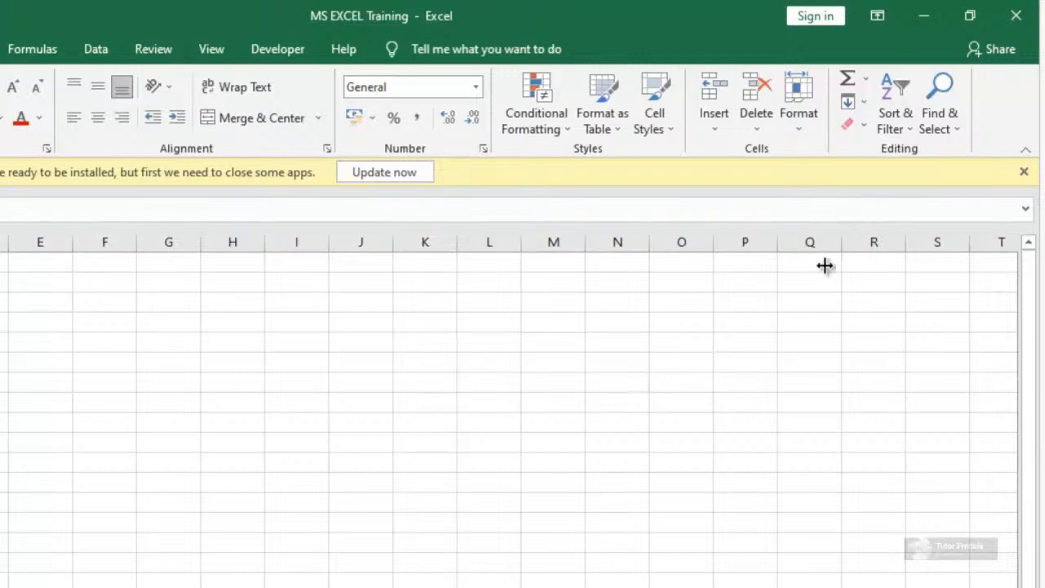
Check the saved file in the desktop's MS EXCEL folder, then return to the workbook in Excel.
{"action": "left_click", "coordinate": [926, 20]}
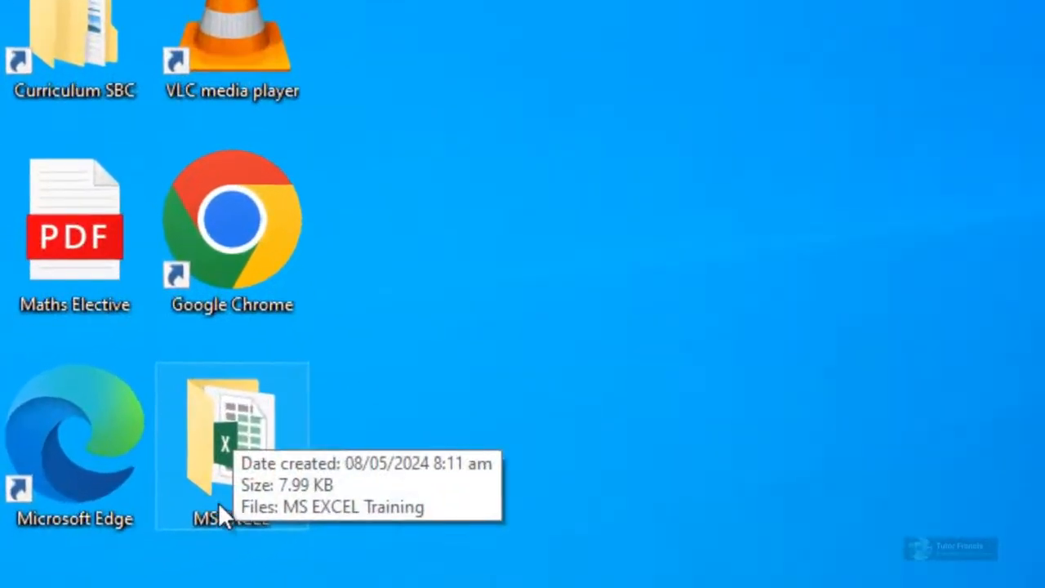
{"action": "double_click", "coordinate": [222, 436]}
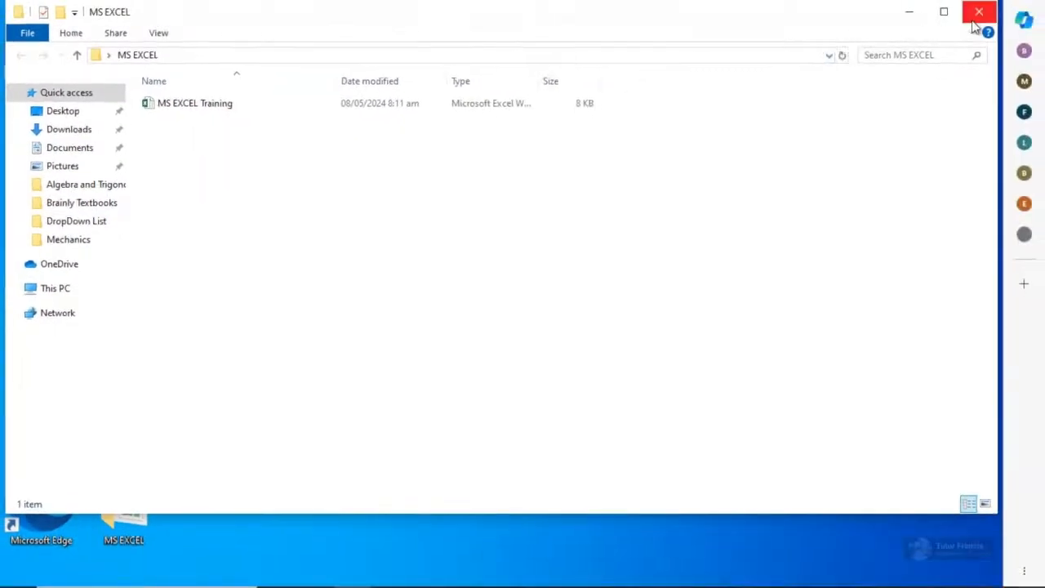
{"action": "left_click", "coordinate": [977, 18]}
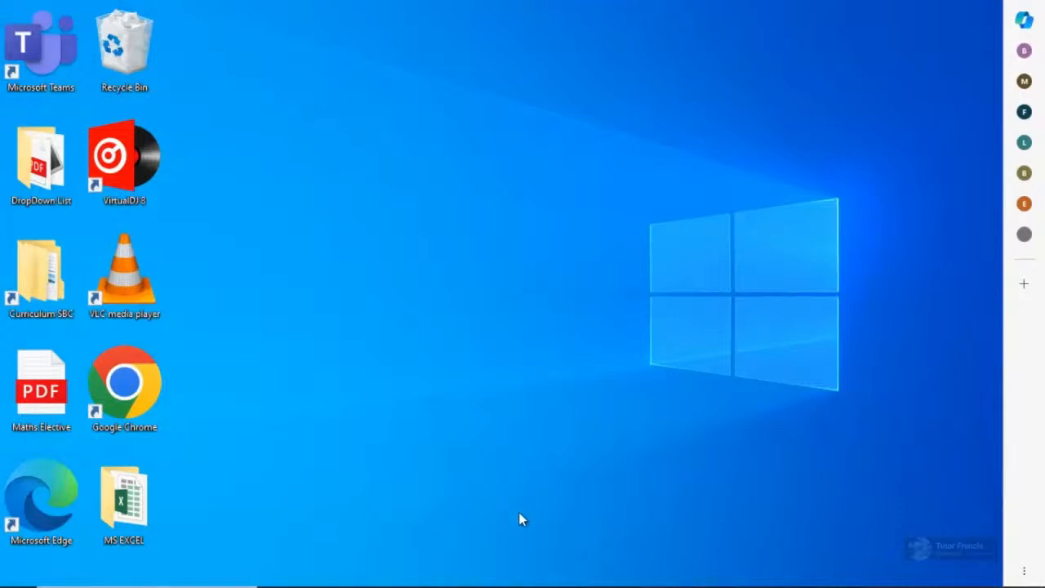
{"action": "mouse_move", "coordinate": [516, 585]}
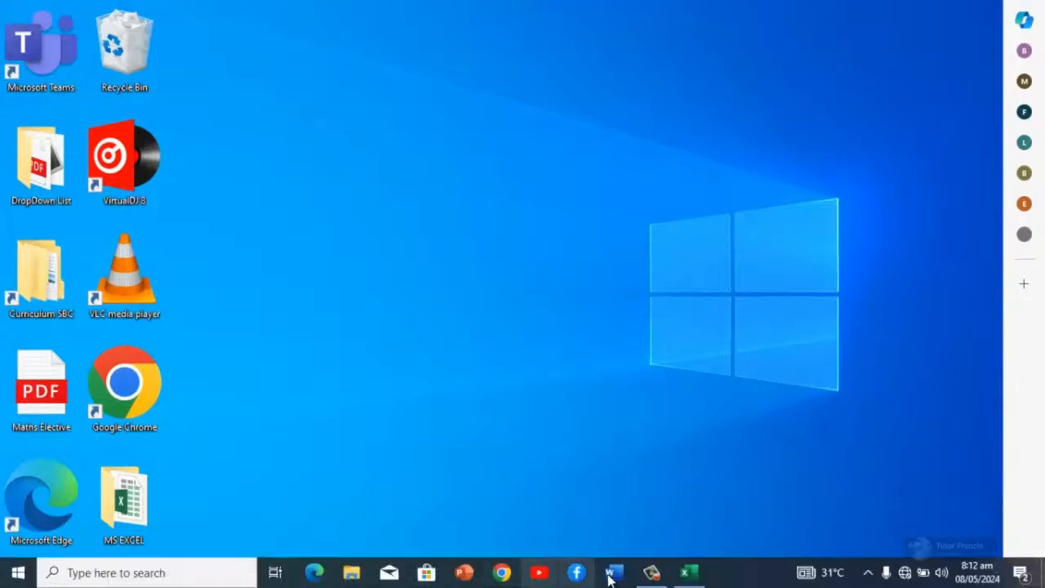
{"action": "left_click", "coordinate": [690, 573]}
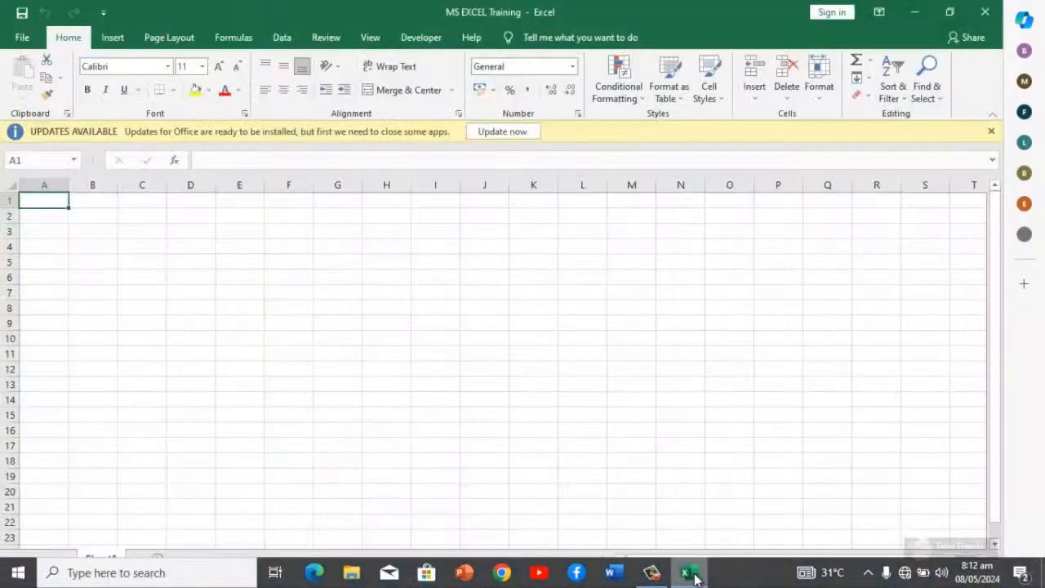
Dismiss the Office updates notice above the worksheet and save the workbook.
{"action": "left_click", "coordinate": [991, 132]}
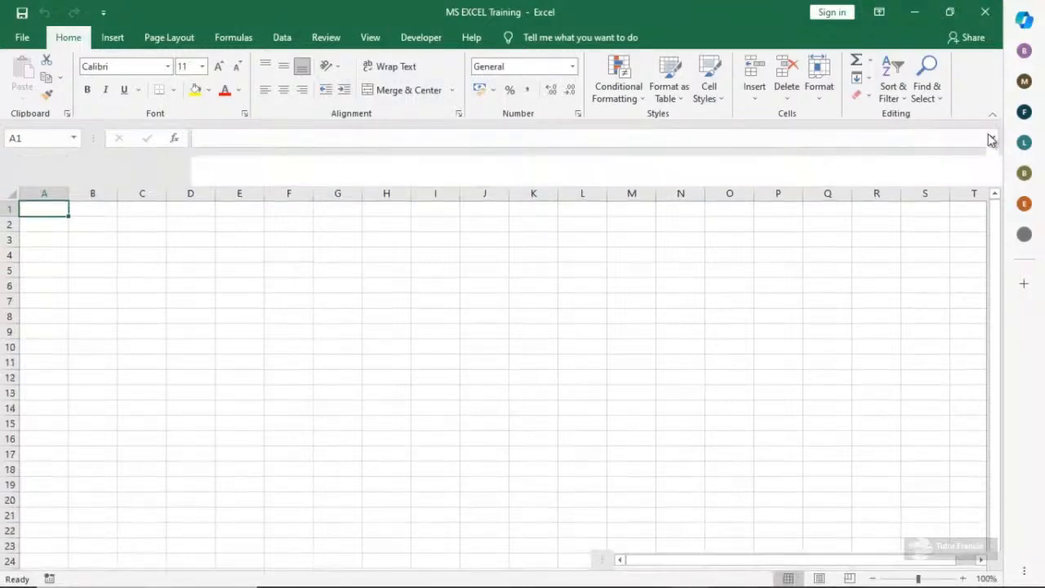
{"action": "left_click", "coordinate": [667, 285]}
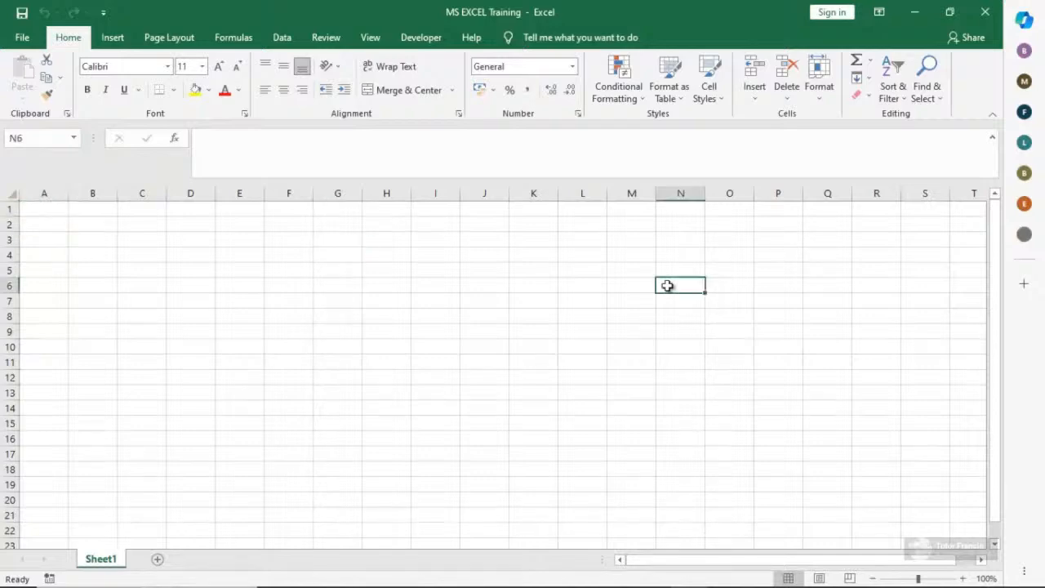
{"action": "left_click", "coordinate": [993, 141]}
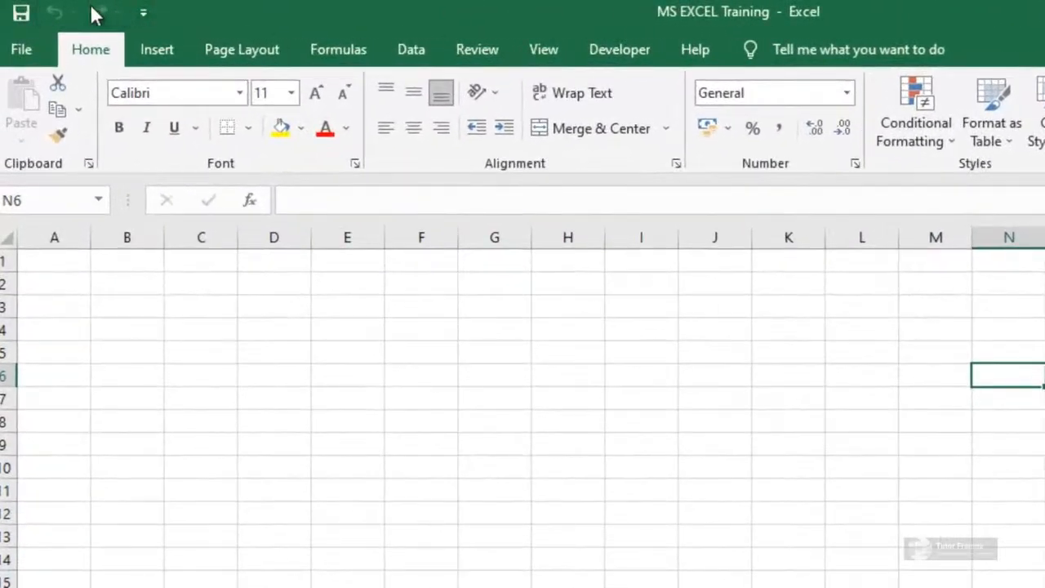
{"action": "left_click", "coordinate": [21, 18]}
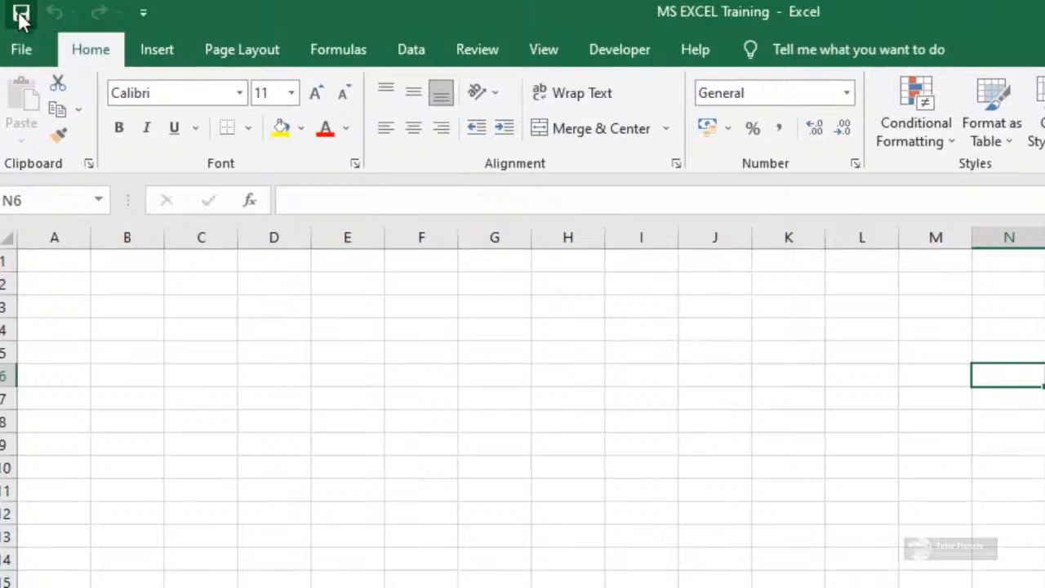
Add Print Preview and Print to the Quick Access Toolbar, and try the new command before returning to the worksheet.
{"action": "left_click", "coordinate": [145, 14]}
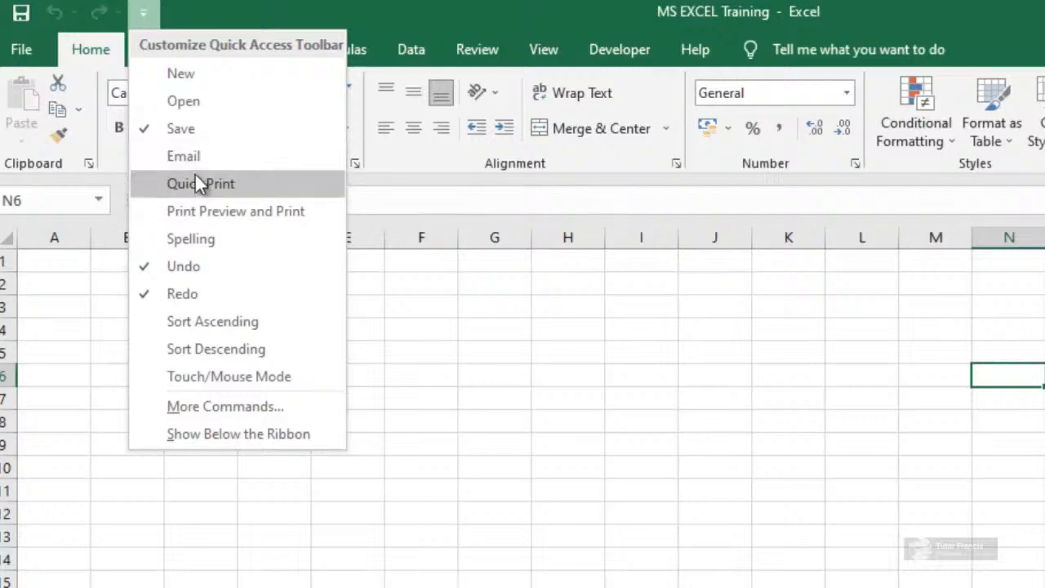
{"action": "left_click", "coordinate": [196, 218]}
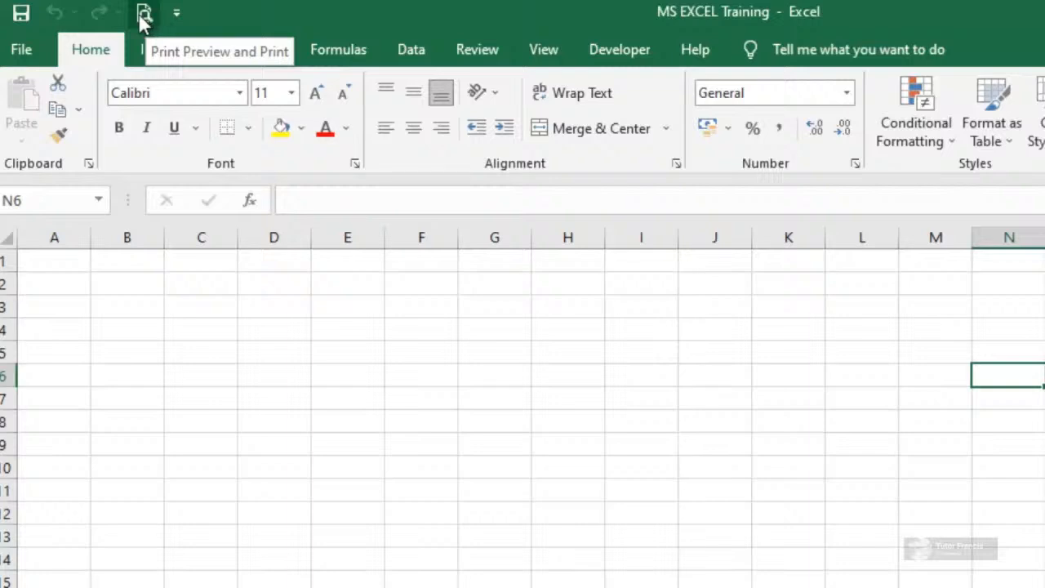
{"action": "left_click", "coordinate": [141, 15]}
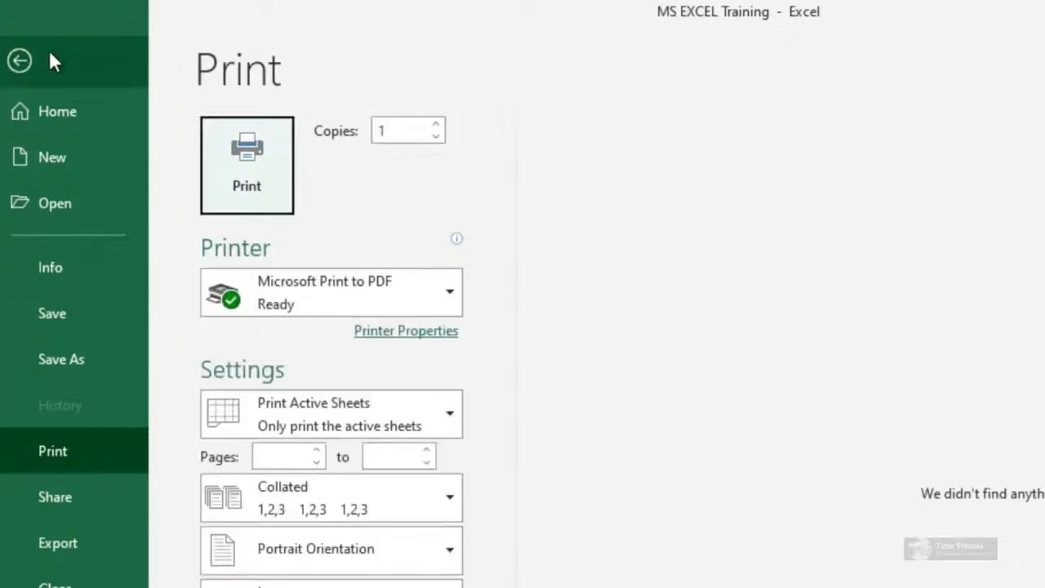
{"action": "left_click", "coordinate": [20, 61]}
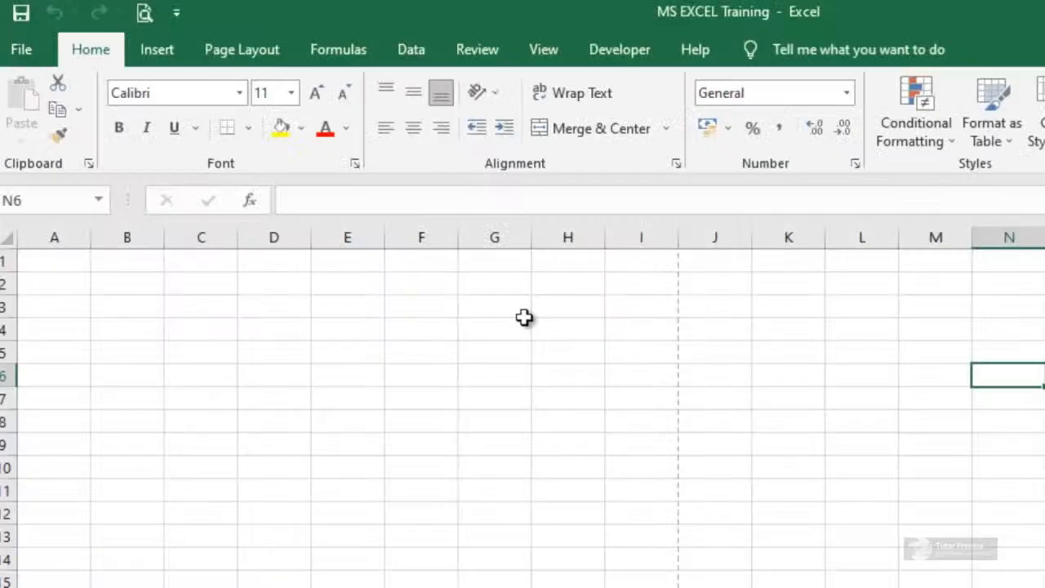
Look through the Insert, Page Layout and Formulas ribbon commands, return to the Home commands, and try the formula bar.
{"action": "left_click", "coordinate": [637, 369]}
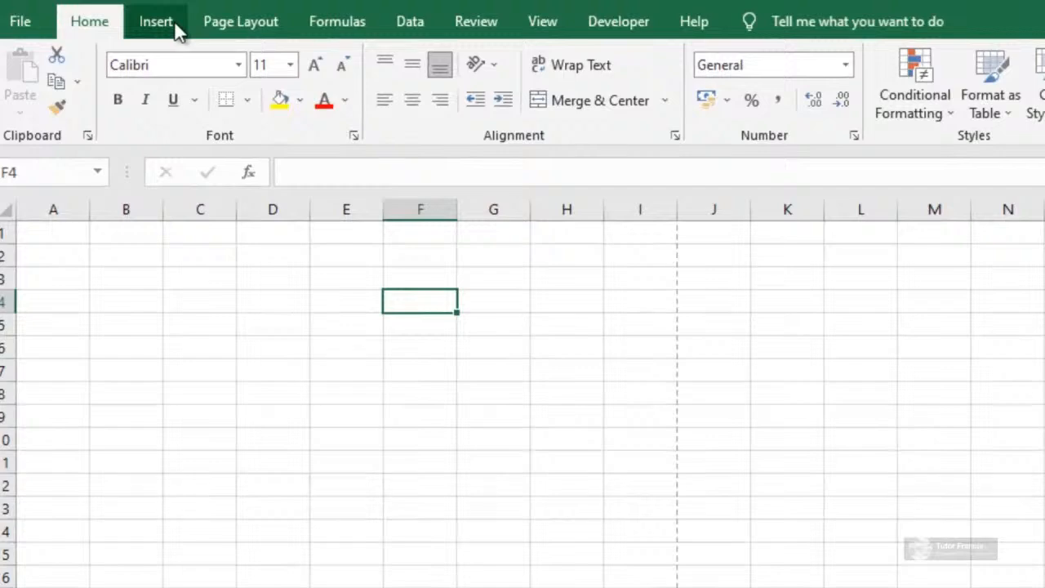
{"action": "left_click", "coordinate": [159, 23]}
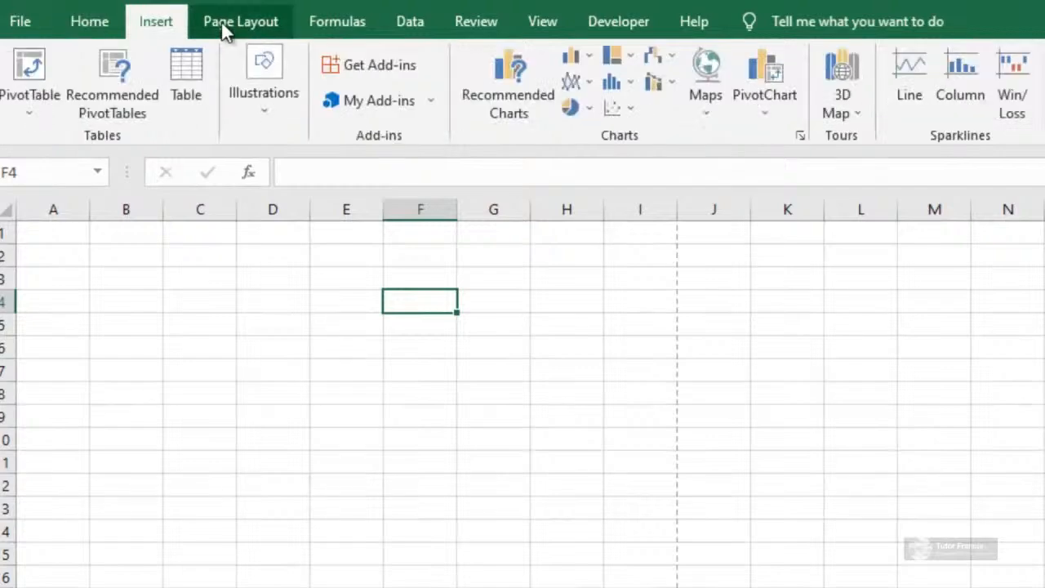
{"action": "left_click", "coordinate": [229, 24]}
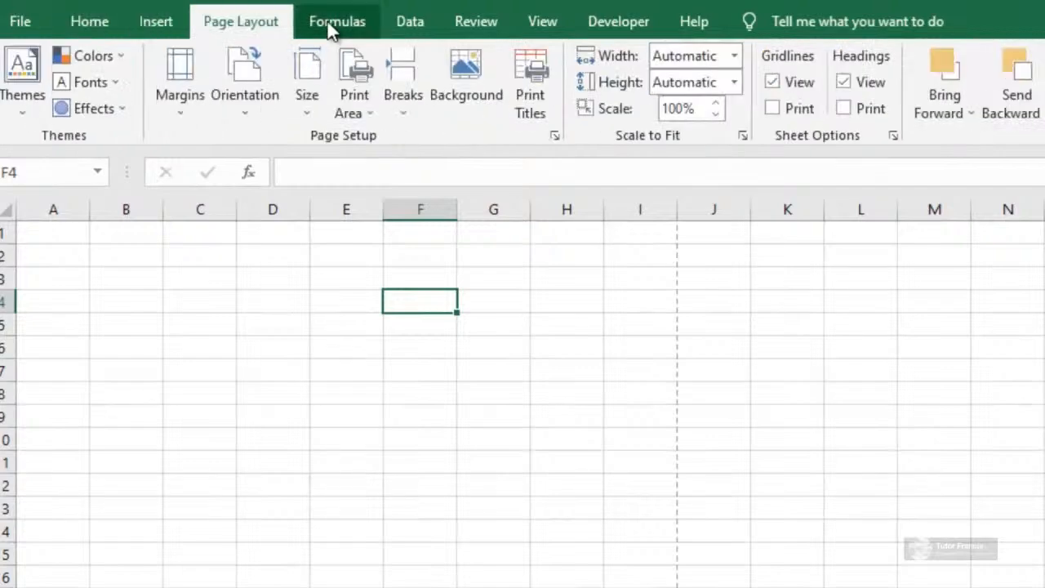
{"action": "left_click", "coordinate": [335, 24]}
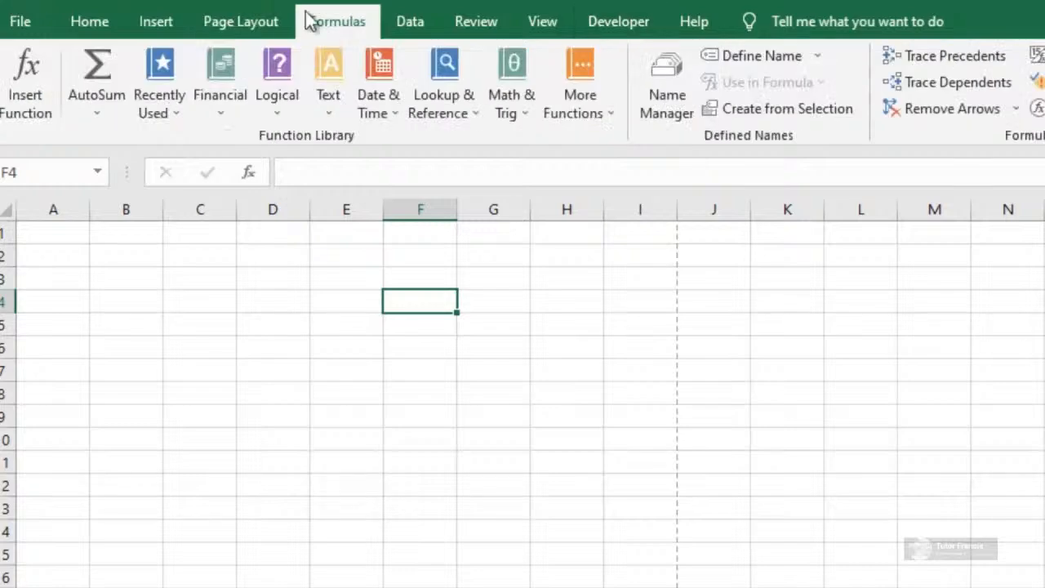
{"action": "left_click", "coordinate": [97, 28]}
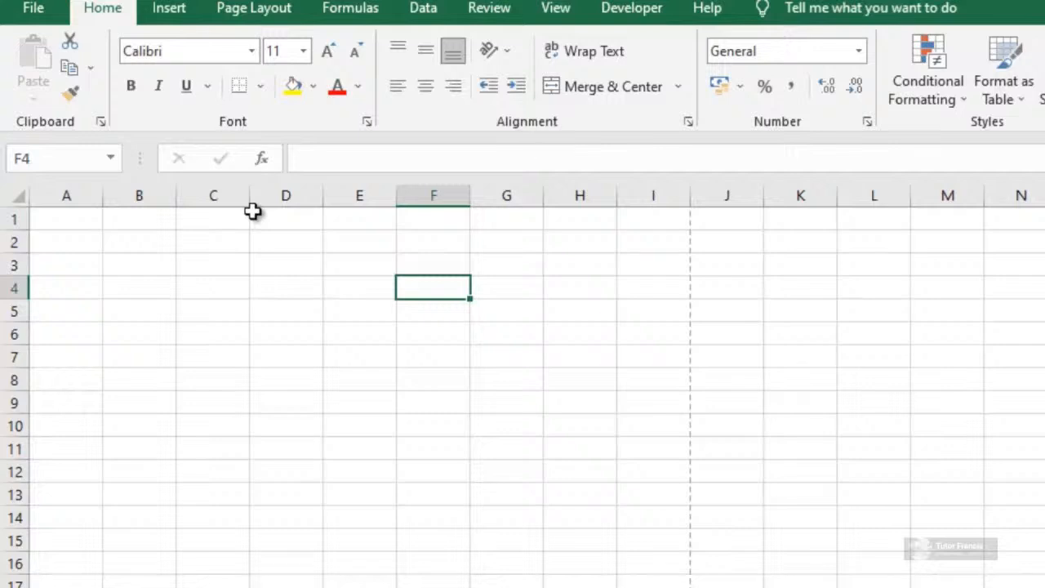
{"action": "left_click", "coordinate": [329, 159]}
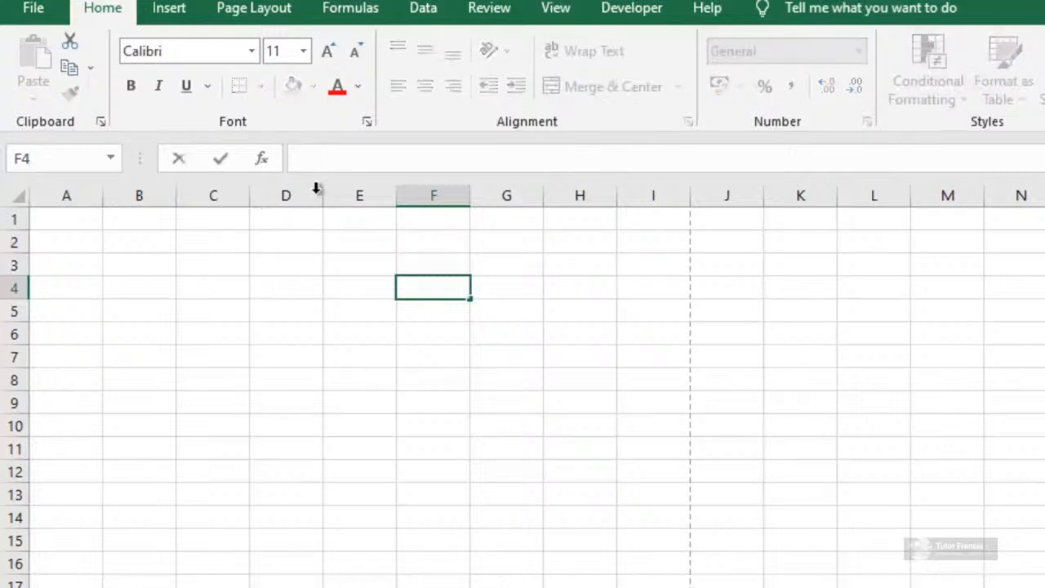
{"action": "left_click", "coordinate": [357, 351]}
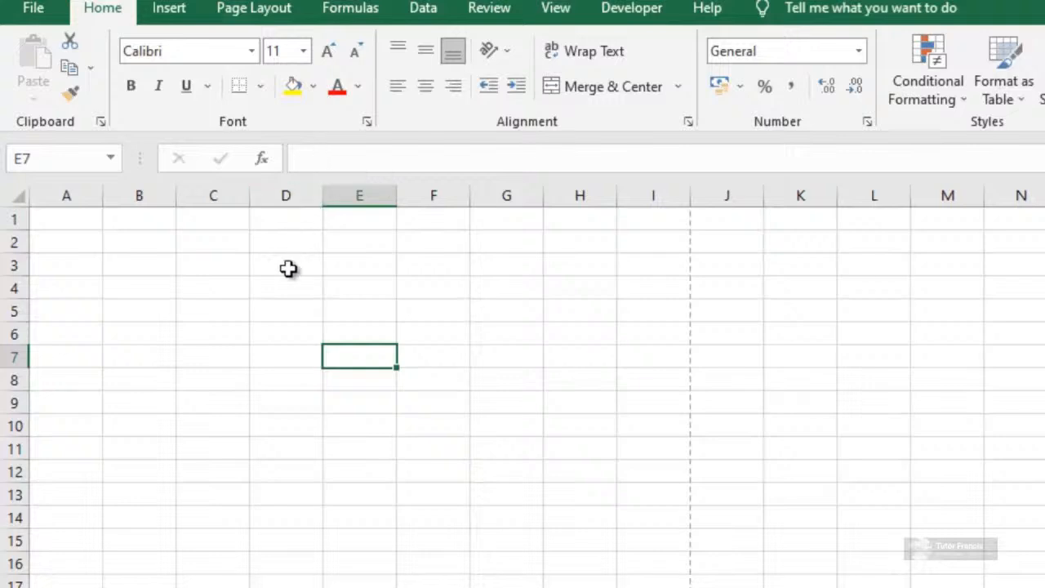
Enter 2024 in cell D3, select the cell to check its content in the formula bar, and clear it.
{"action": "left_click", "coordinate": [288, 271]}
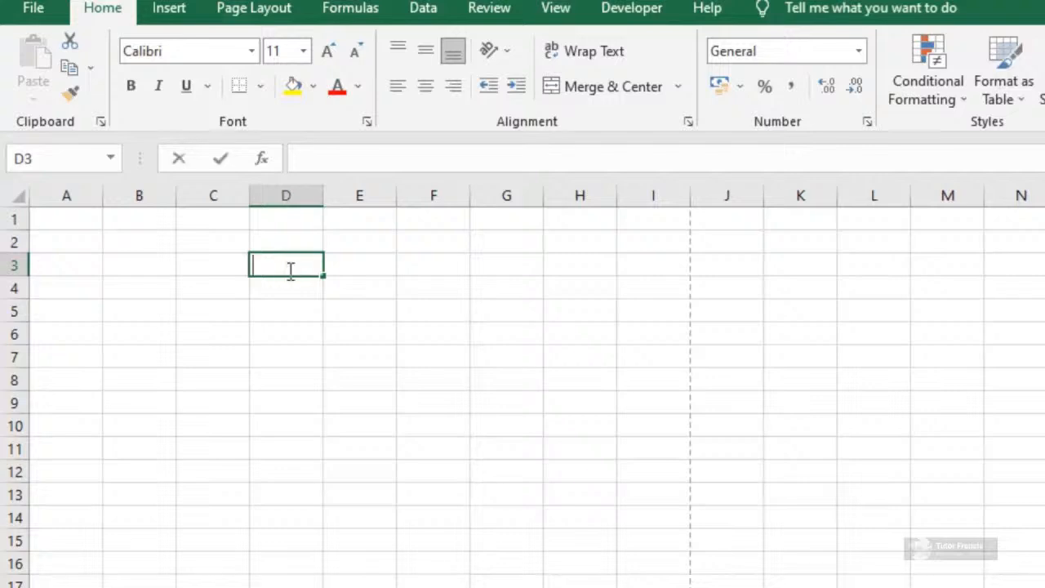
{"action": "type", "text": "202"}
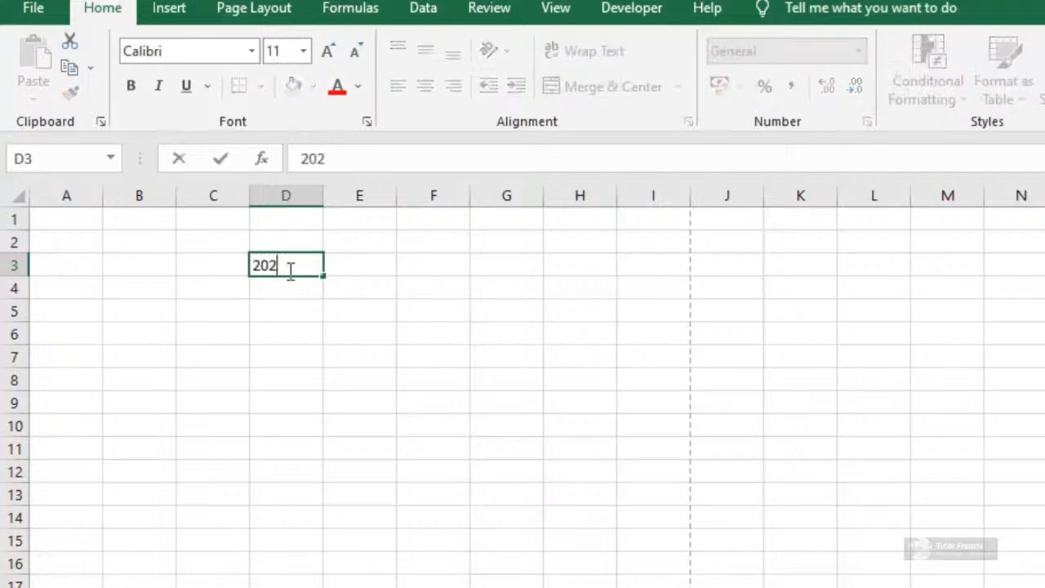
{"action": "type", "text": "4"}
{"action": "left_click", "coordinate": [346, 262]}
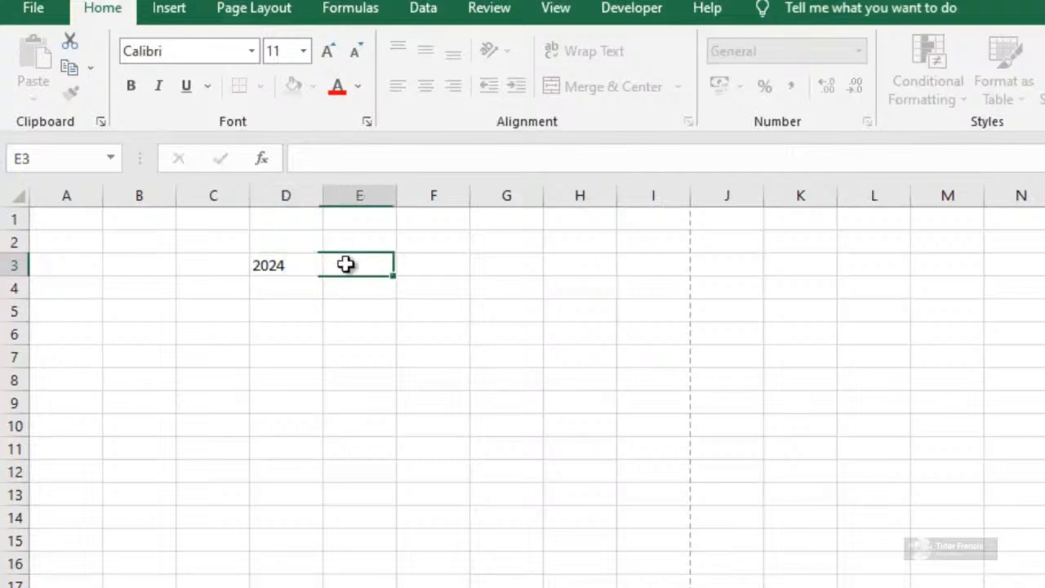
{"action": "left_click", "coordinate": [304, 263]}
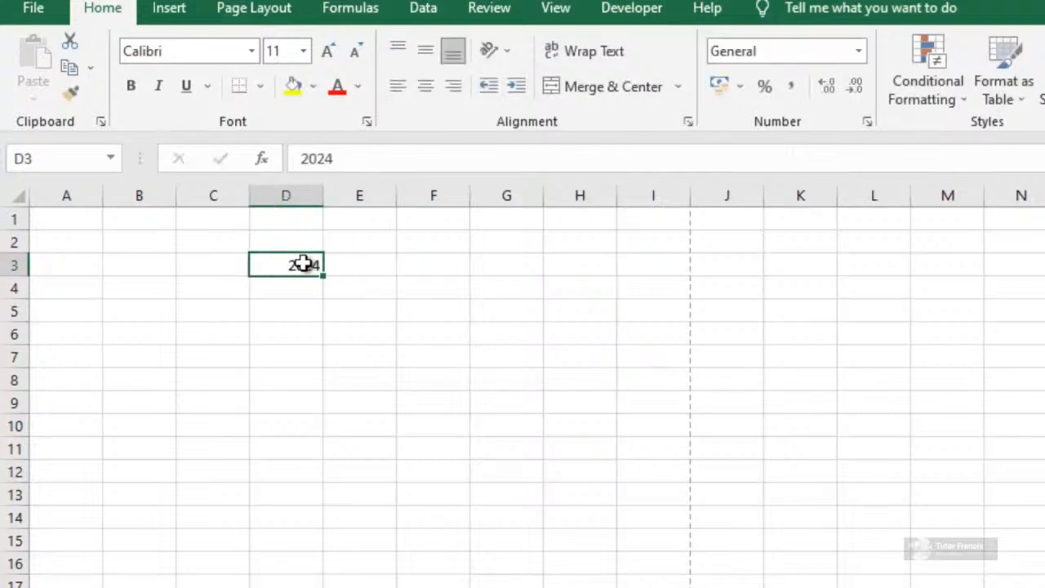
{"action": "key", "text": "BackSpace"}
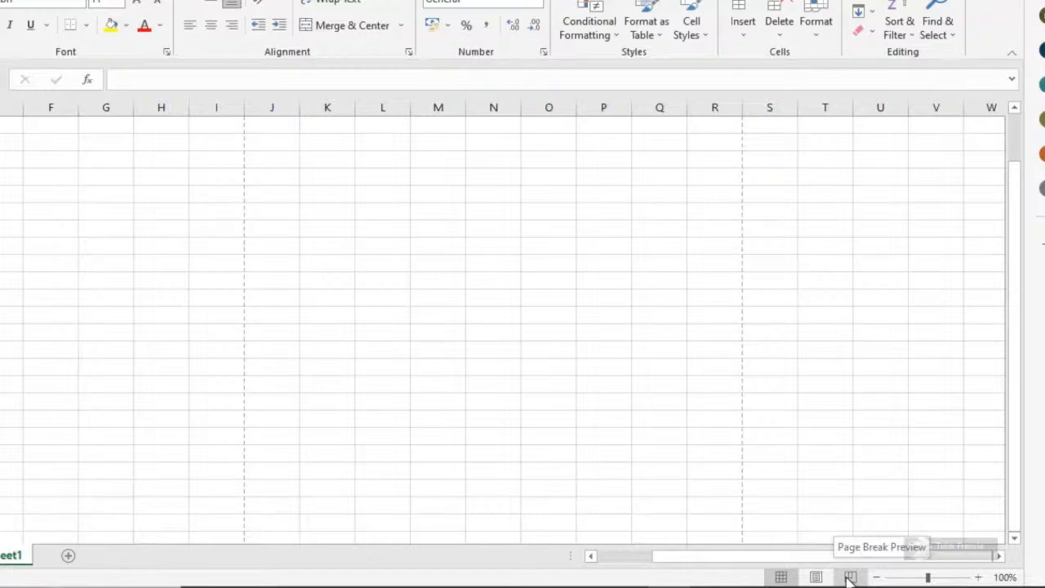
View the worksheet in Page Layout and Page Break Preview, returning to Normal view after each.
{"action": "left_click", "coordinate": [817, 577]}
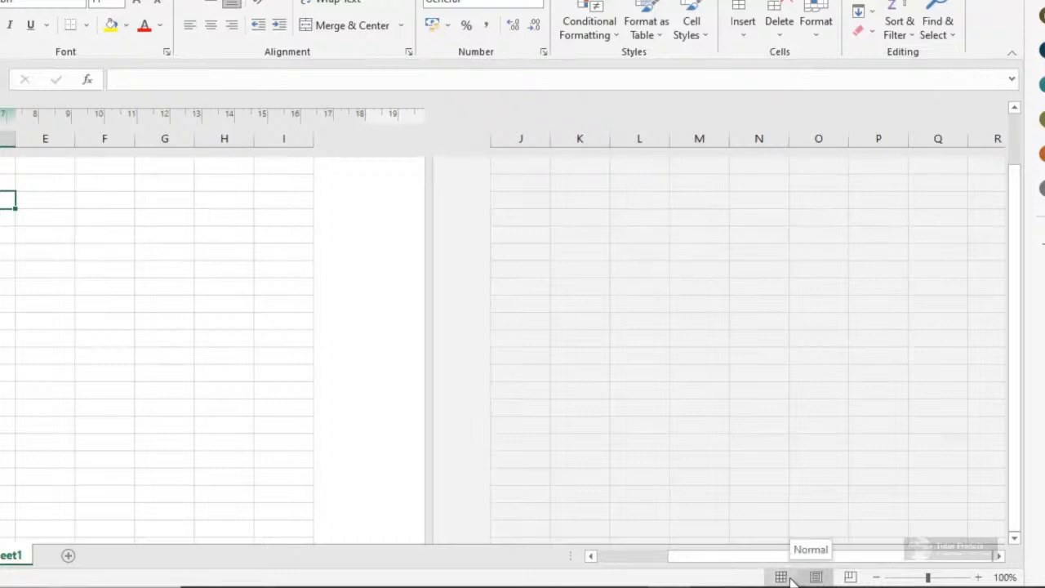
{"action": "left_click", "coordinate": [788, 578]}
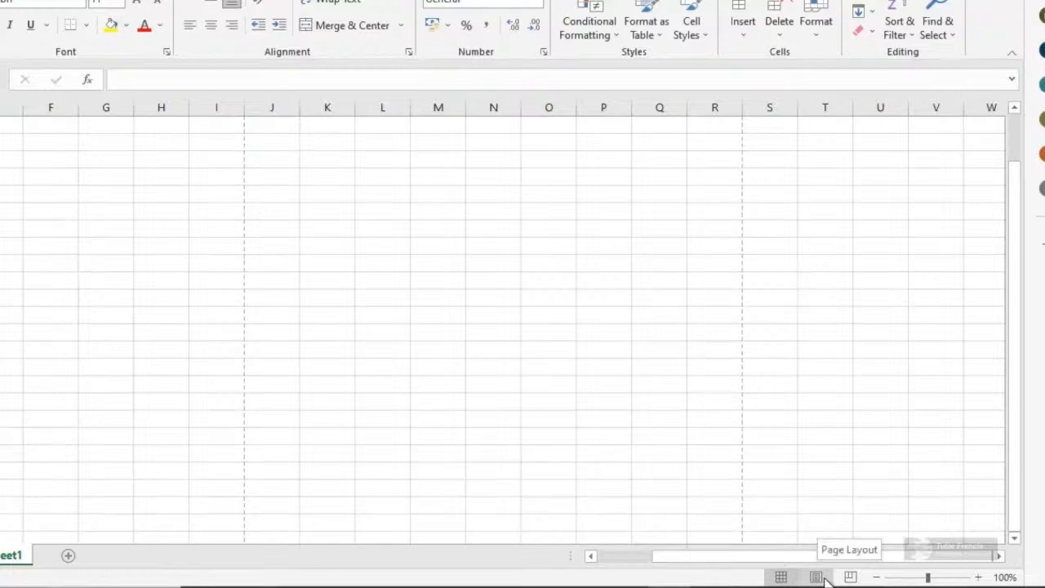
{"action": "left_click", "coordinate": [850, 577]}
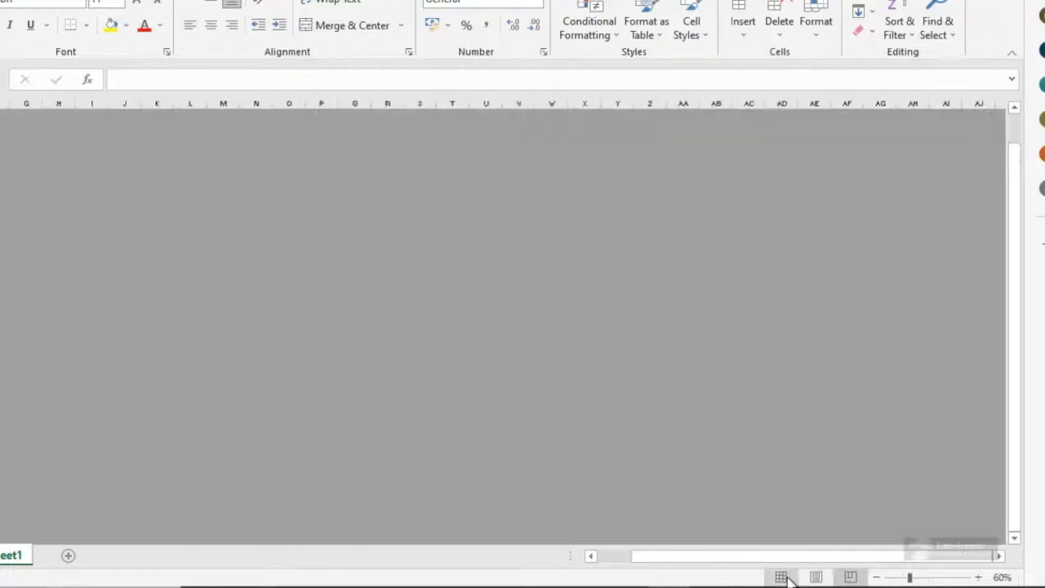
{"action": "left_click", "coordinate": [784, 577]}
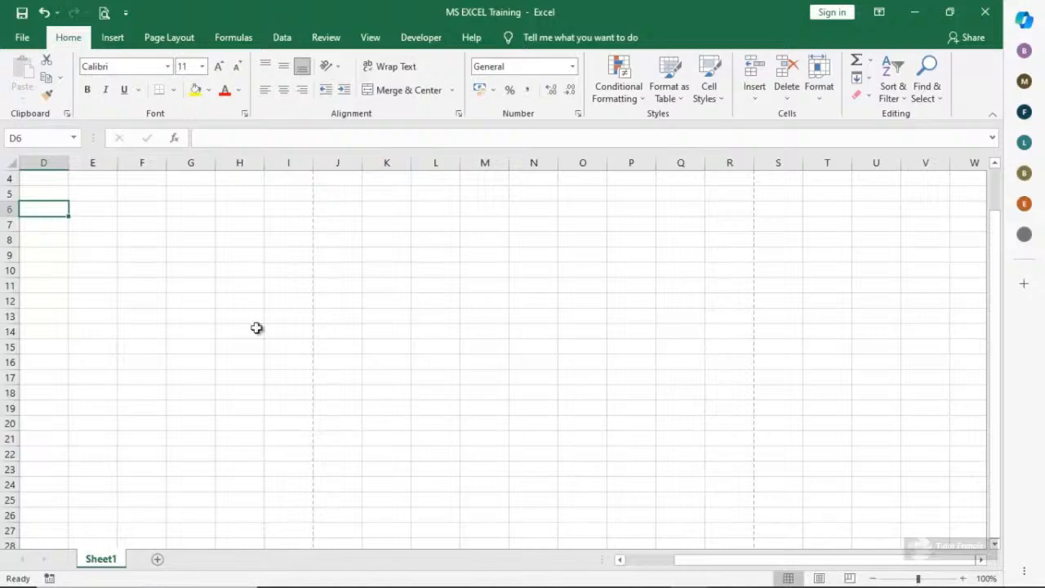
Enter 2024 in cell D5 and reselect the cell.
{"action": "left_click", "coordinate": [62, 195]}
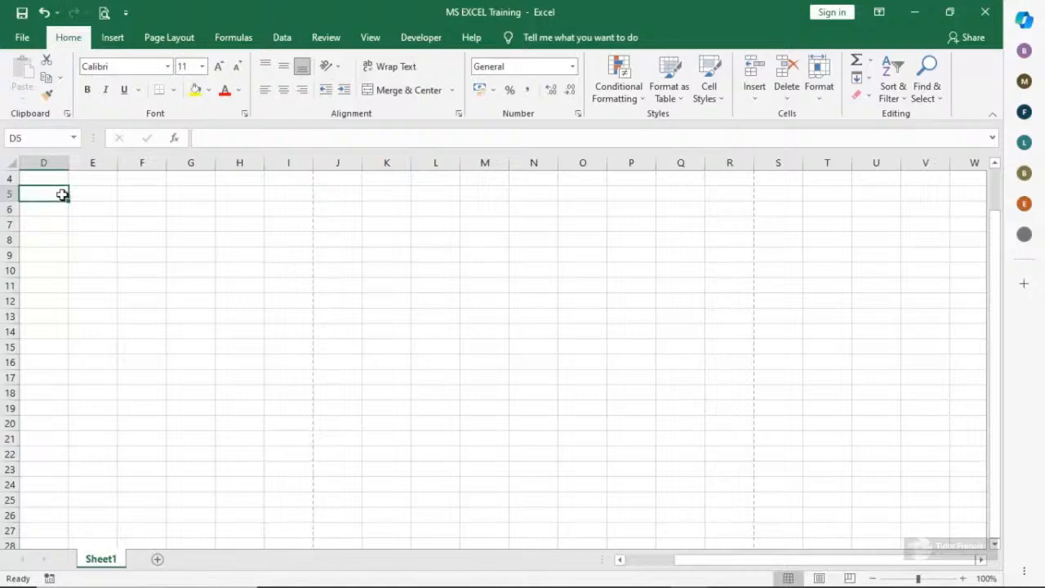
{"action": "type", "text": "2"}
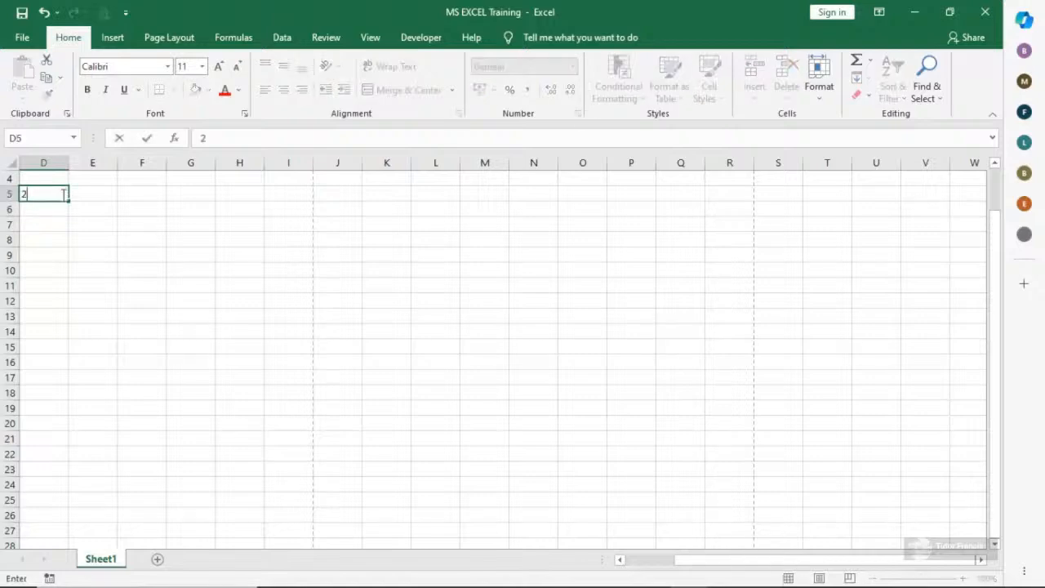
{"action": "type", "text": "024"}
{"action": "left_click", "coordinate": [90, 197]}
{"action": "left_click", "coordinate": [59, 195]}
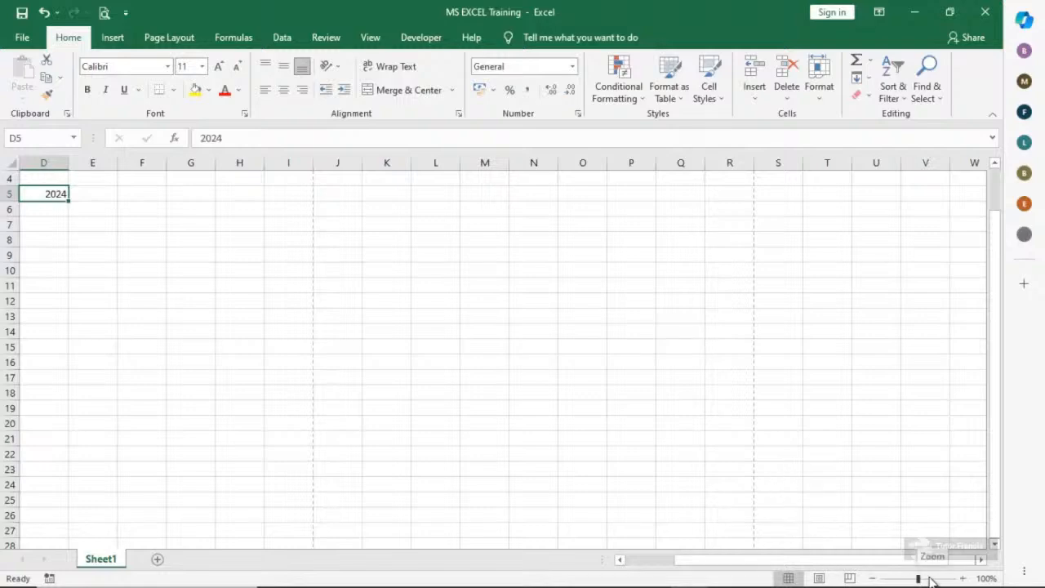
Magnify the worksheet to 210% to view the value in cell D5 more closely.
{"action": "left_click", "coordinate": [963, 579]}
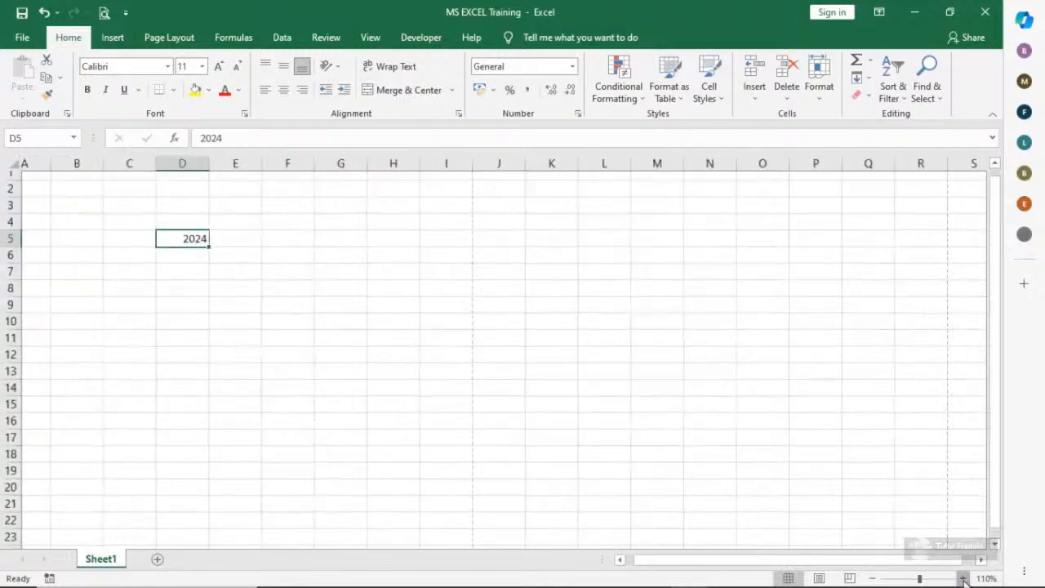
{"action": "left_click", "coordinate": [964, 578]}
{"action": "left_click", "coordinate": [963, 578]}
{"action": "left_click", "coordinate": [964, 578]}
{"action": "left_click", "coordinate": [963, 578]}
{"action": "left_click", "coordinate": [964, 578]}
{"action": "left_click", "coordinate": [963, 578]}
{"action": "left_click", "coordinate": [964, 578]}
{"action": "left_click", "coordinate": [964, 578]}
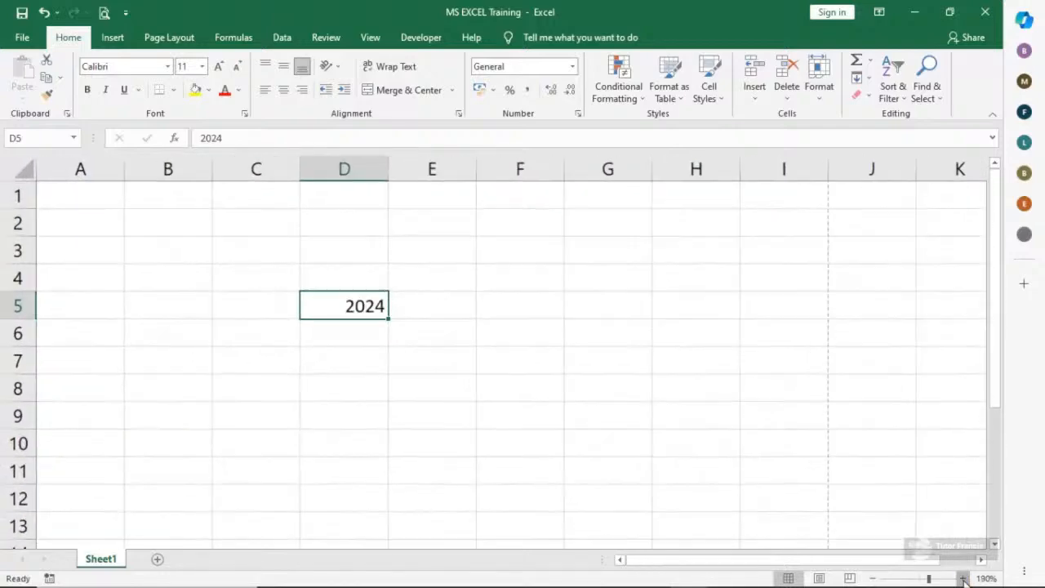
{"action": "left_click", "coordinate": [963, 578]}
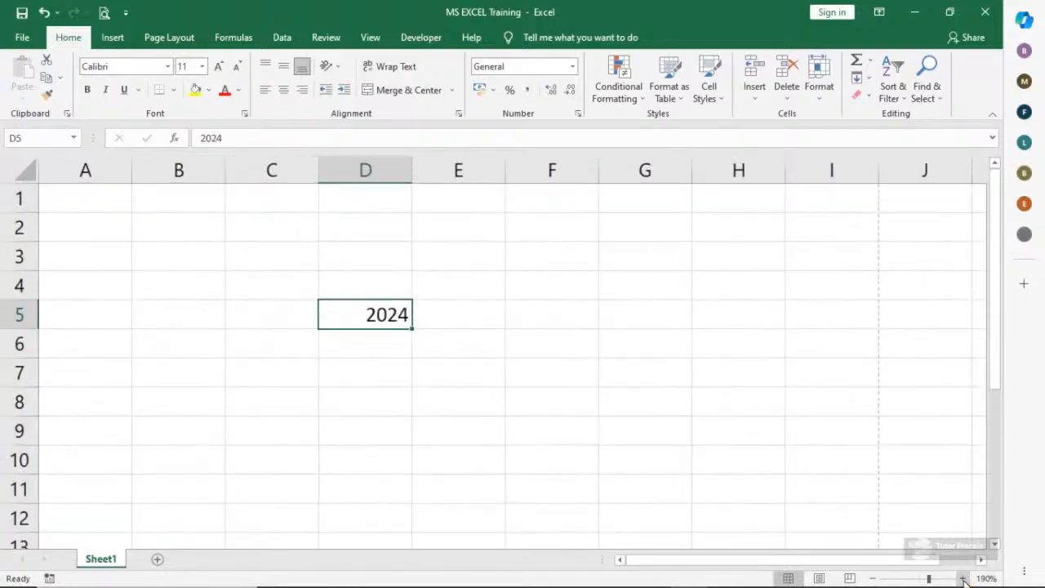
{"action": "left_click", "coordinate": [433, 318]}
{"action": "left_click", "coordinate": [389, 313]}
{"action": "left_click", "coordinate": [964, 579]}
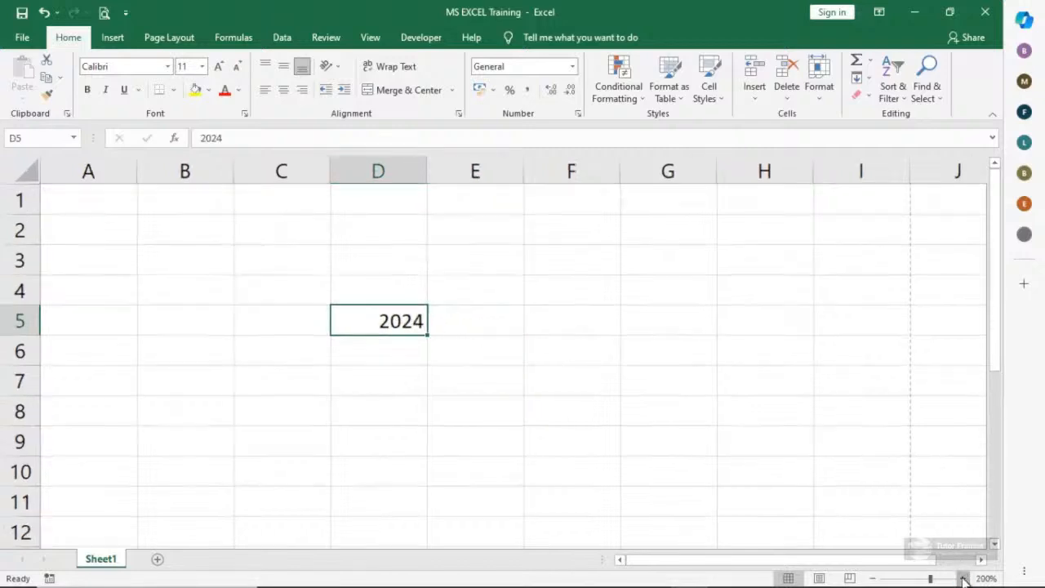
{"action": "left_click", "coordinate": [964, 578]}
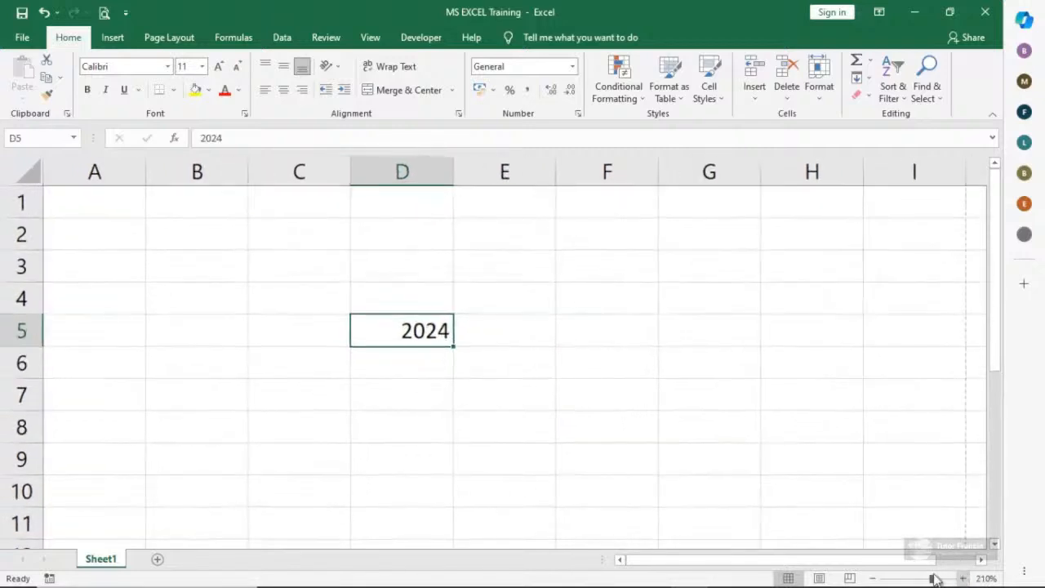
Reduce the worksheet zoom stepwise to show more rows and columns around cell D5.
{"action": "left_click", "coordinate": [873, 578]}
{"action": "left_click", "coordinate": [873, 579]}
{"action": "left_click", "coordinate": [873, 578]}
{"action": "left_click", "coordinate": [873, 578]}
{"action": "left_click", "coordinate": [873, 579]}
{"action": "left_click", "coordinate": [873, 578]}
{"action": "left_click", "coordinate": [873, 579]}
{"action": "left_click", "coordinate": [873, 578]}
{"action": "left_click", "coordinate": [872, 578]}
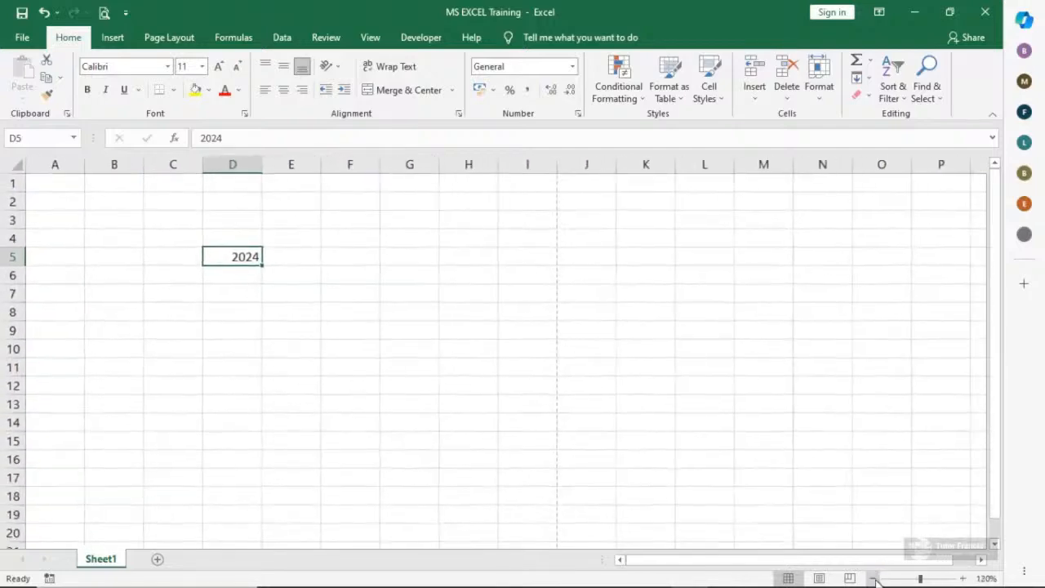
{"action": "left_click", "coordinate": [873, 578]}
{"action": "left_click", "coordinate": [873, 579]}
{"action": "left_click", "coordinate": [873, 578]}
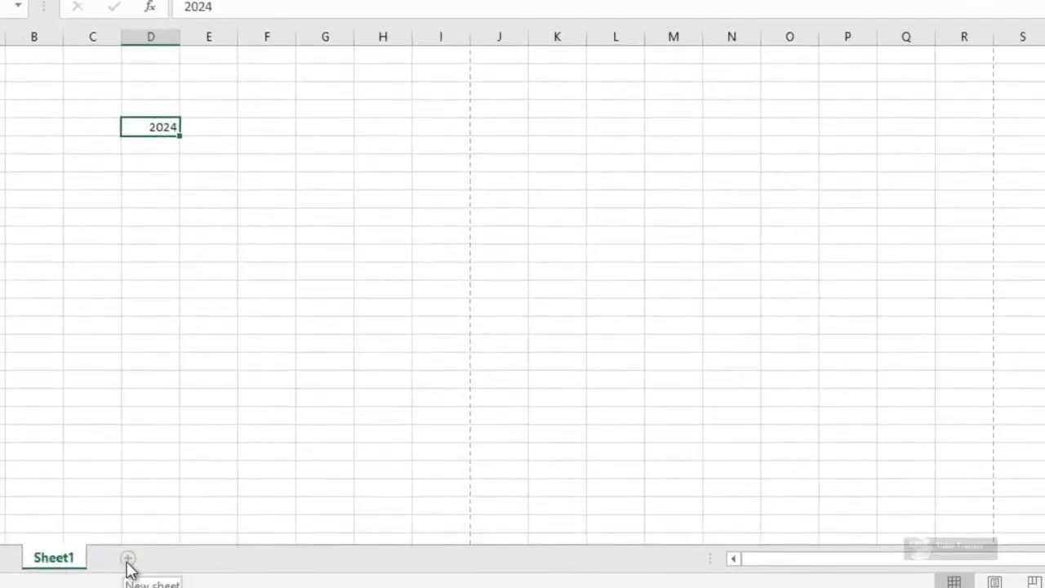
Add three new worksheets after Sheet1.
{"action": "left_click", "coordinate": [127, 560]}
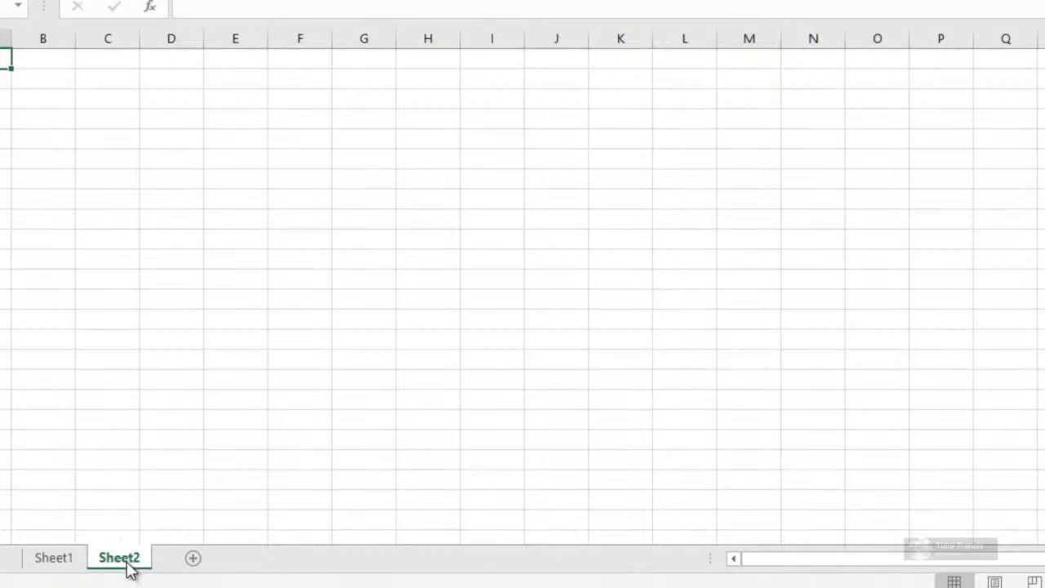
{"action": "left_click", "coordinate": [192, 560]}
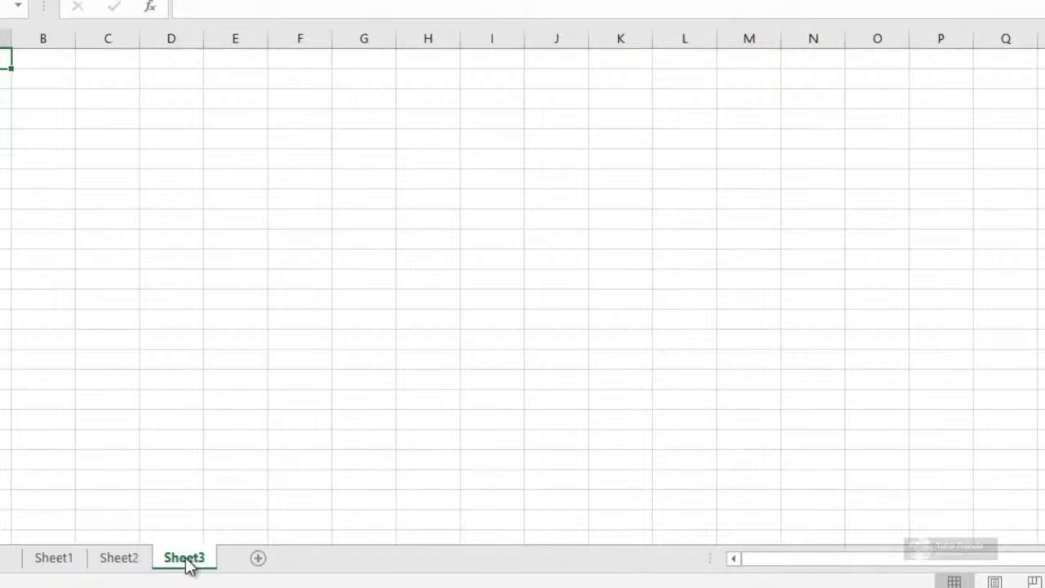
{"action": "left_click", "coordinate": [257, 561]}
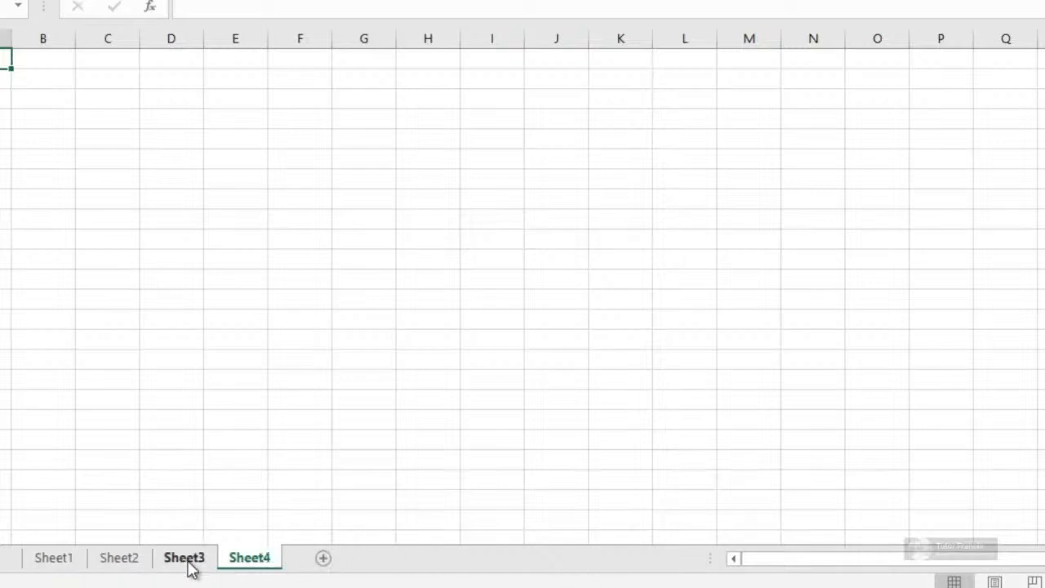
Rename Sheet1 as January.
{"action": "right_click", "coordinate": [52, 560]}
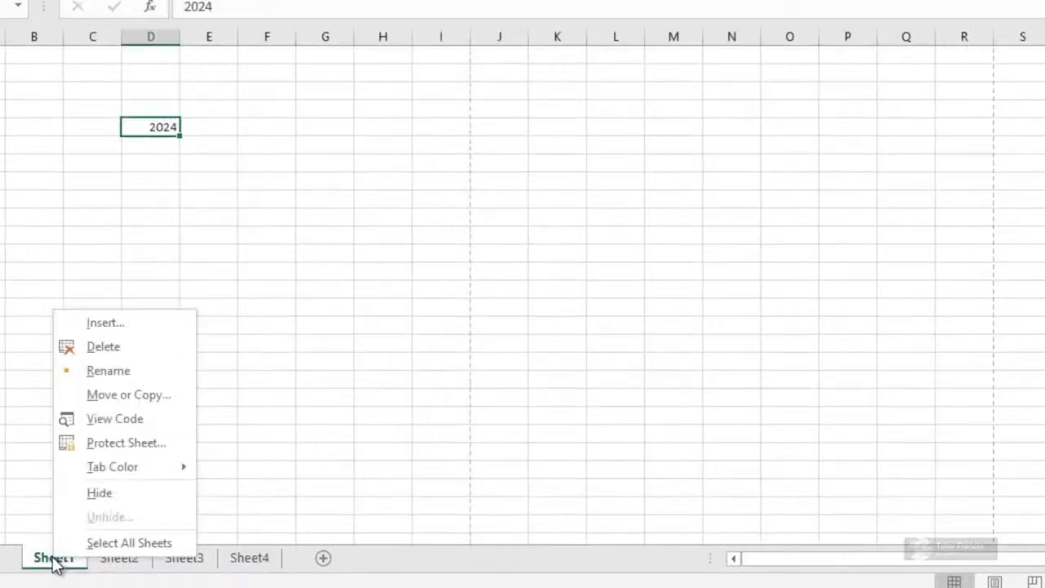
{"action": "left_click", "coordinate": [115, 372]}
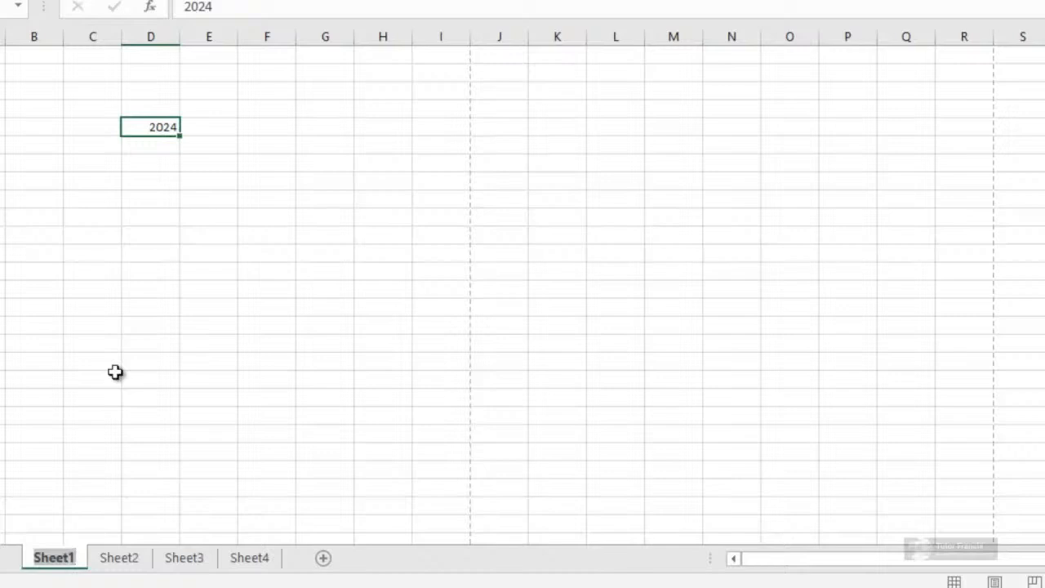
{"action": "type", "text": "J"}
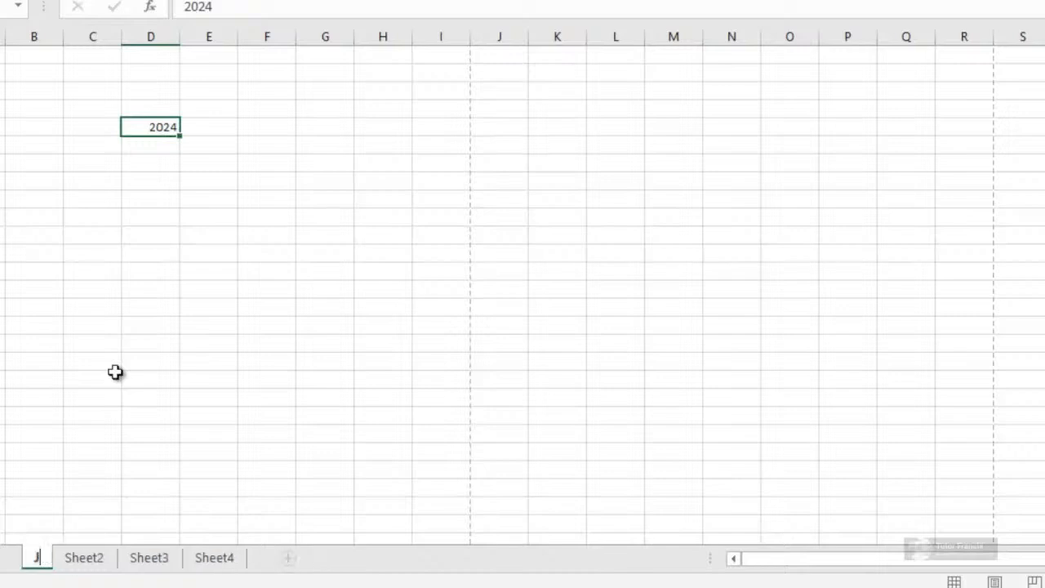
{"action": "type", "text": "anu"}
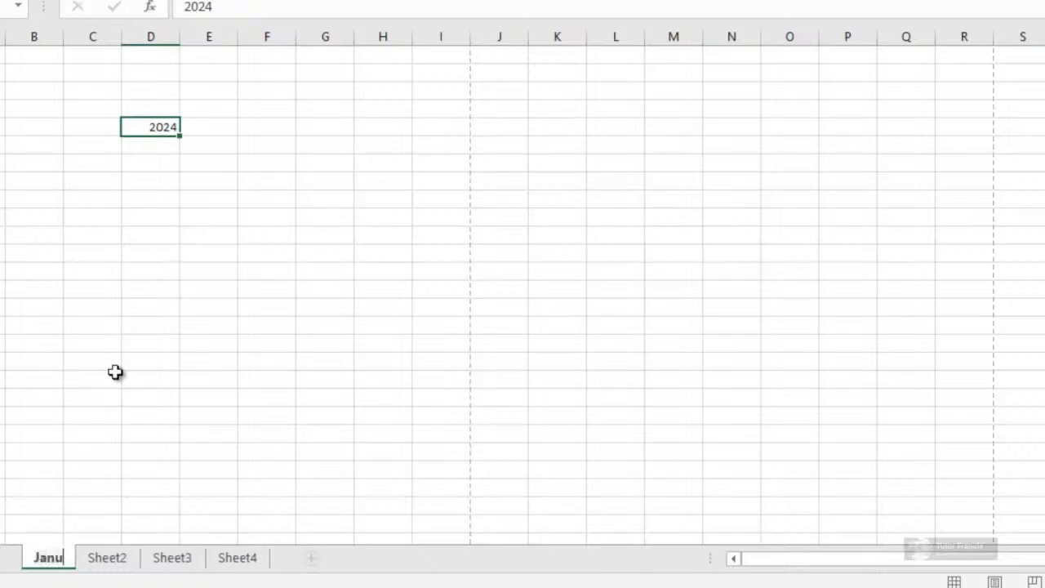
{"action": "type", "text": "ary"}
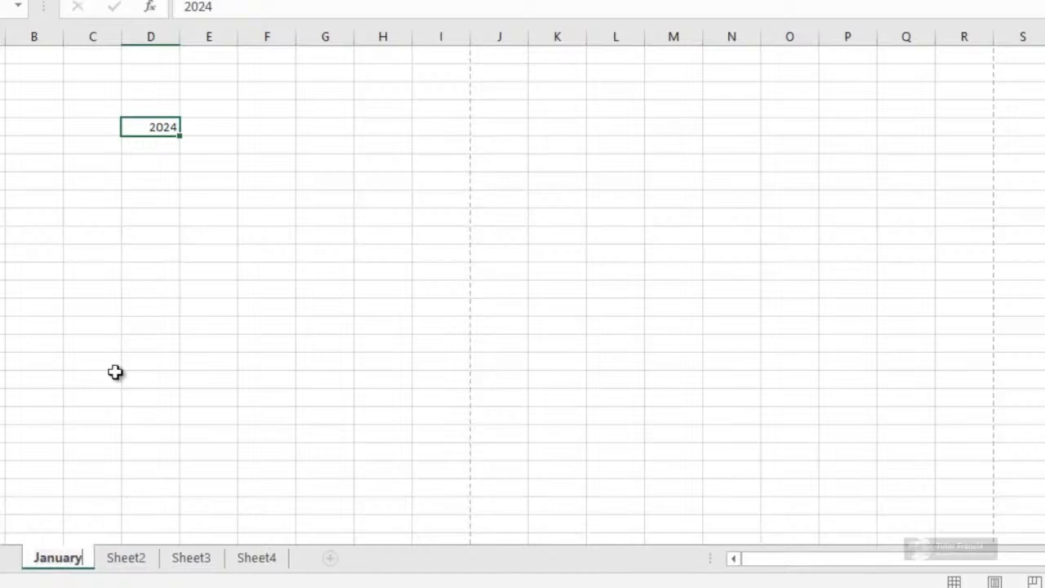
{"action": "key", "text": "Return"}
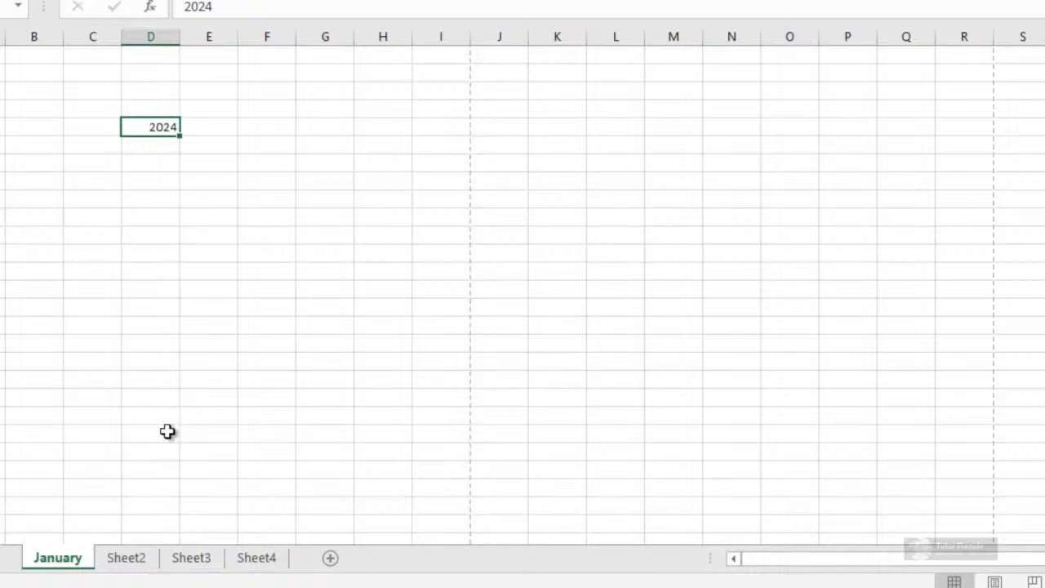
Switch from the January worksheet to Sheet2 and Sheet3 in turn.
{"action": "left_click", "coordinate": [392, 383]}
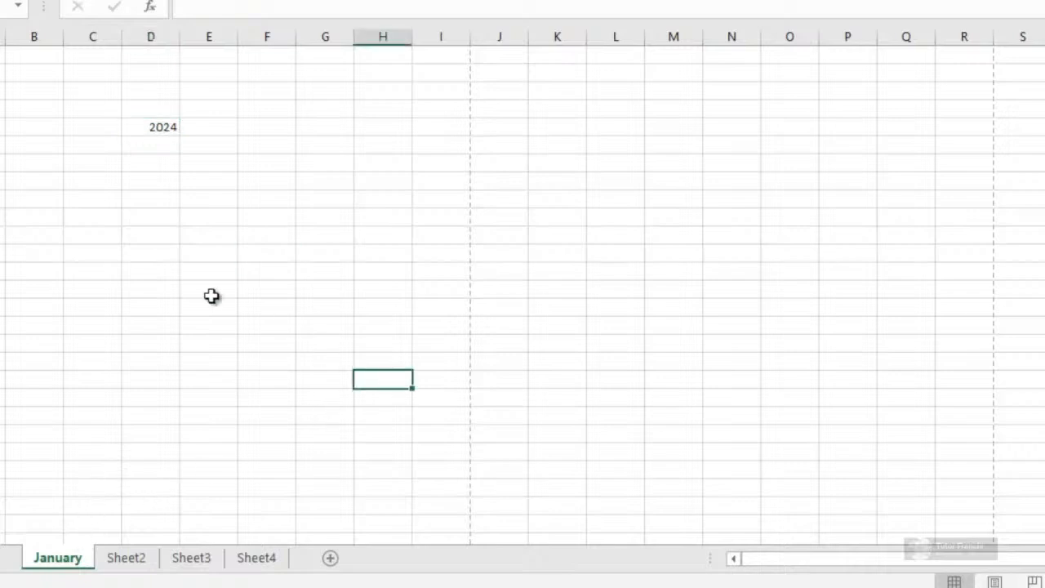
{"action": "left_click", "coordinate": [71, 214]}
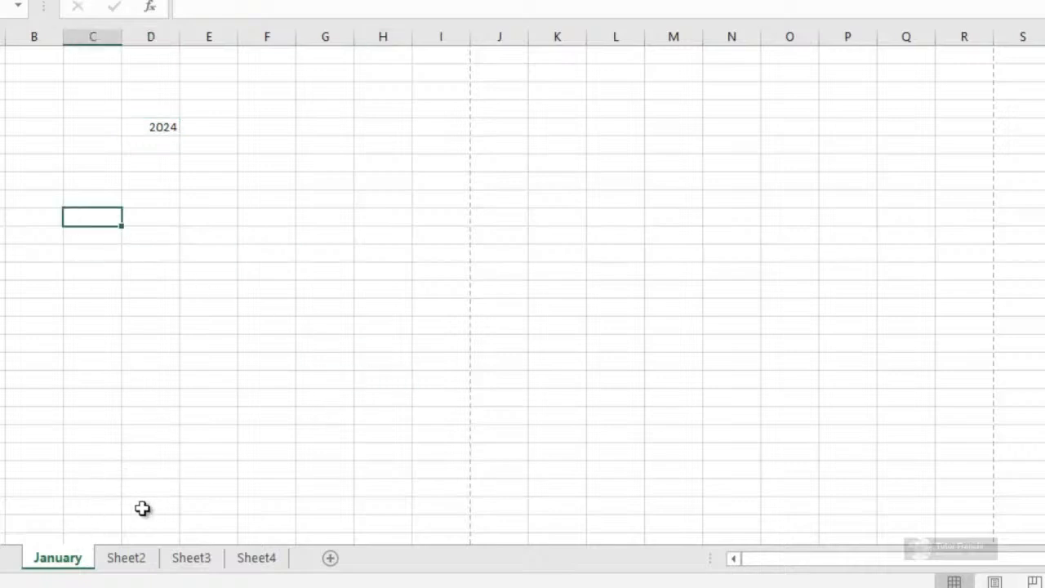
{"action": "left_click", "coordinate": [131, 558]}
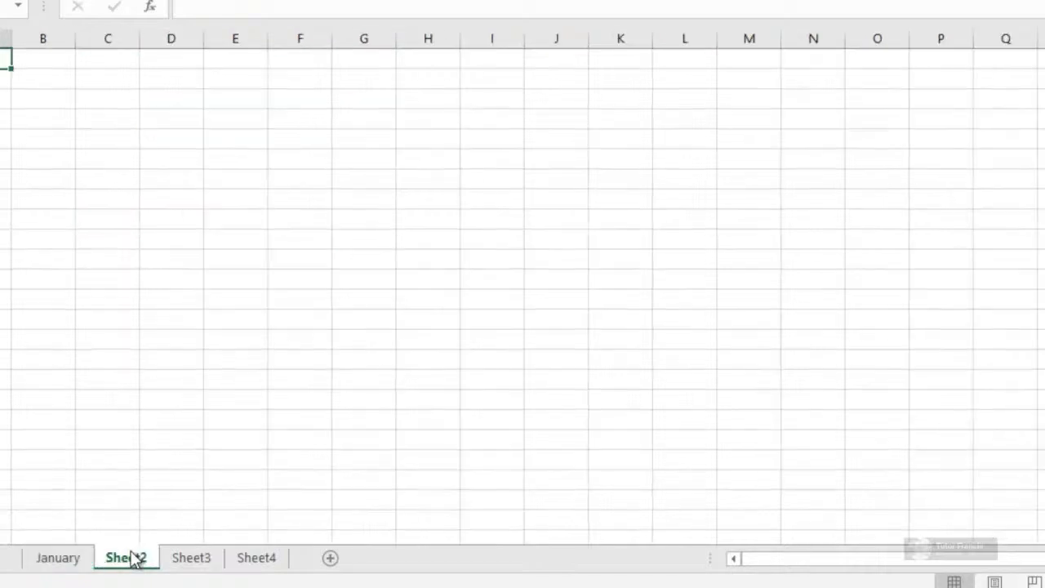
{"action": "left_click", "coordinate": [189, 562]}
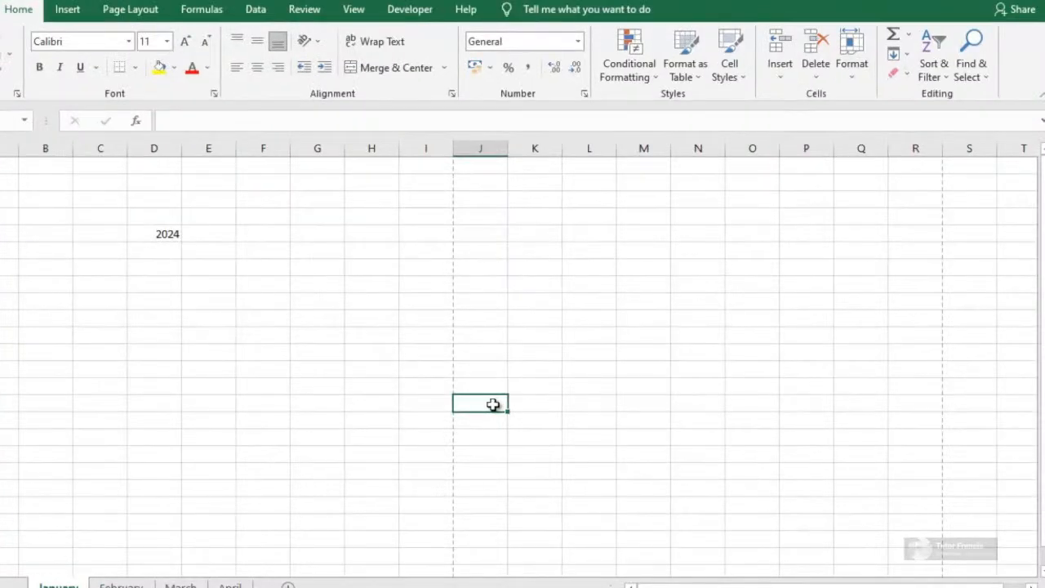
Move the active cell to A1 on the January worksheet.
{"action": "left_click", "coordinate": [298, 350]}
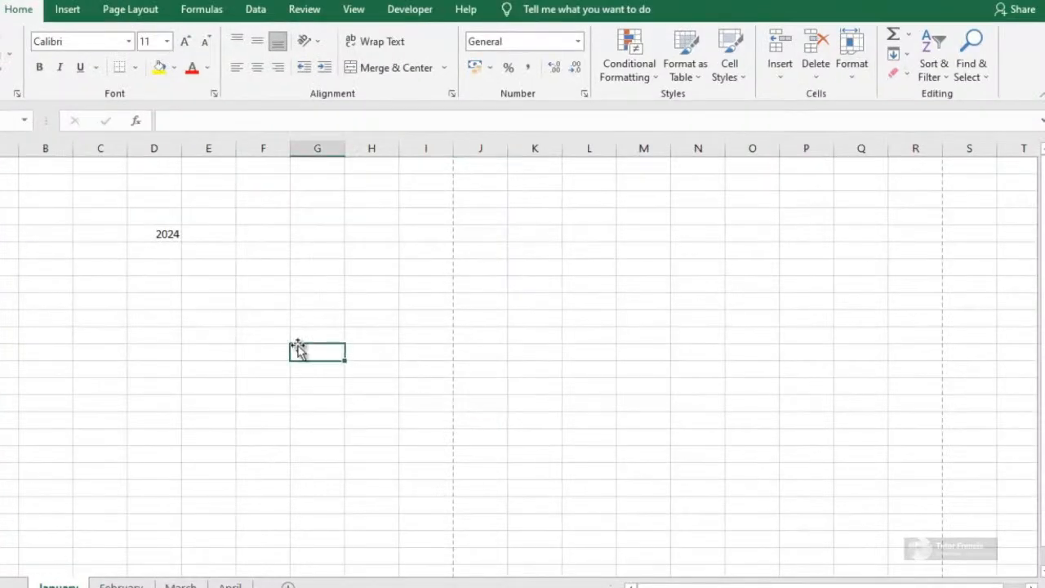
{"action": "left_click", "coordinate": [271, 234]}
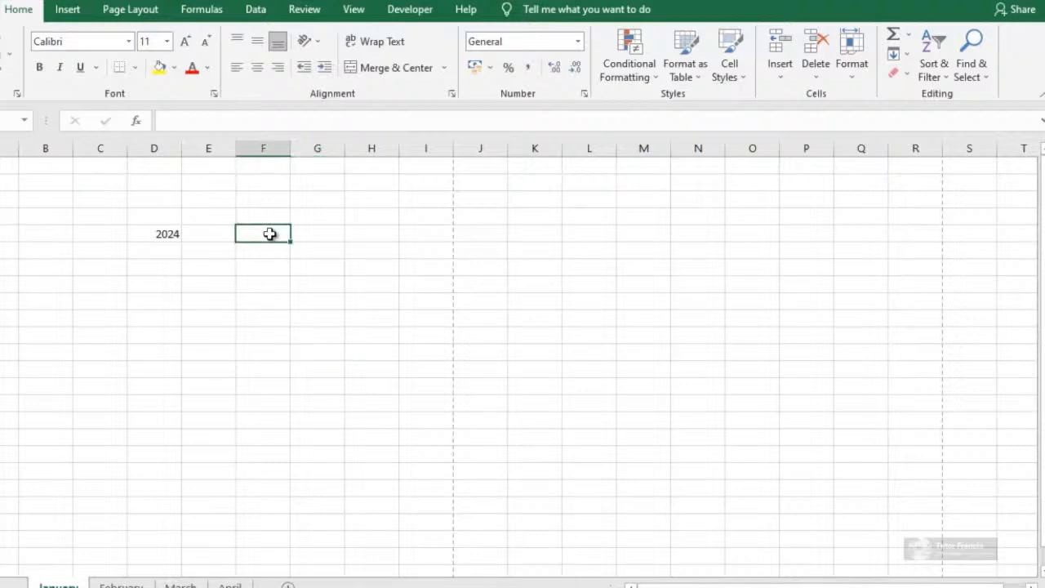
{"action": "key", "text": "Left"}
{"action": "key", "text": "Home"}
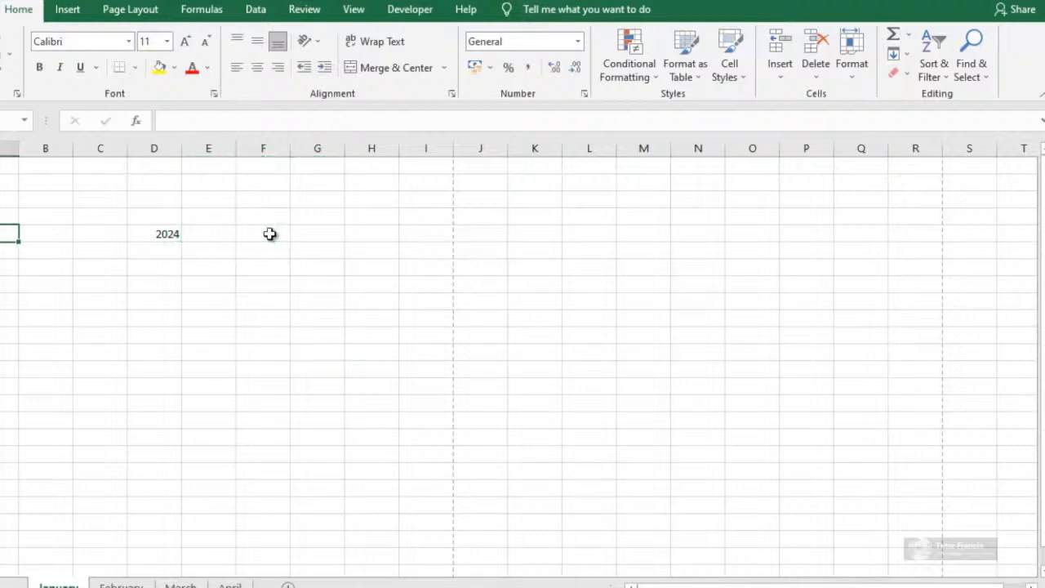
{"action": "key", "text": "Up"}
{"action": "key", "text": "Up"}
{"action": "key", "text": "Up"}
{"action": "key", "text": "Up"}
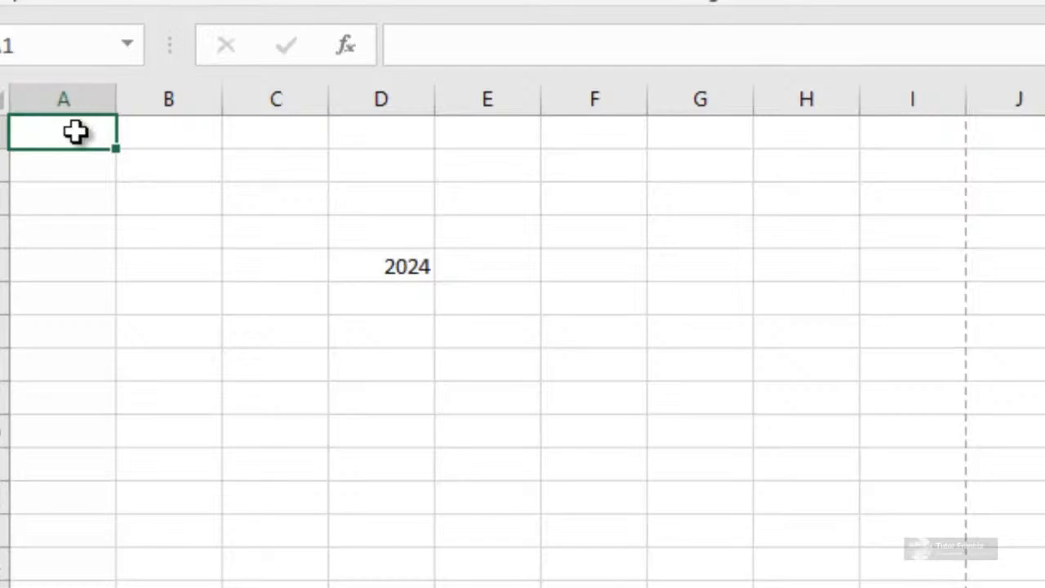
Enter the column headers Date, Sales and % of Total in cells A1, B1 and C1.
{"action": "type", "text": "Date"}
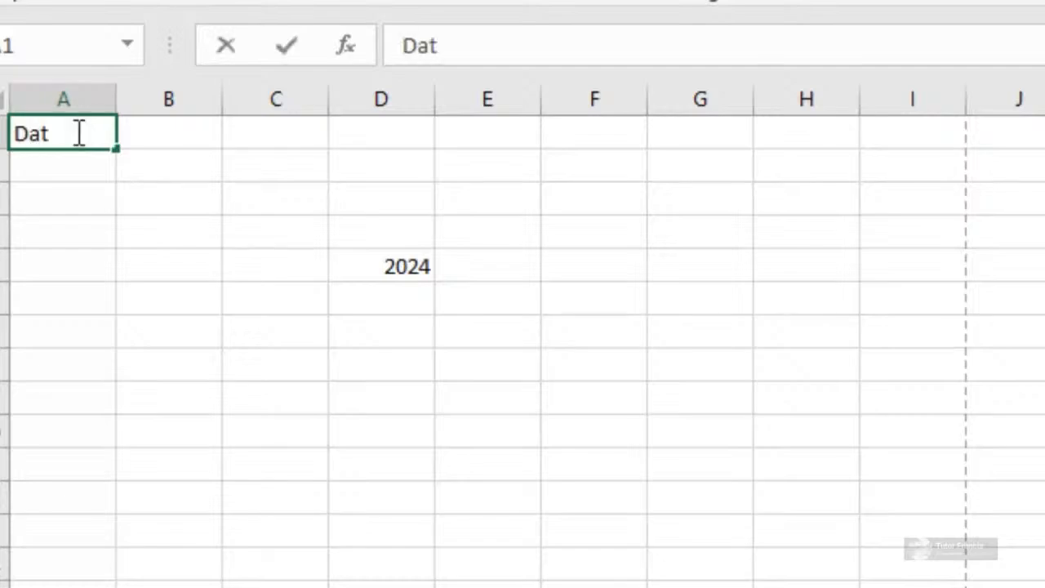
{"action": "left_click", "coordinate": [174, 122]}
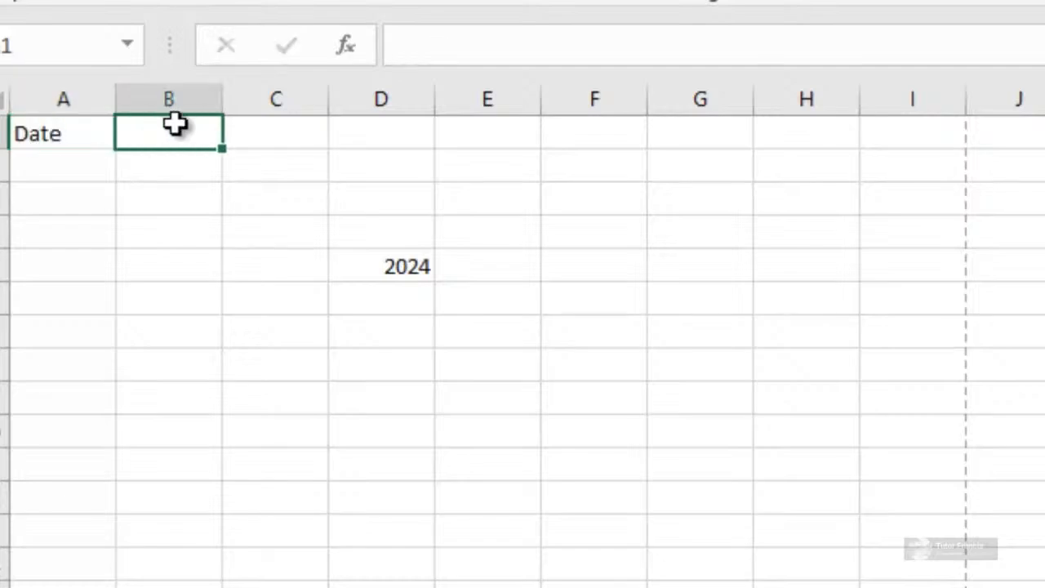
{"action": "double_click", "coordinate": [174, 122]}
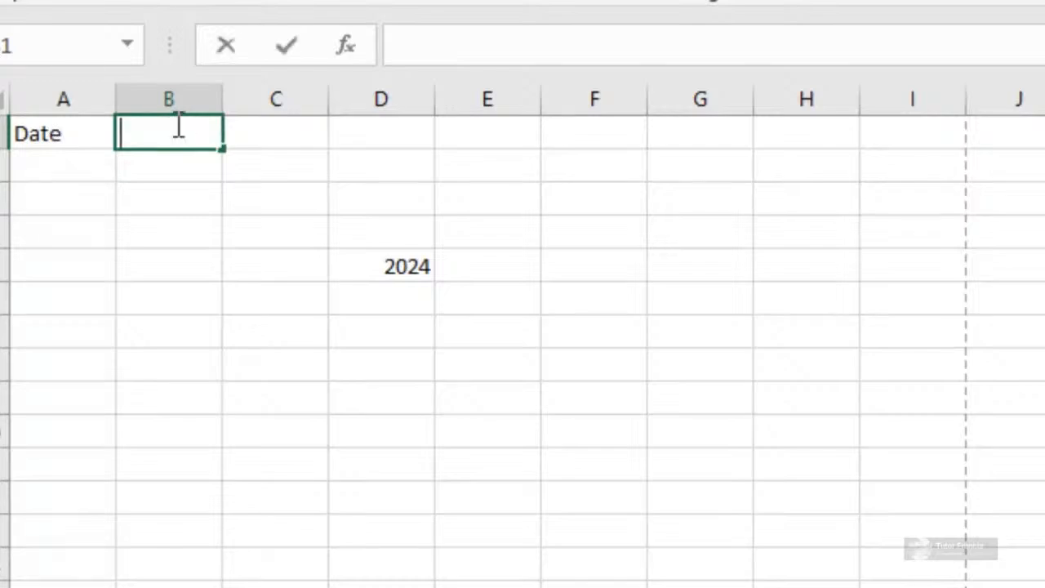
{"action": "type", "text": "Sales"}
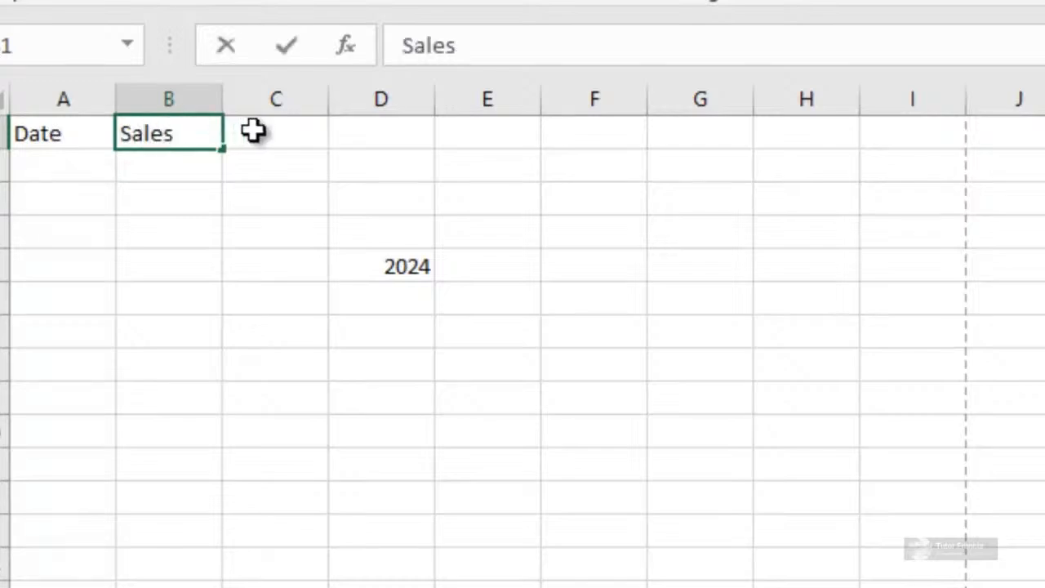
{"action": "left_click", "coordinate": [278, 131]}
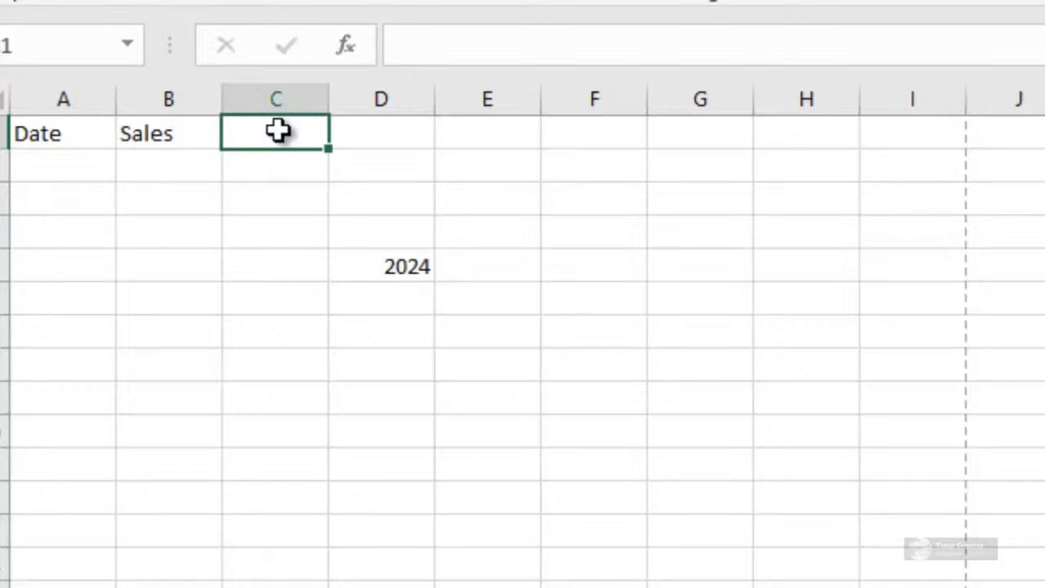
{"action": "double_click", "coordinate": [278, 130]}
{"action": "type", "text": "%"}
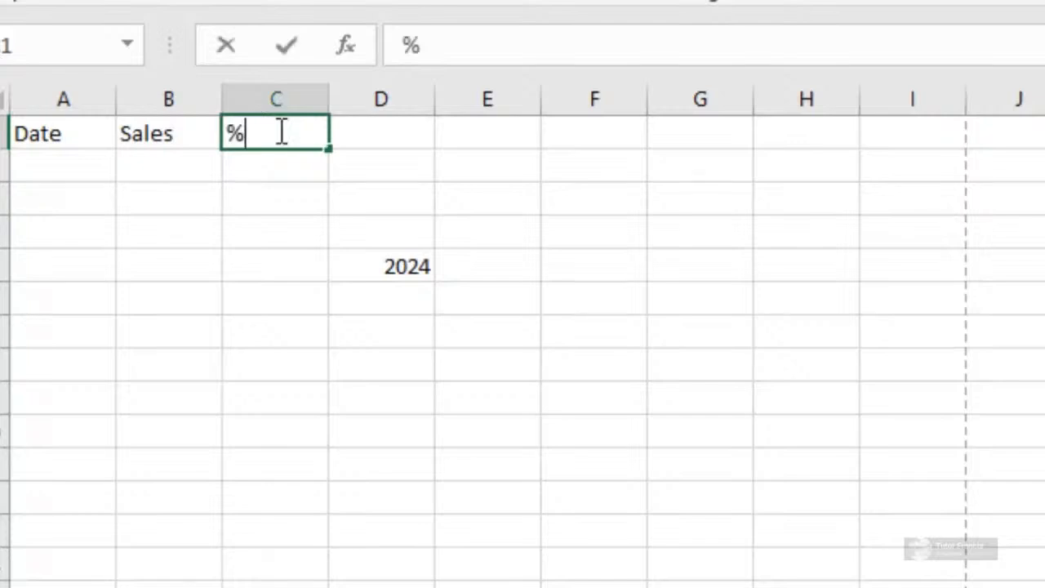
{"action": "type", "text": " of Total"}
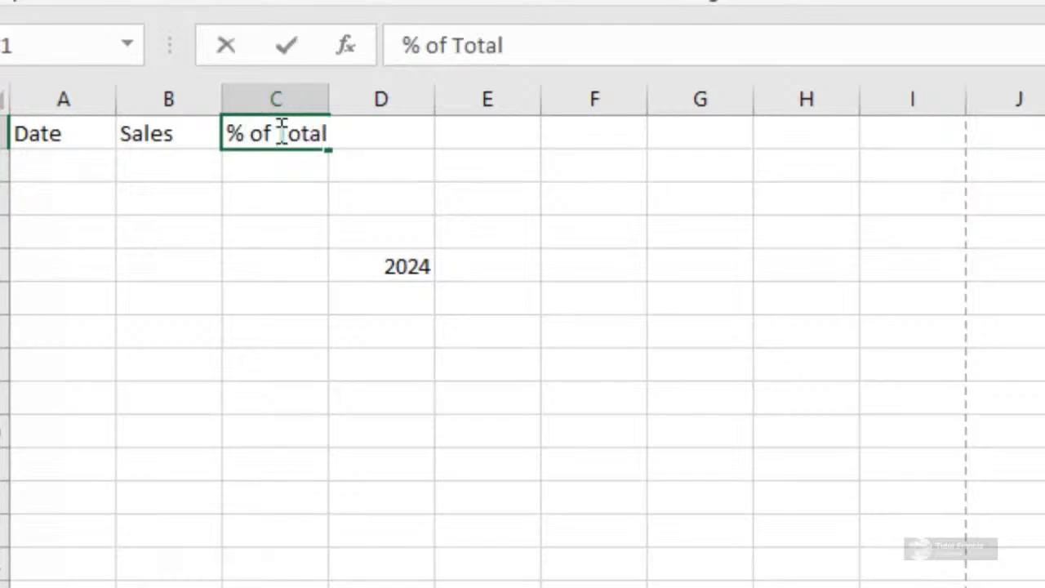
{"action": "left_click", "coordinate": [275, 207]}
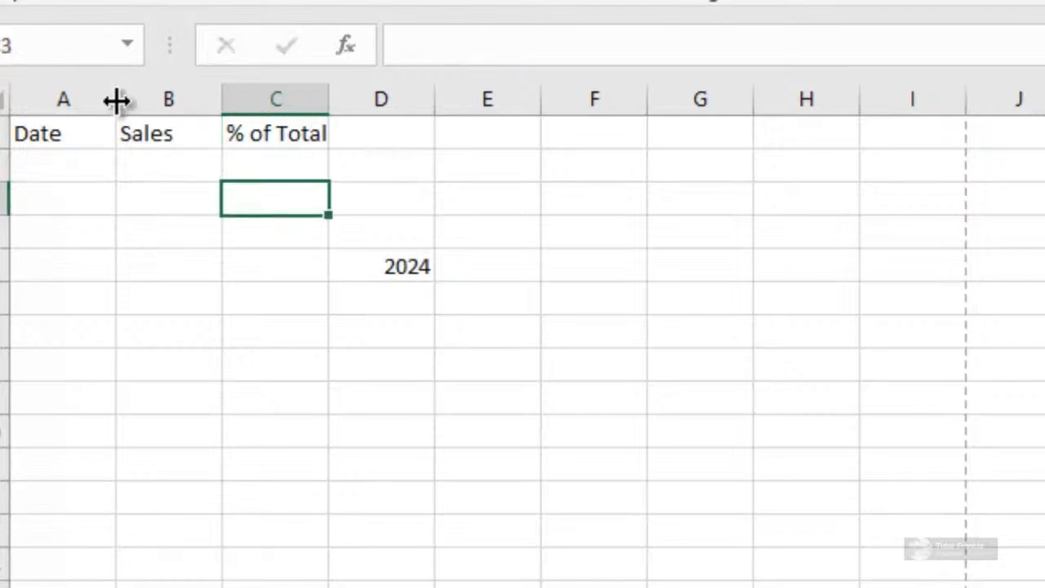
Widen column A to nearly four times its width and columns B and C to about three times theirs.
{"action": "left_click_drag", "start_coordinate": [116, 100], "coordinate": [406, 121]}
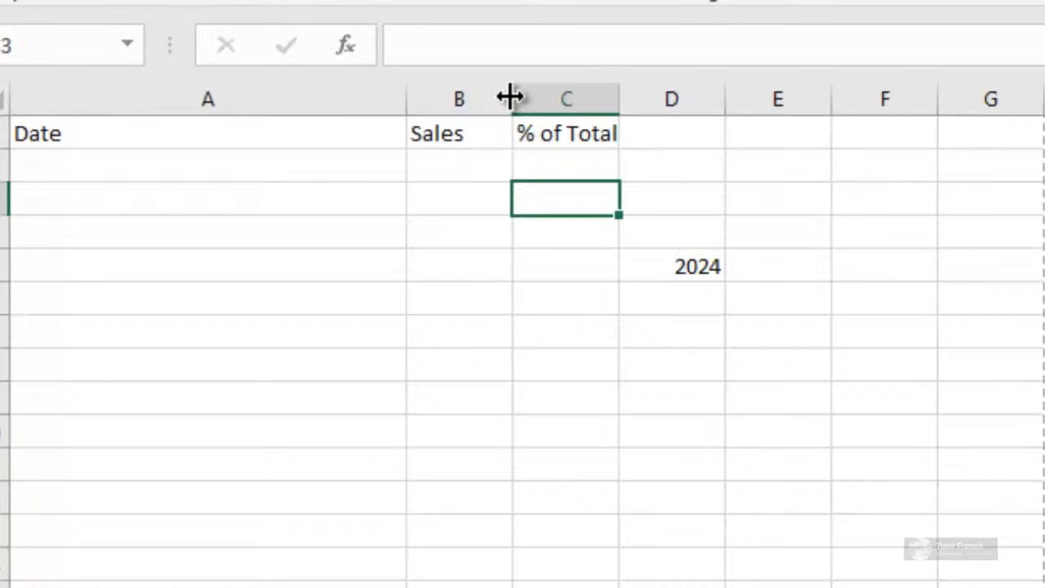
{"action": "left_click_drag", "start_coordinate": [510, 98], "coordinate": [716, 117]}
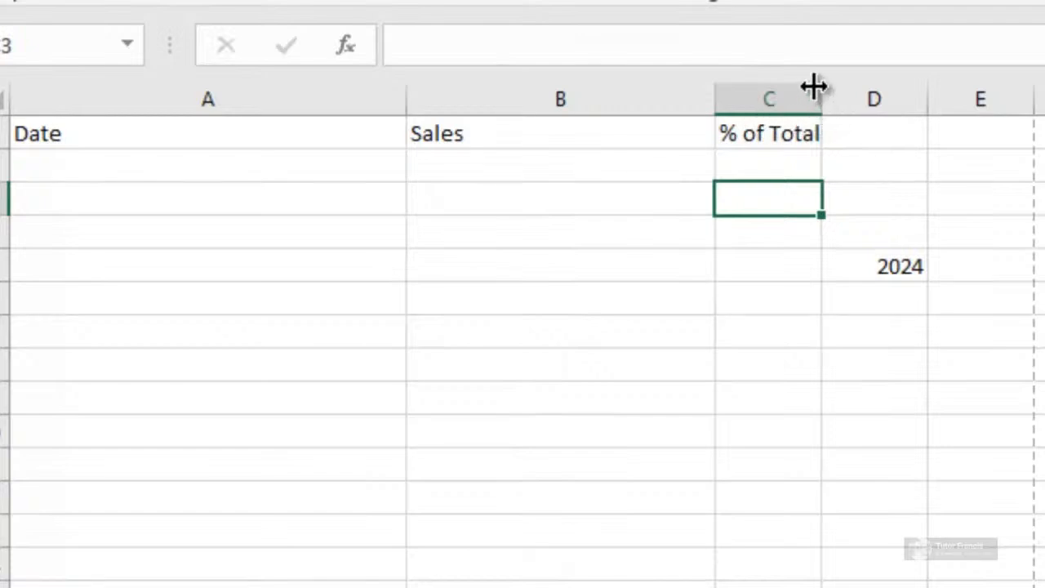
{"action": "left_click_drag", "start_coordinate": [814, 87], "coordinate": [1034, 133]}
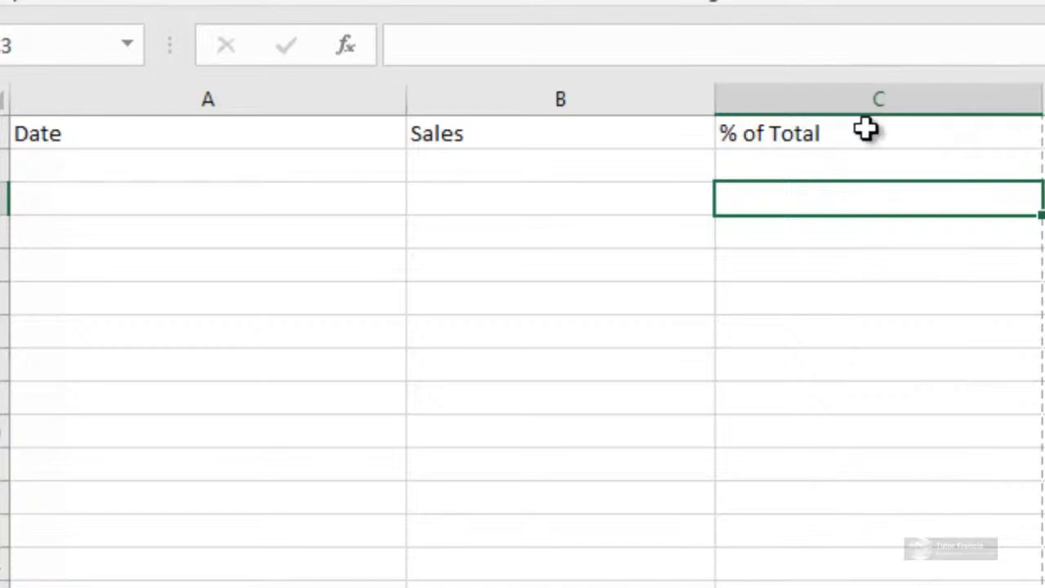
Enter the dates 8-5-24 in cell A2 and 9-5-24 in cell A3 under the Date header.
{"action": "left_click", "coordinate": [151, 165]}
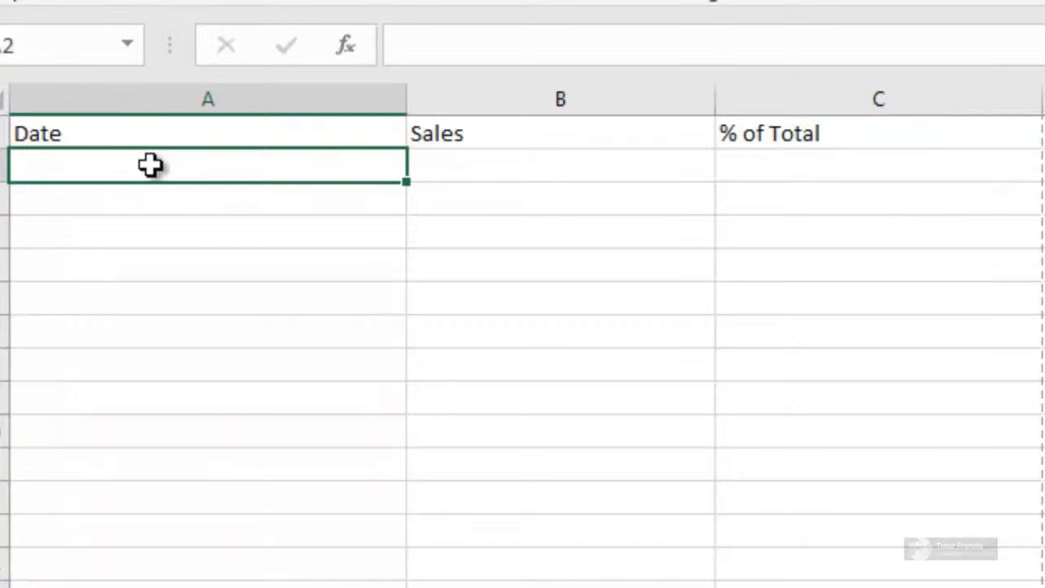
{"action": "type", "text": "8-"}
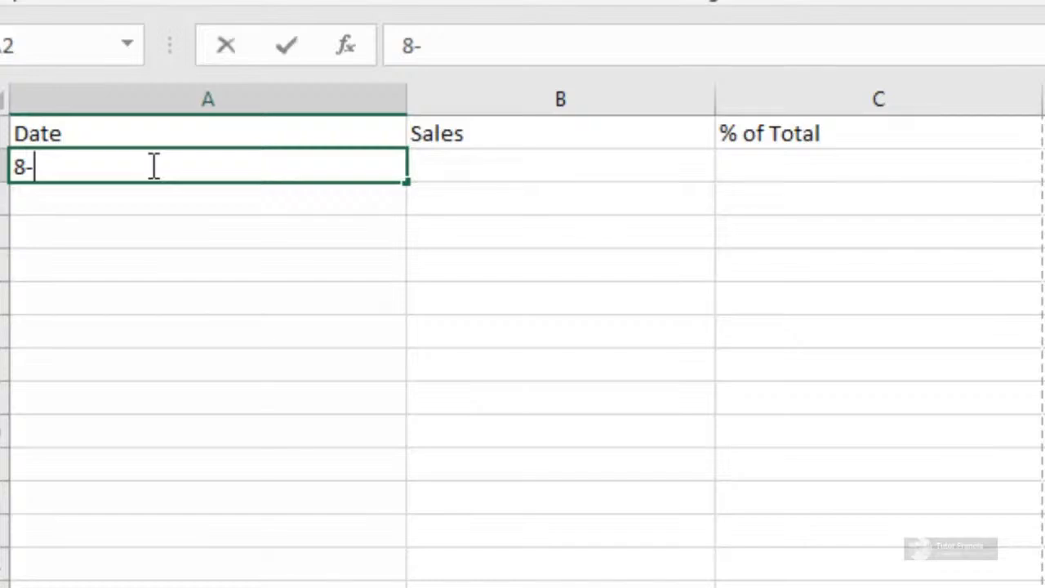
{"action": "type", "text": "5-24"}
{"action": "key", "text": "Return"}
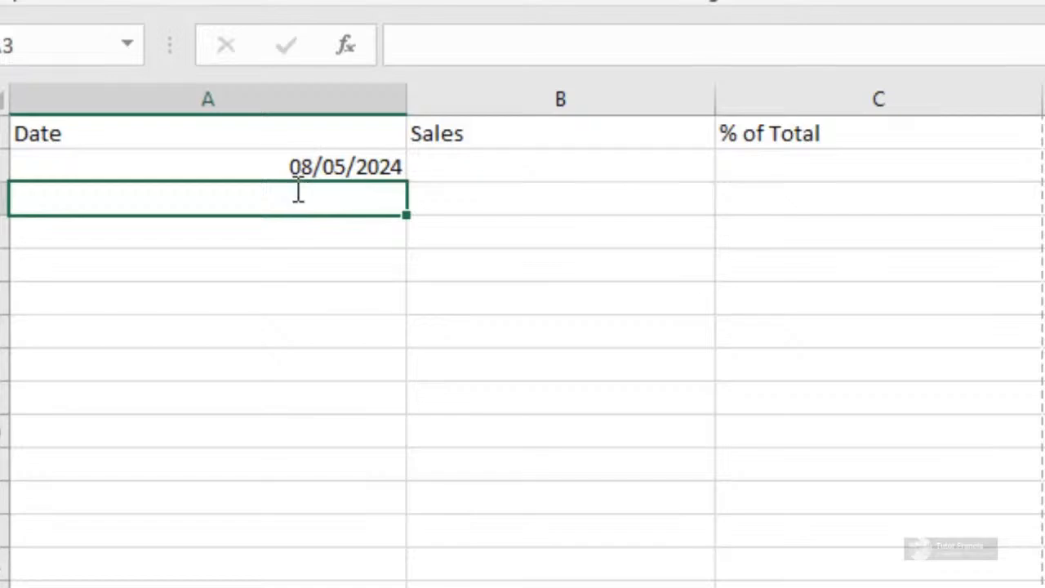
{"action": "type", "text": "9-5-"}
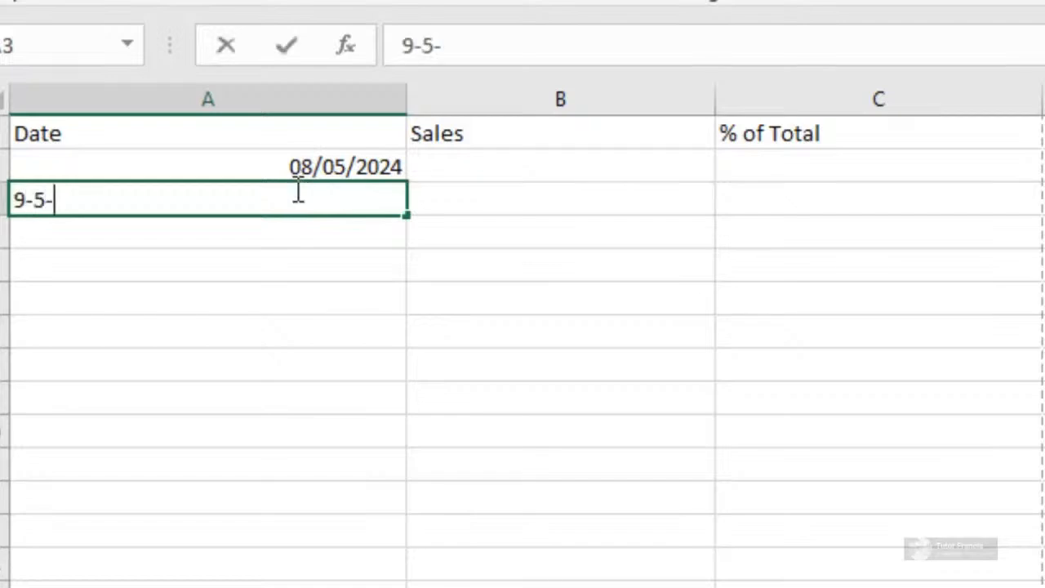
{"action": "type", "text": "24"}
{"action": "key", "text": "Return"}
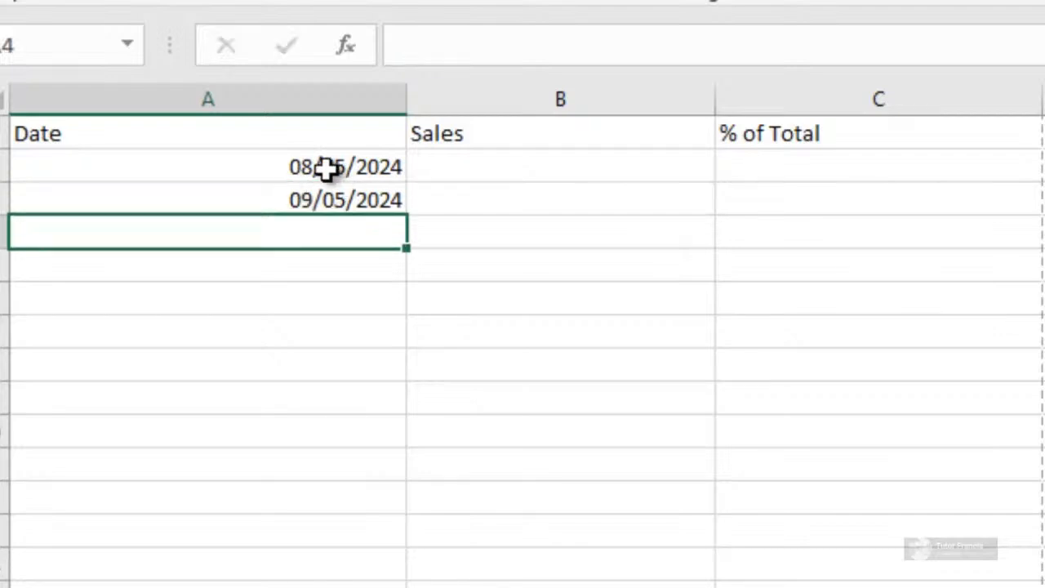
{"action": "left_click", "coordinate": [327, 168]}
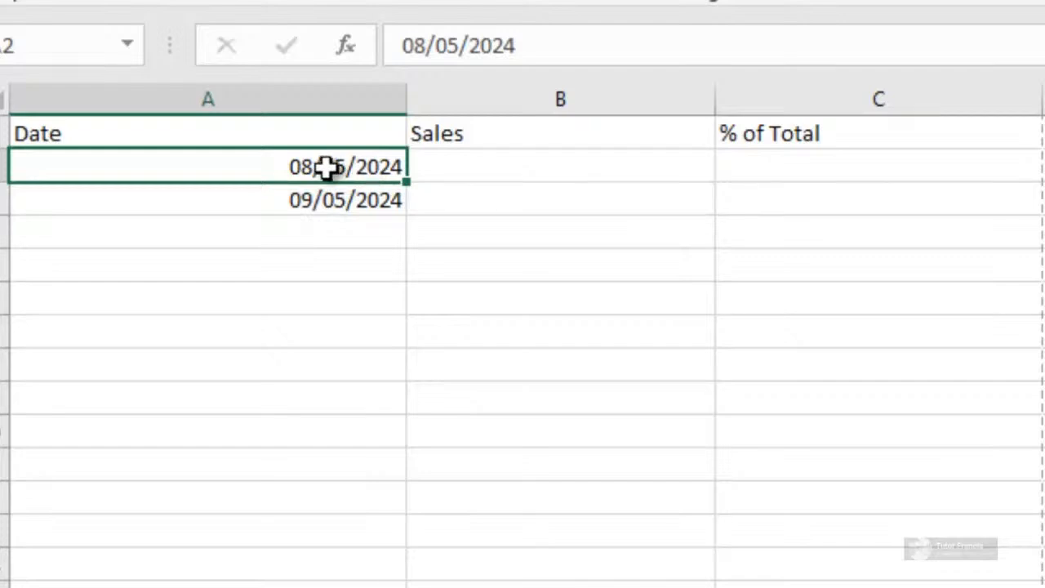
{"action": "double_click", "coordinate": [267, 163]}
{"action": "key", "text": "Return"}
{"action": "key", "text": "Return"}
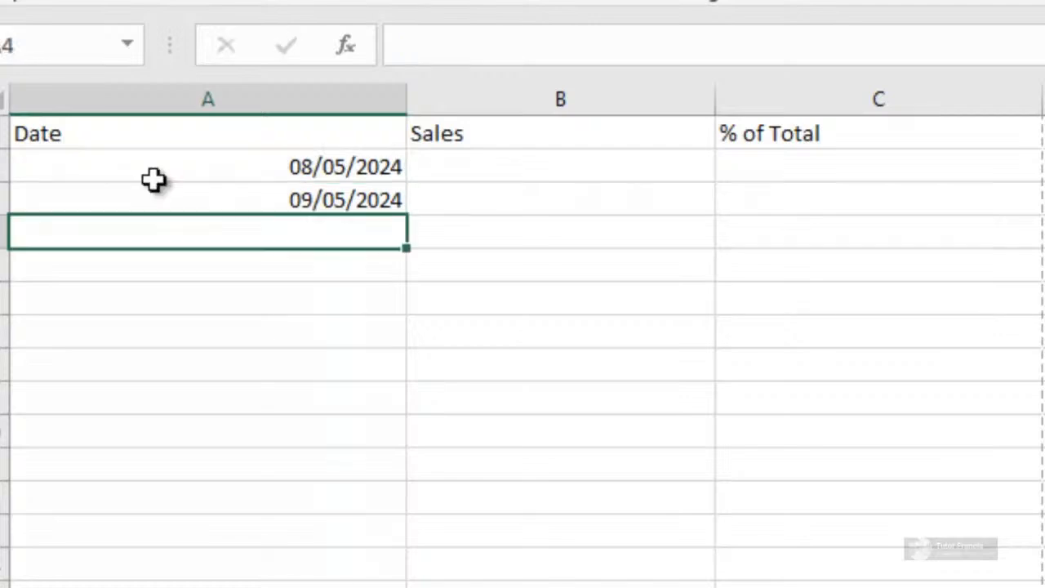
Extend the two dates in A2:A3 down the Date column as a daily series through 20/05/2024.
{"action": "left_click", "coordinate": [142, 166]}
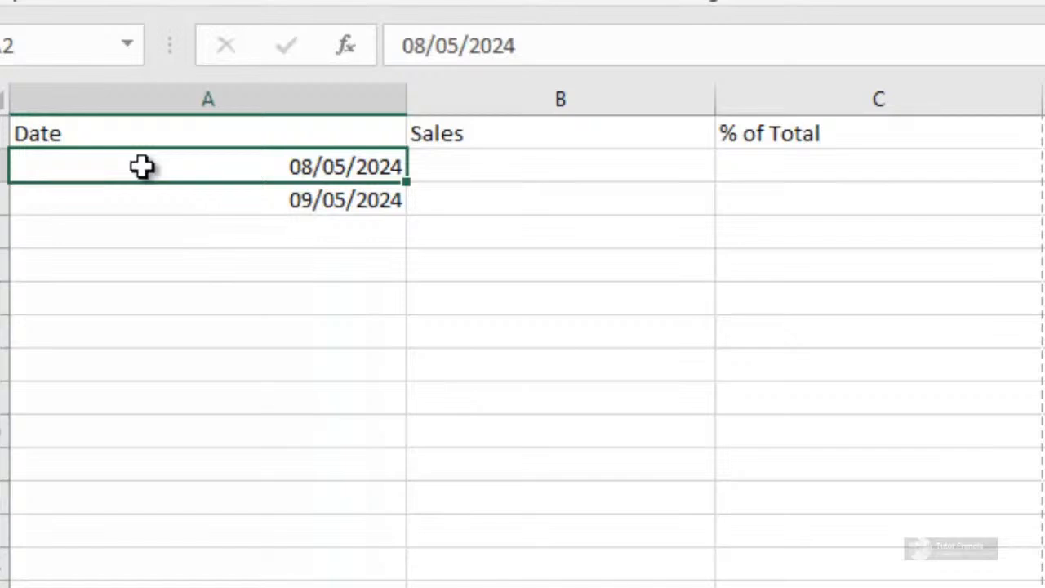
{"action": "left_click_drag", "start_coordinate": [143, 166], "coordinate": [144, 196]}
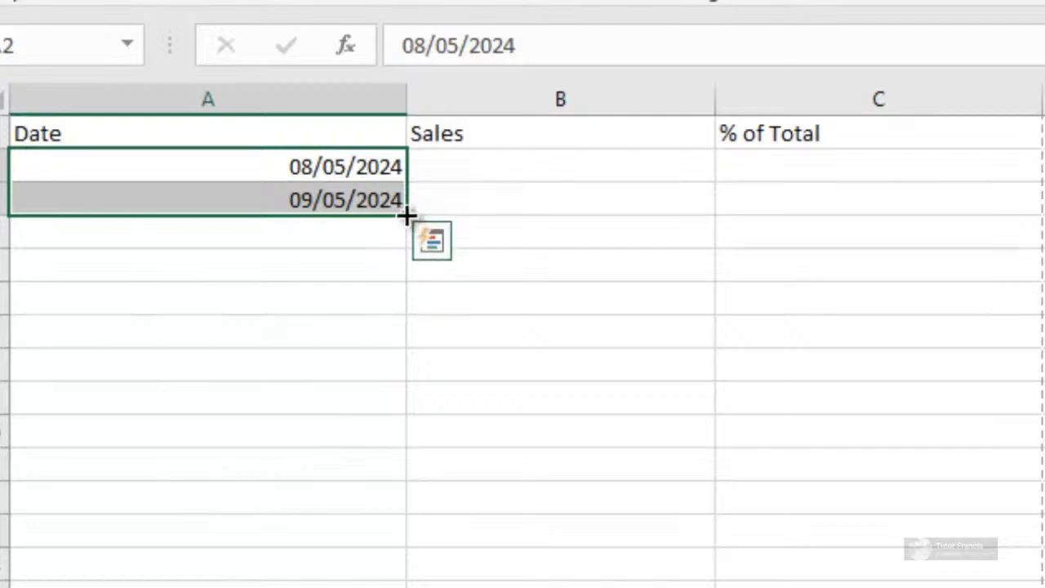
{"action": "left_click_drag", "start_coordinate": [406, 215], "coordinate": [387, 574]}
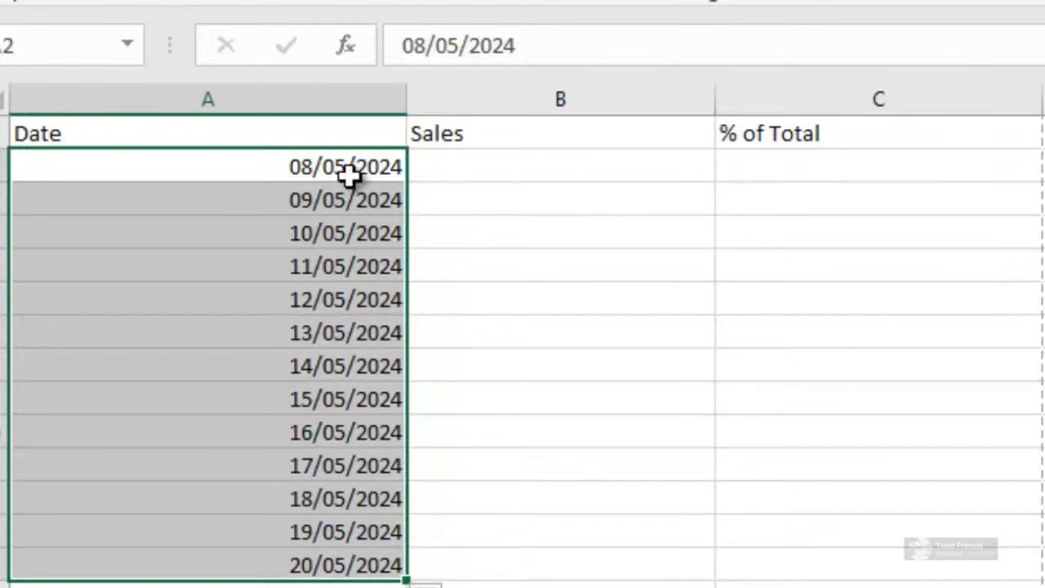
{"action": "left_click", "coordinate": [450, 209]}
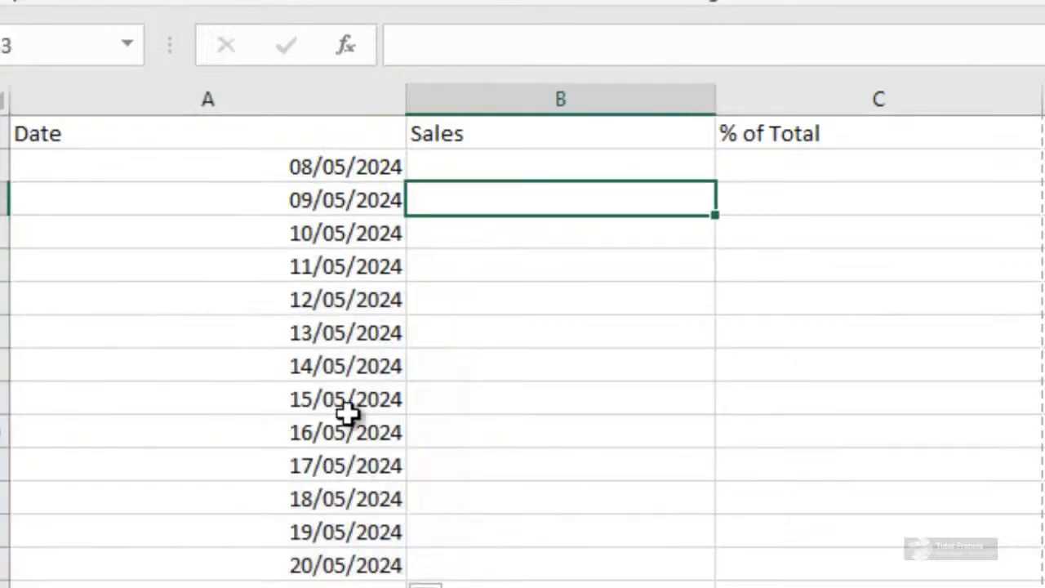
Enter the sales figures 64, 55 and 85 in cells B2, B3 and B4 of the Sales column.
{"action": "left_click", "coordinate": [467, 162]}
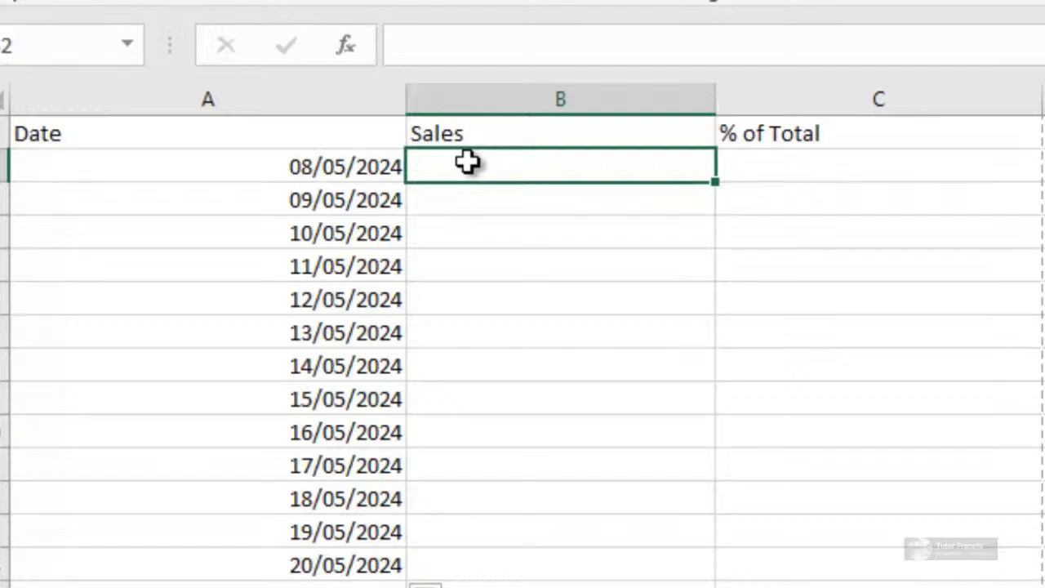
{"action": "double_click", "coordinate": [467, 162]}
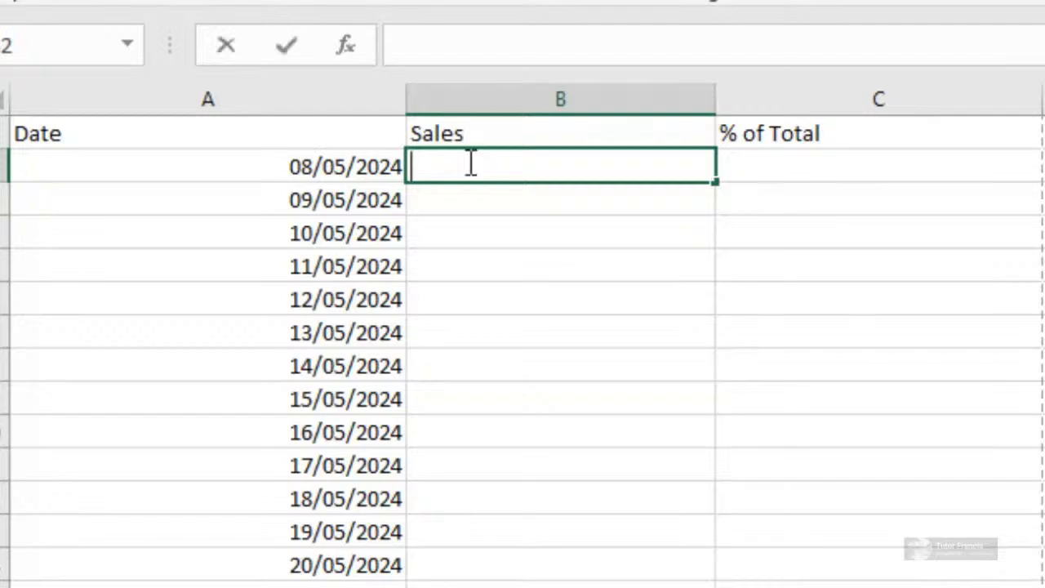
{"action": "type", "text": "64"}
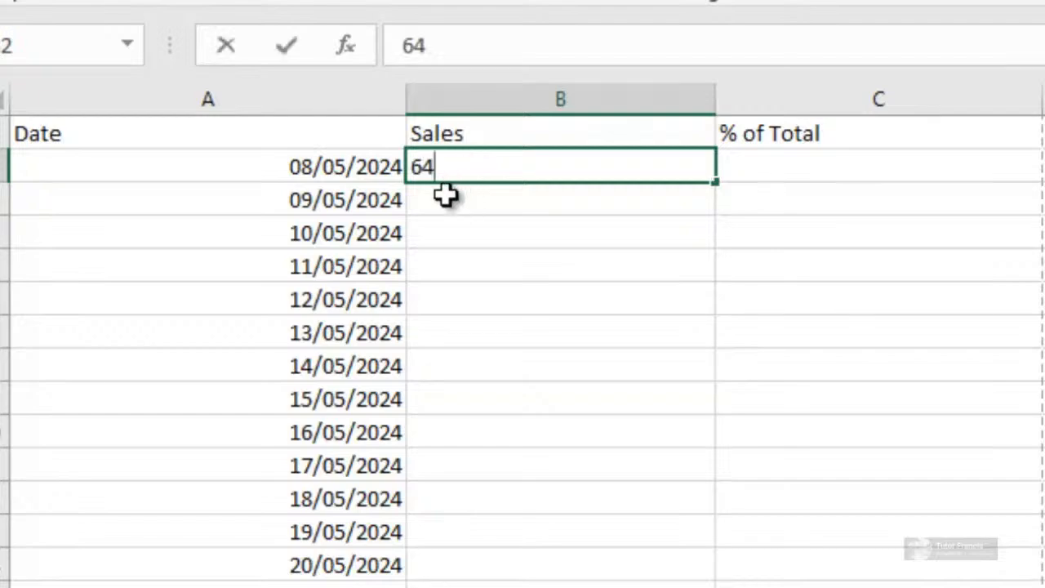
{"action": "left_click", "coordinate": [445, 195]}
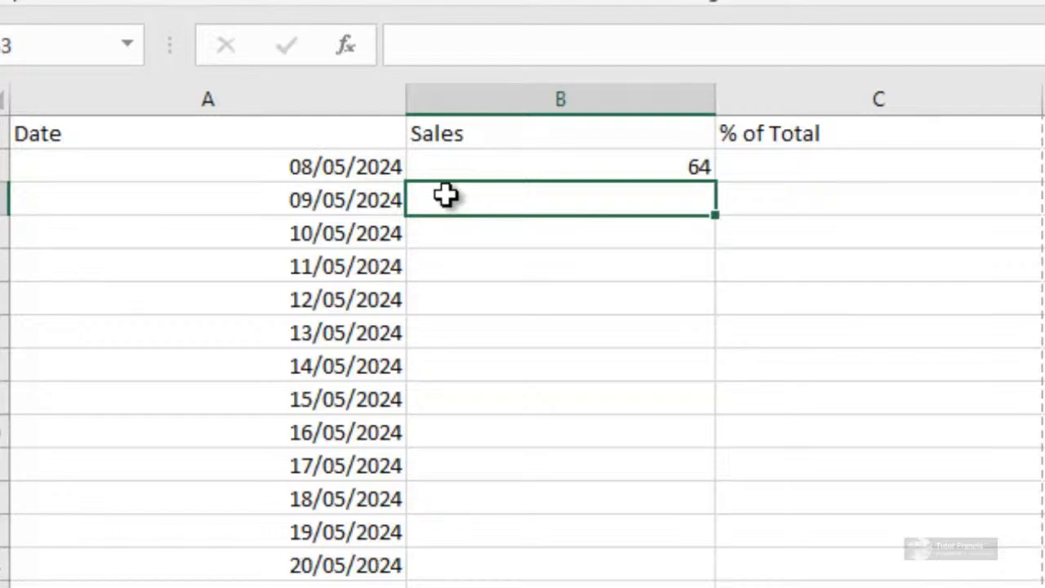
{"action": "type", "text": "55"}
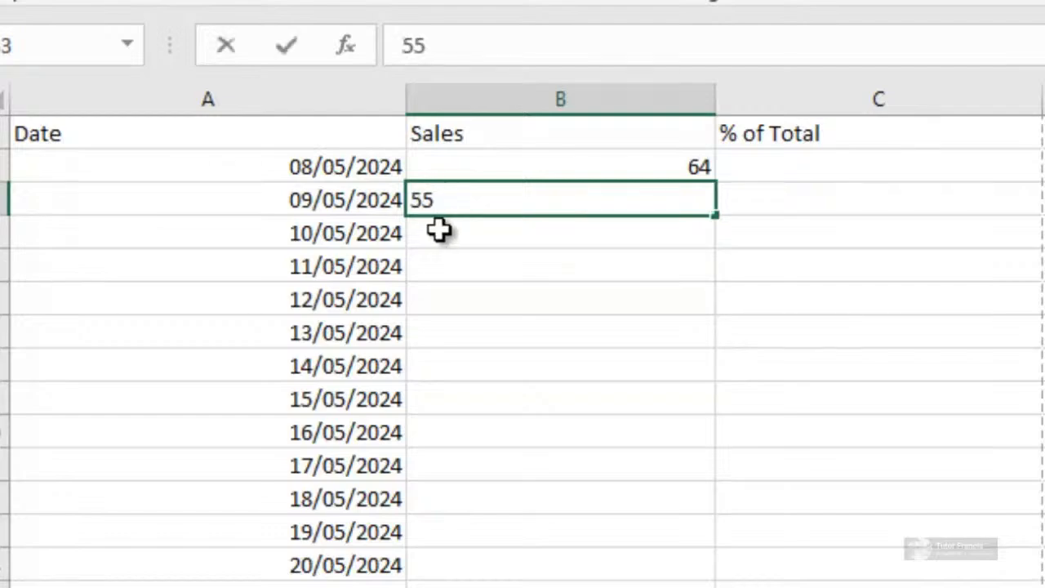
{"action": "left_click", "coordinate": [440, 230]}
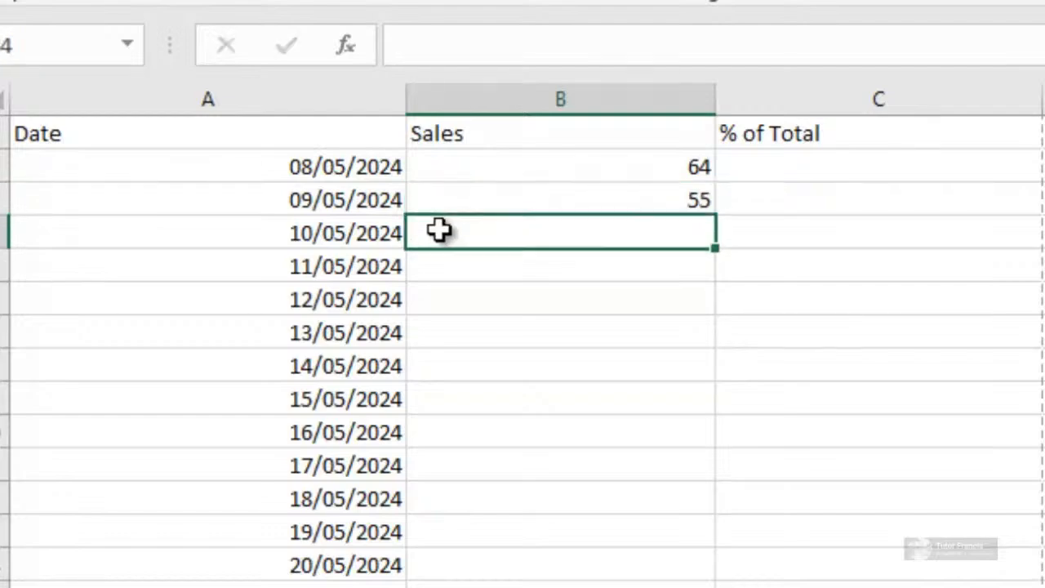
{"action": "double_click", "coordinate": [439, 231]}
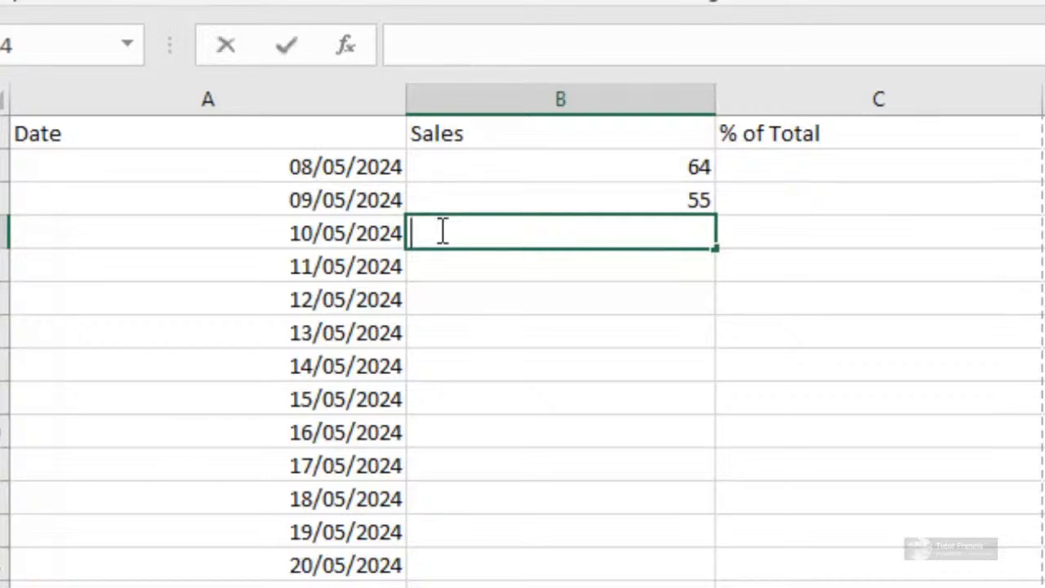
{"action": "type", "text": "85"}
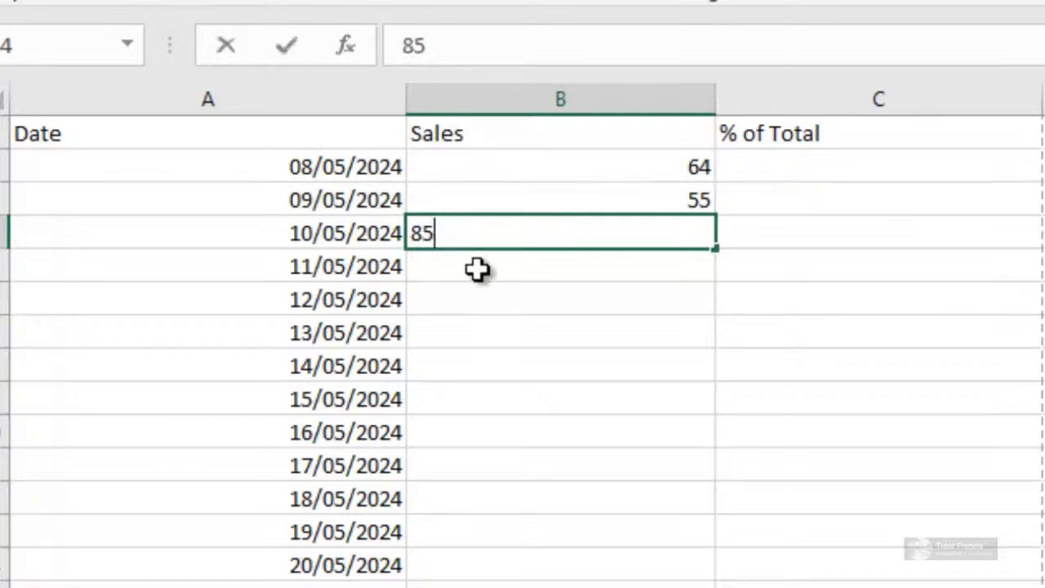
{"action": "left_click", "coordinate": [478, 268]}
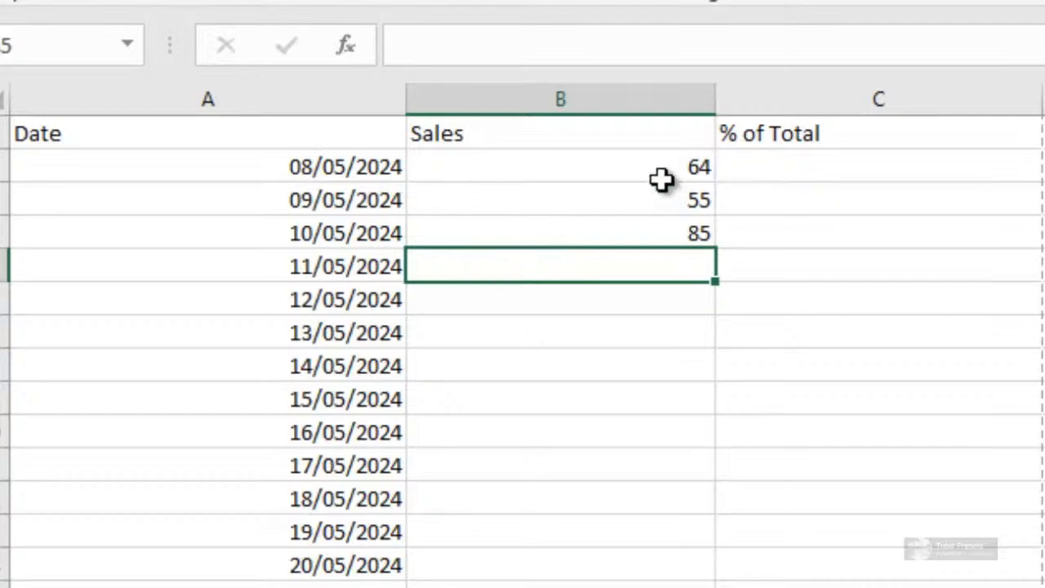
Extend the three sales values in B2:B4 down the Sales column as a linear series through cell B14.
{"action": "left_click", "coordinate": [657, 168]}
{"action": "left_click_drag", "start_coordinate": [658, 168], "coordinate": [675, 567]}
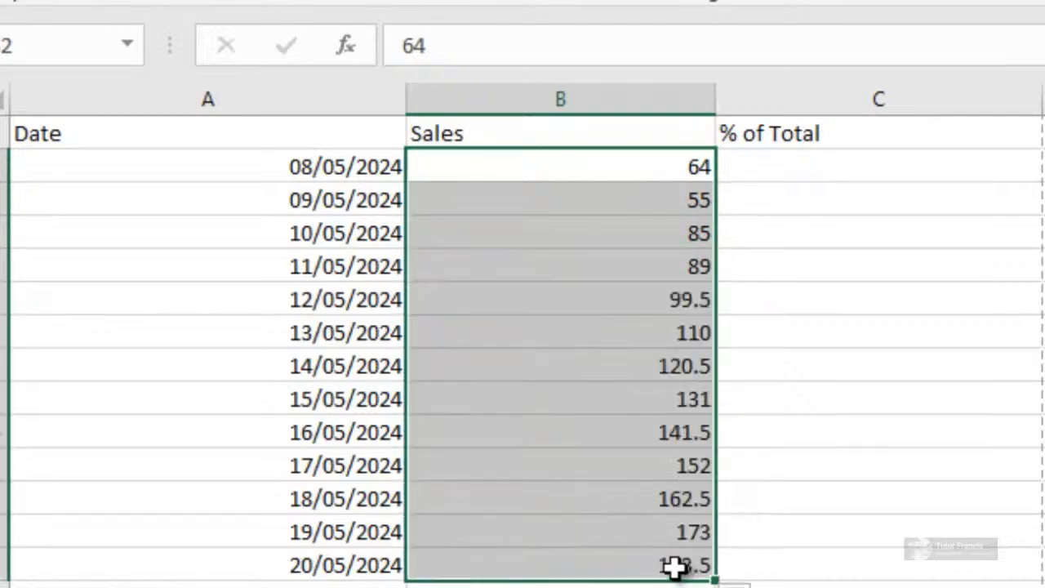
{"action": "left_click", "coordinate": [827, 396]}
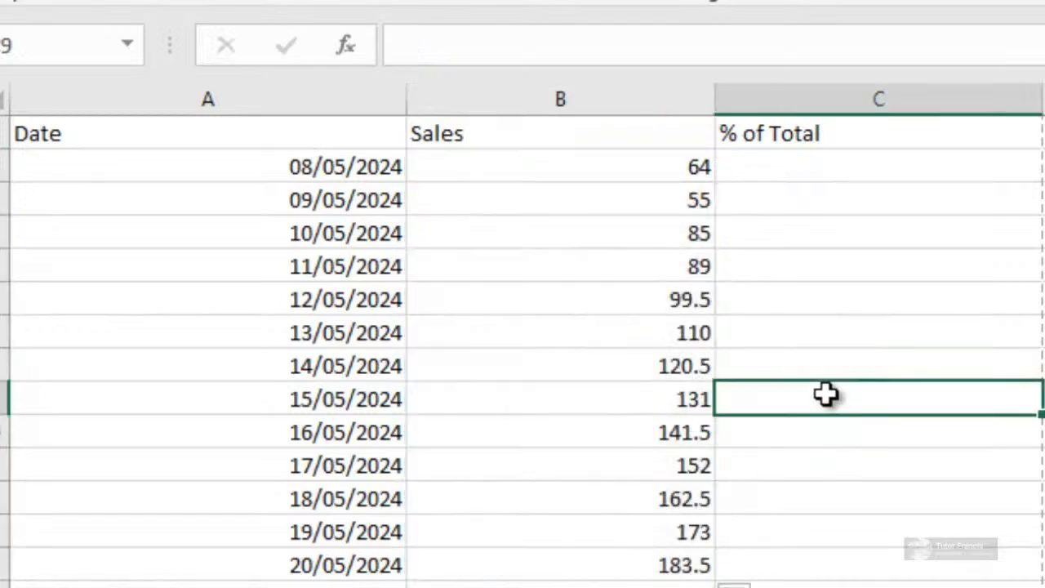
Enter the formula =.5*B2 in cell C2 under the % of Total header.
{"action": "left_click", "coordinate": [762, 170]}
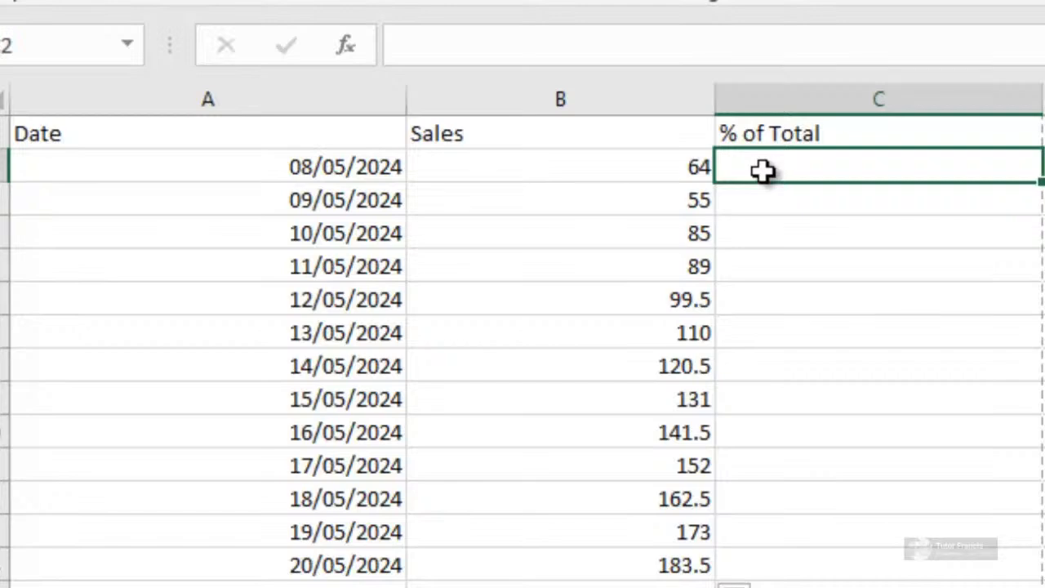
{"action": "double_click", "coordinate": [762, 170]}
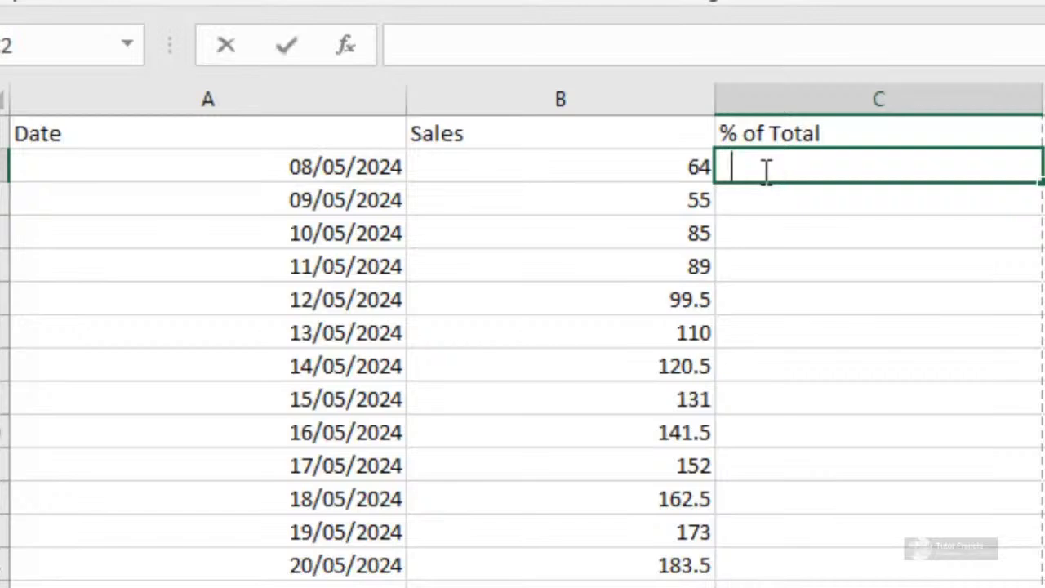
{"action": "type", "text": "="}
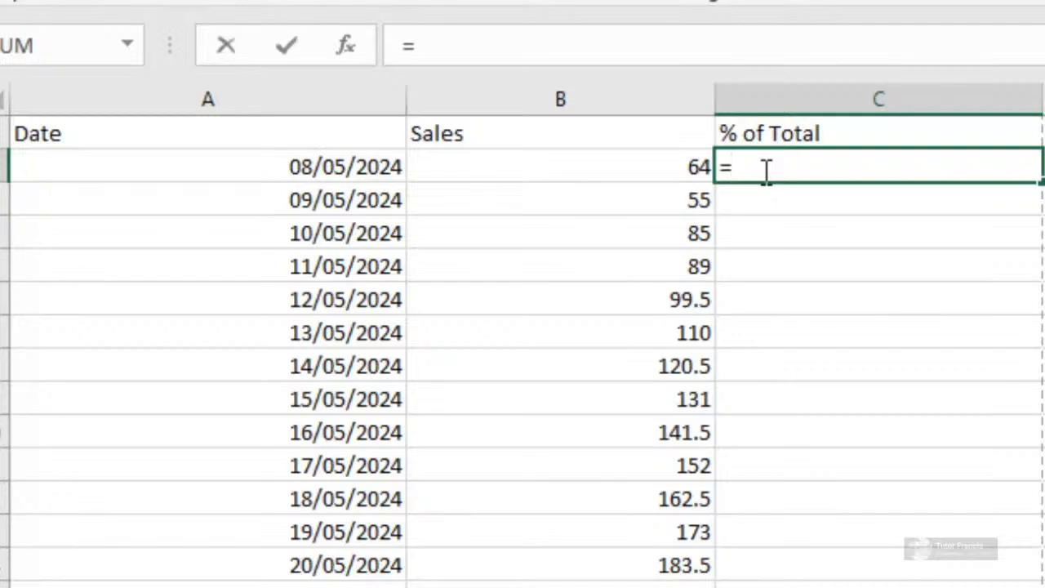
{"action": "type", "text": ".5*"}
{"action": "left_click", "coordinate": [654, 169]}
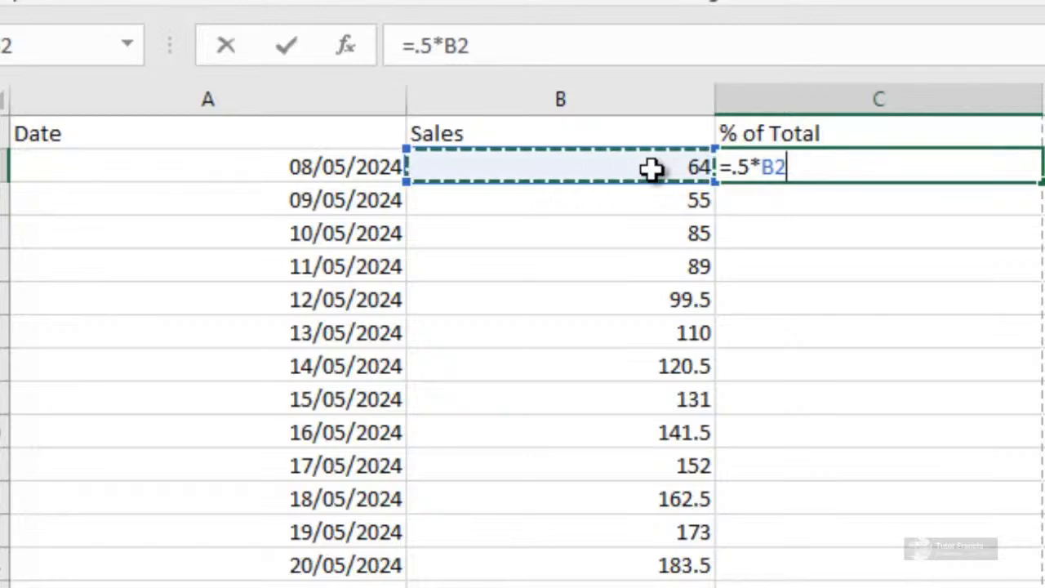
{"action": "key", "text": "Return"}
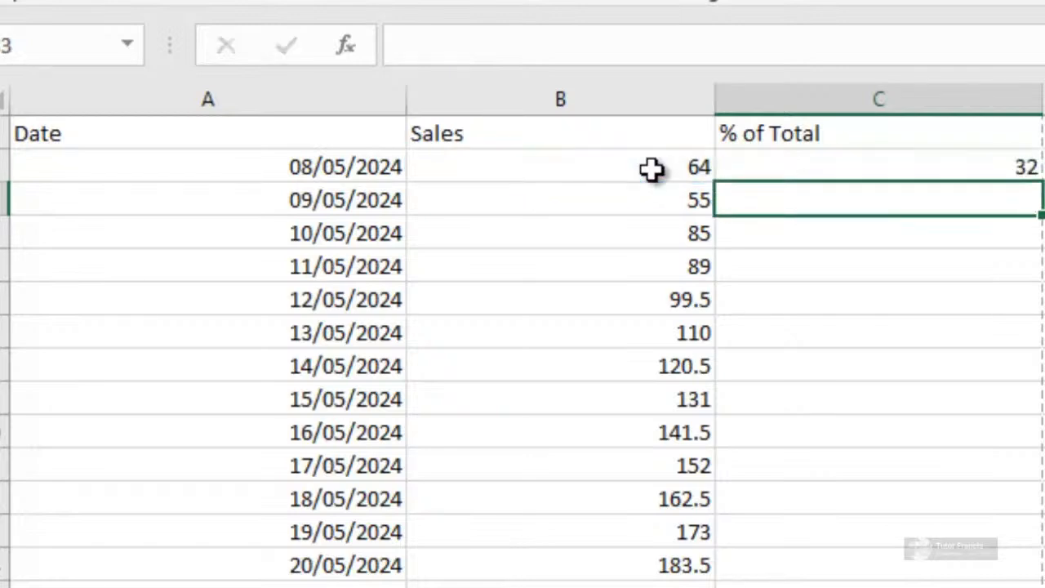
Fill the formula from cell C2 down the % of Total column through C14.
{"action": "left_click", "coordinate": [874, 163]}
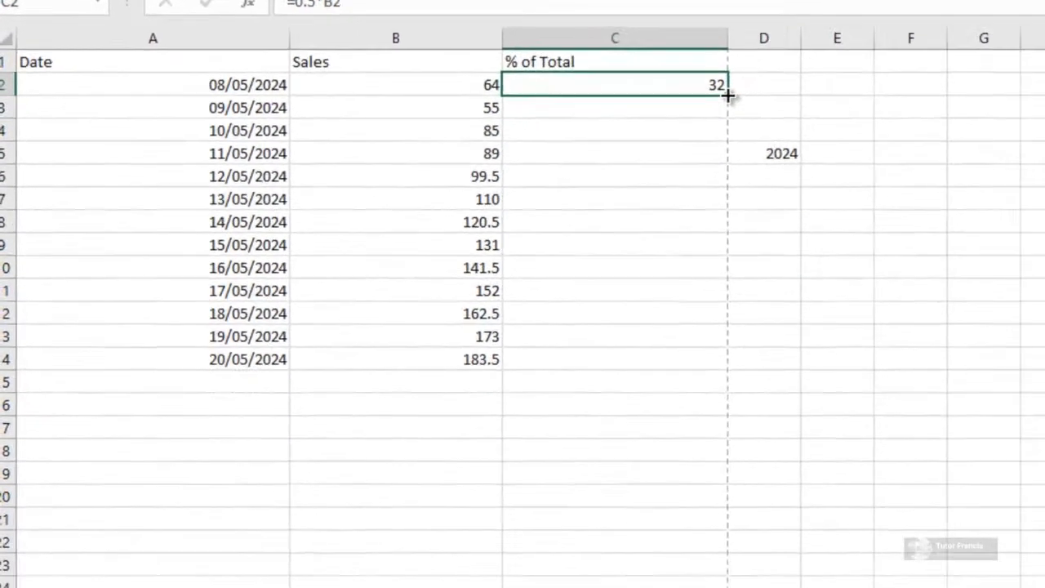
{"action": "left_click_drag", "start_coordinate": [692, 85], "coordinate": [677, 338]}
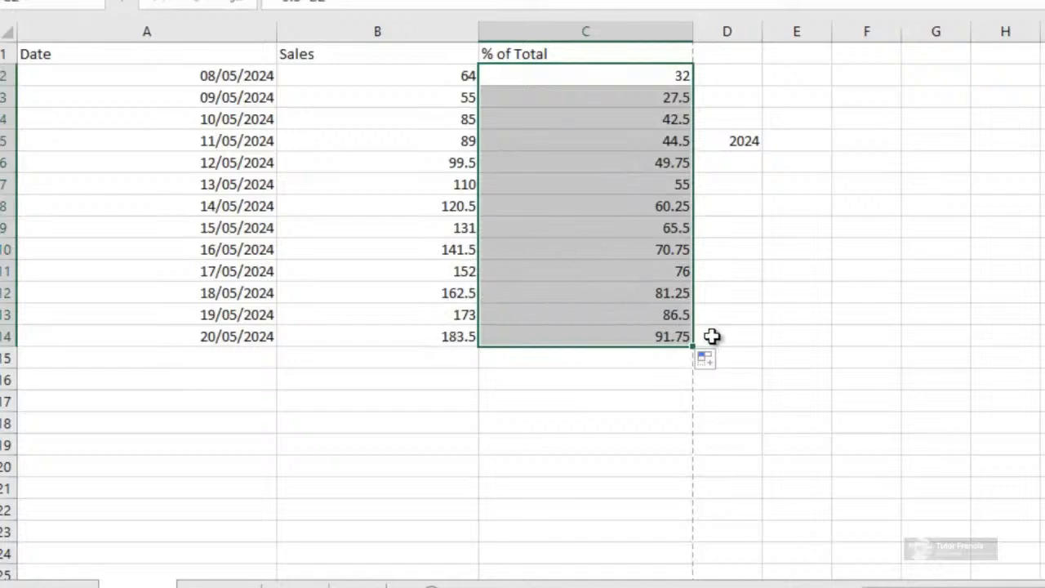
{"action": "left_click", "coordinate": [434, 330]}
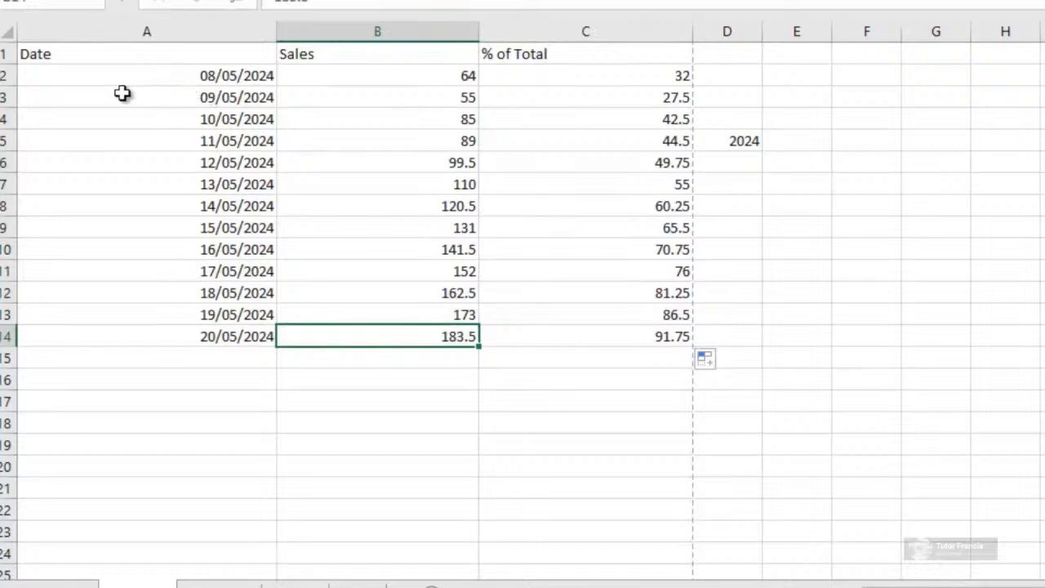
Copy the data in A2:C14 and paste only its formulas into the February sheet starting at cell A1.
{"action": "left_click_drag", "start_coordinate": [123, 72], "coordinate": [612, 338]}
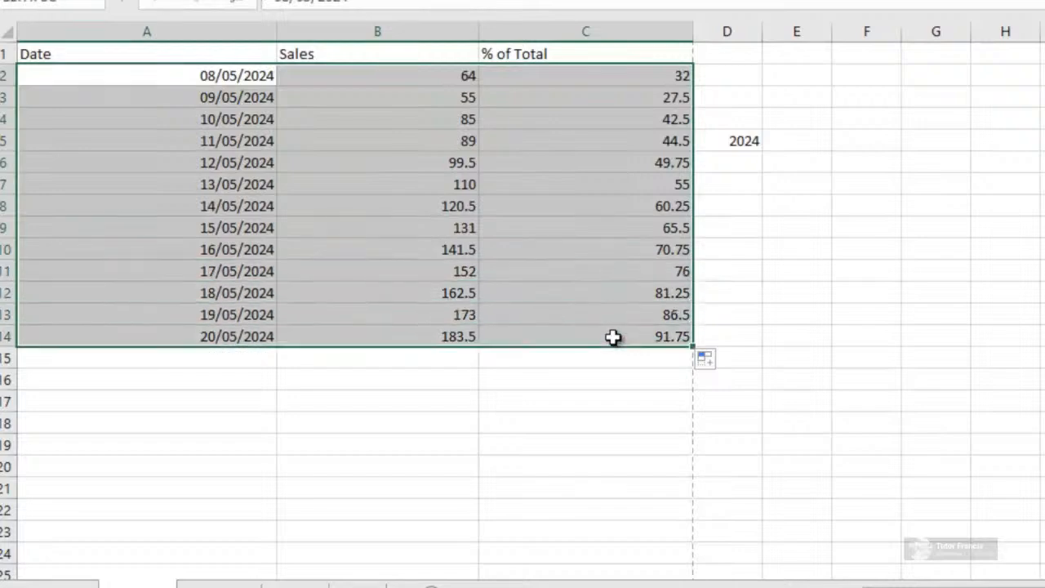
{"action": "right_click", "coordinate": [388, 200]}
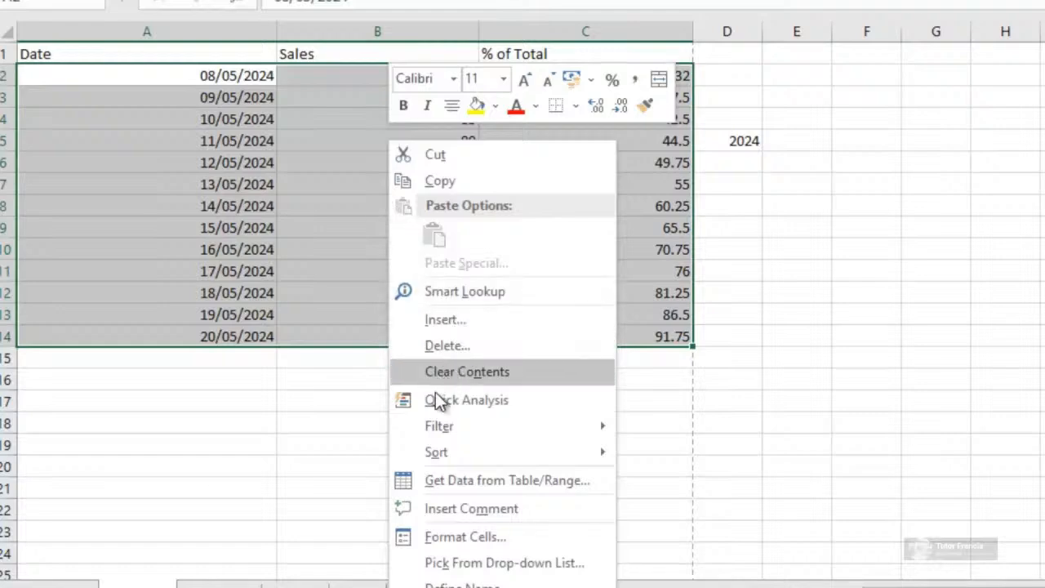
{"action": "left_click", "coordinate": [462, 178]}
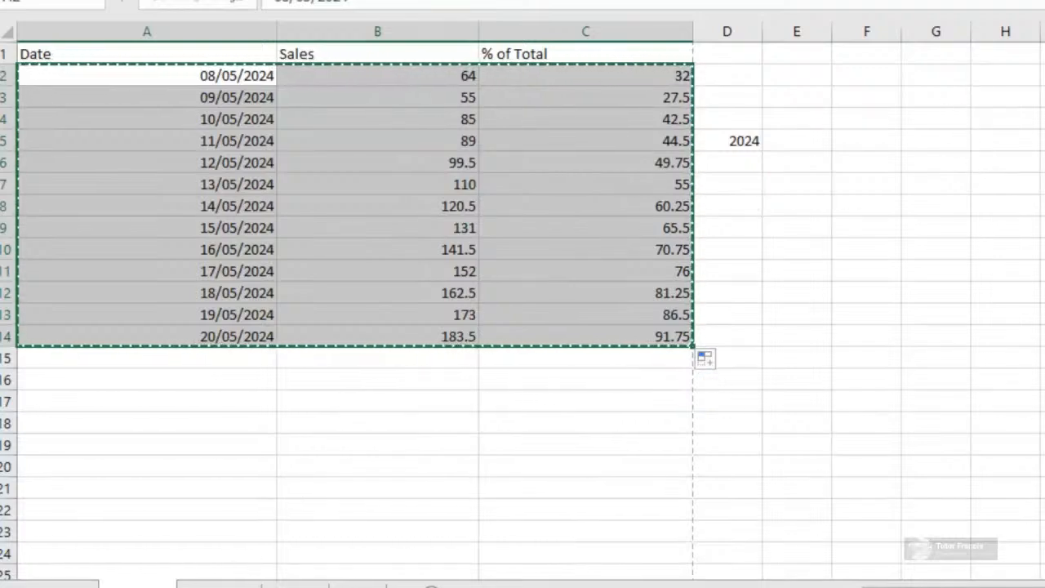
{"action": "left_click", "coordinate": [240, 583]}
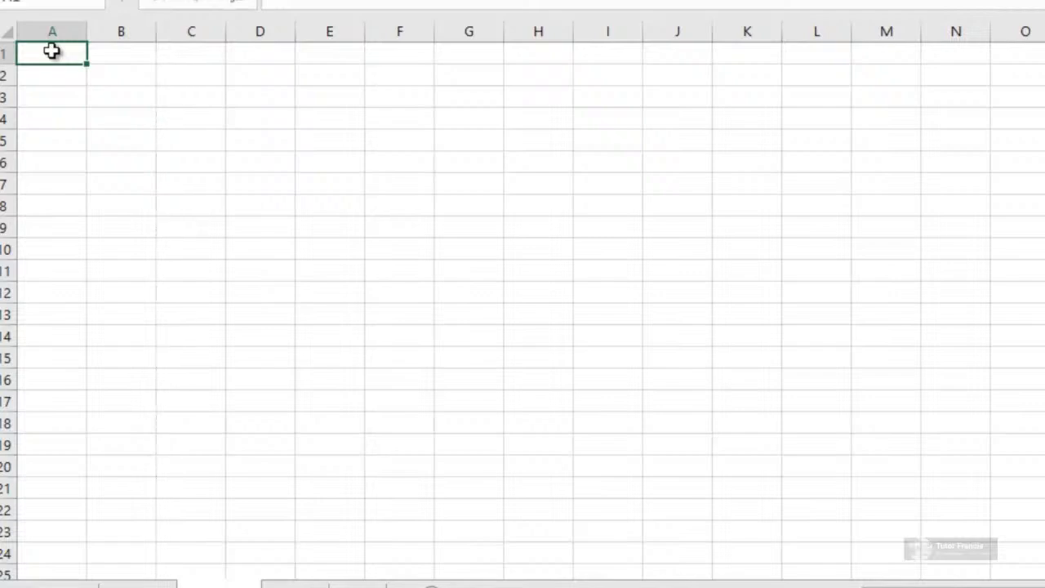
{"action": "right_click", "coordinate": [51, 51]}
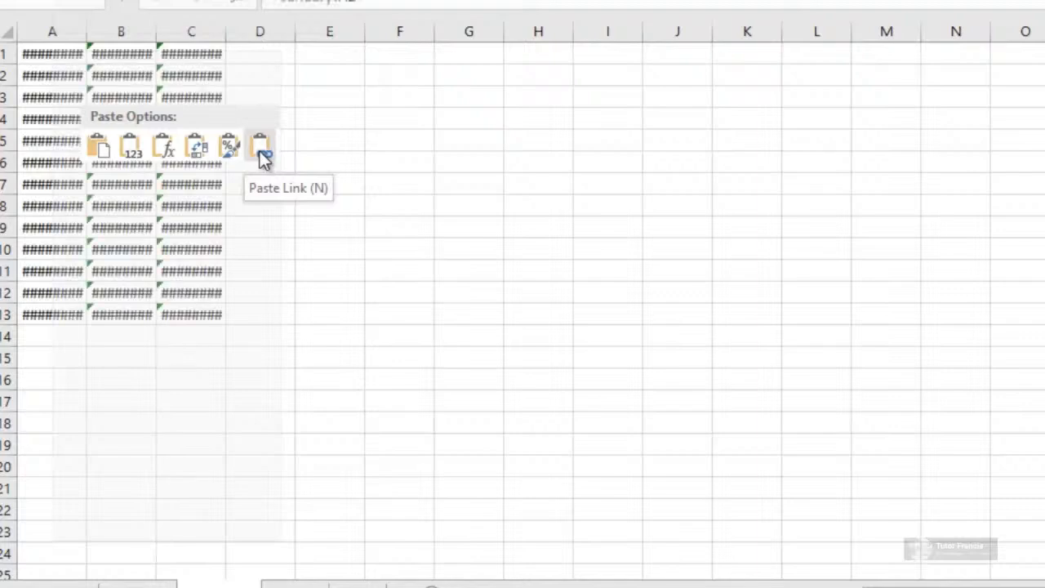
{"action": "left_click", "coordinate": [161, 152]}
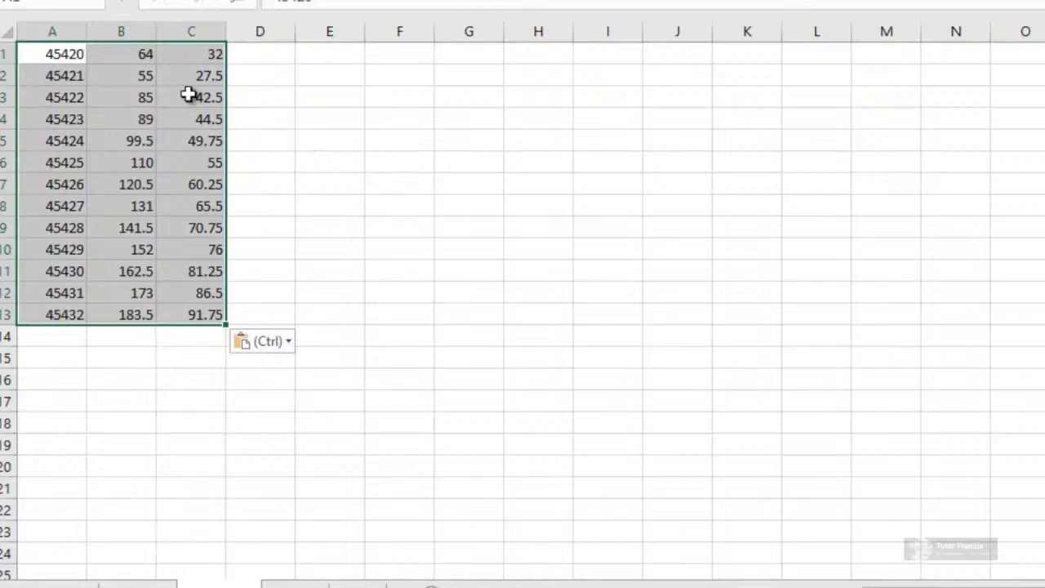
Widen column A of the February sheet to about twice its width.
{"action": "left_click", "coordinate": [351, 166]}
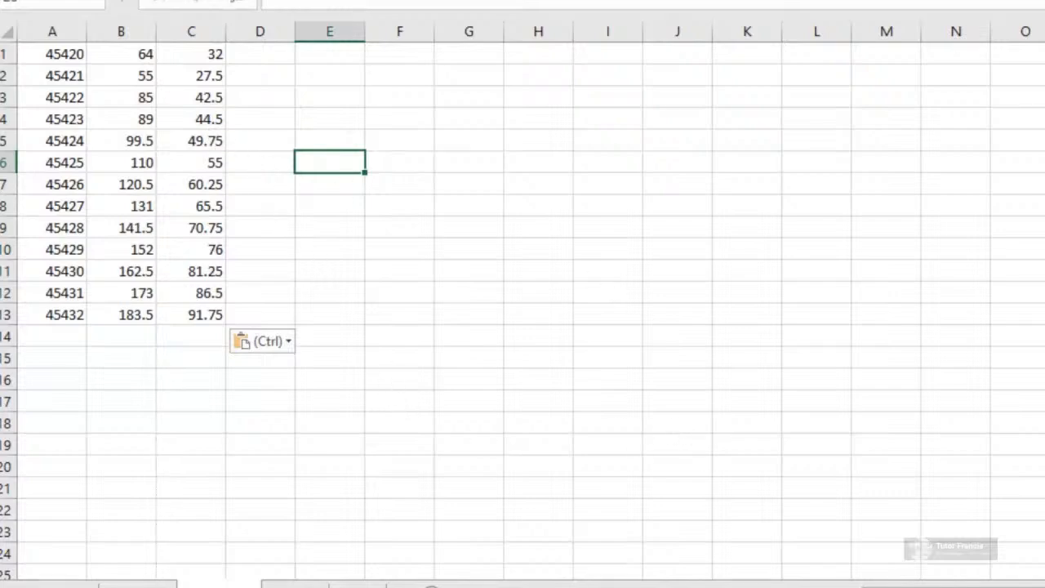
{"action": "scroll", "coordinate": [523, 310], "scroll_direction": "up", "scroll_amount": 10}
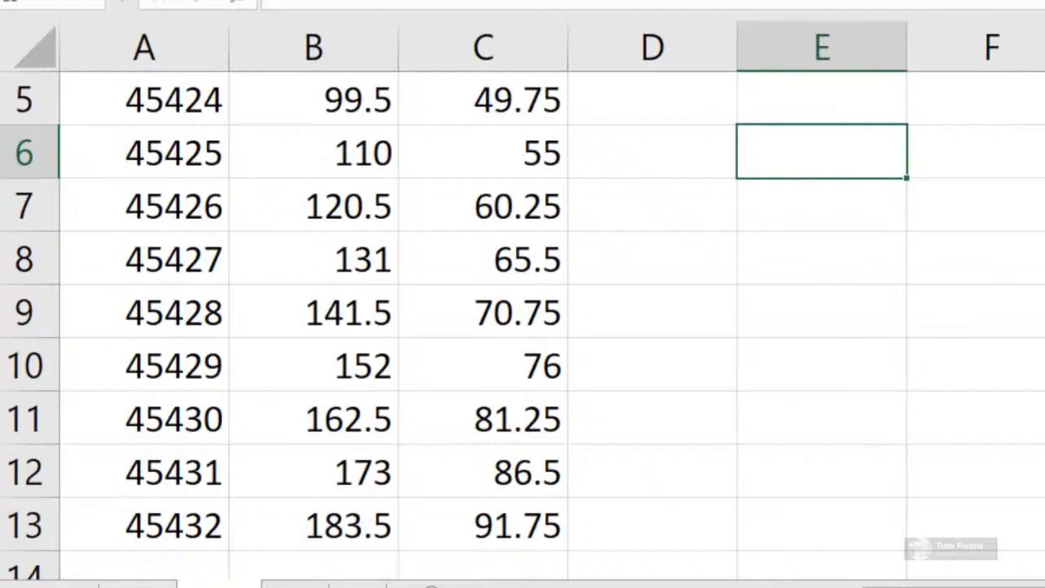
{"action": "scroll", "coordinate": [522, 311], "scroll_direction": "down", "scroll_amount": 10}
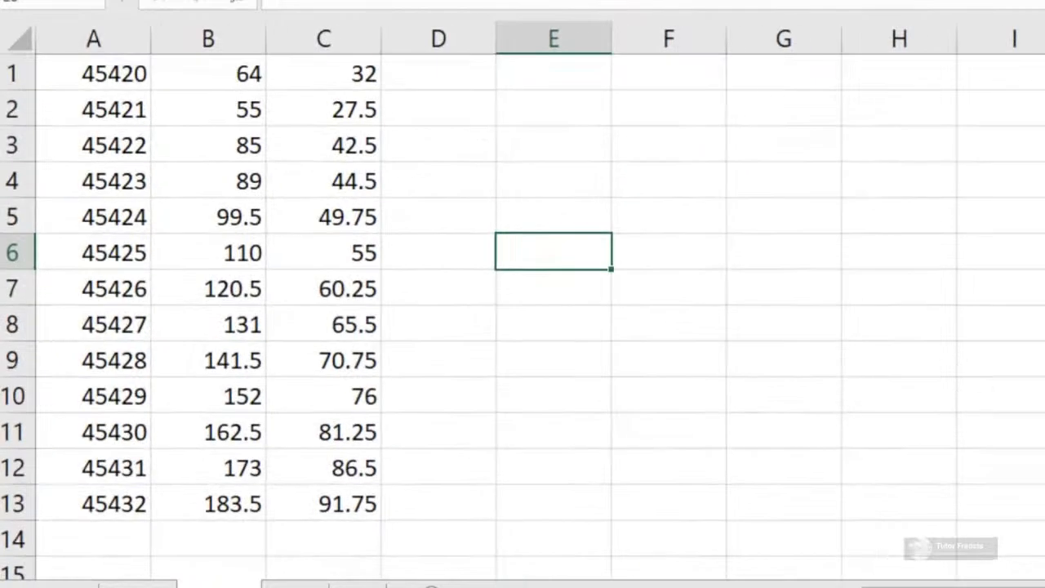
{"action": "left_click", "coordinate": [159, 76]}
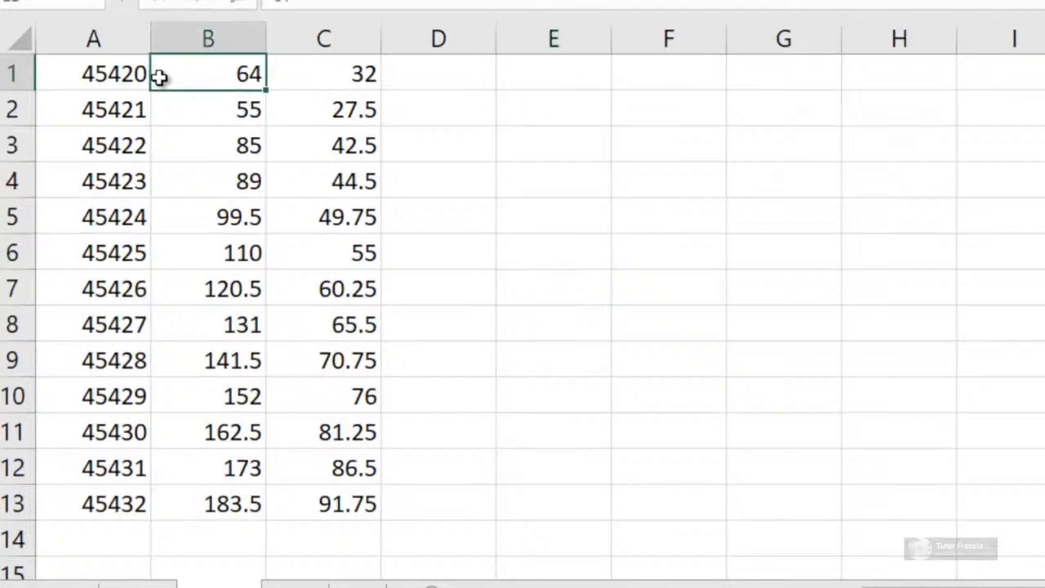
{"action": "left_click", "coordinate": [99, 82]}
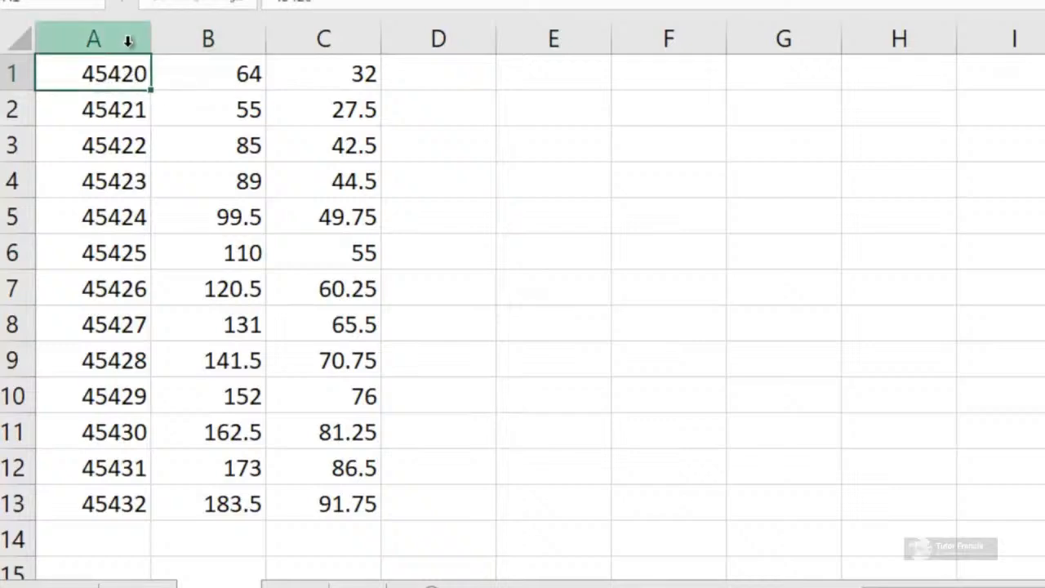
{"action": "left_click_drag", "start_coordinate": [147, 36], "coordinate": [279, 54]}
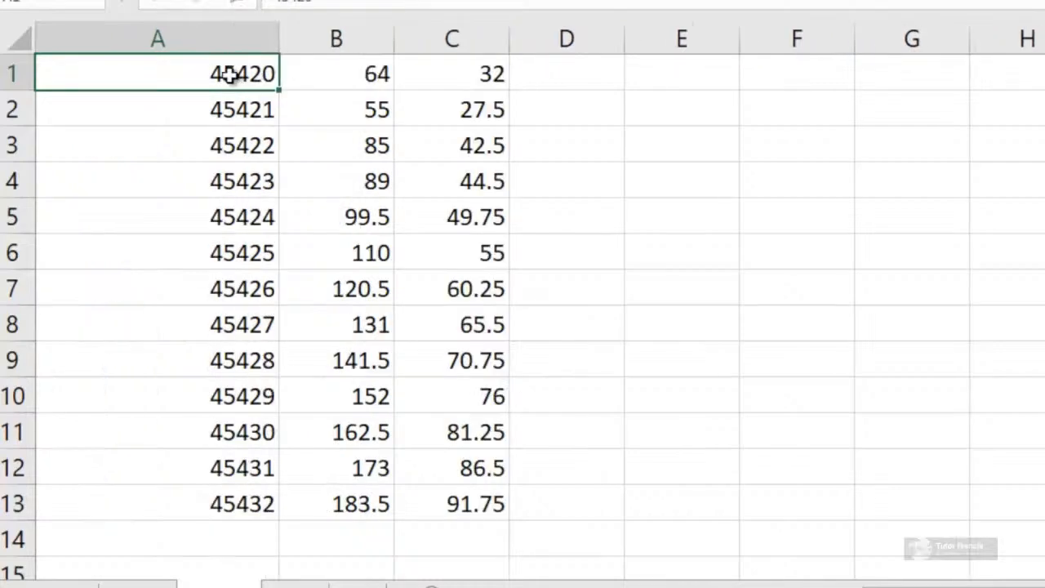
Delete the entire columns A to C holding the pasted values on the February sheet.
{"action": "left_click", "coordinate": [198, 110]}
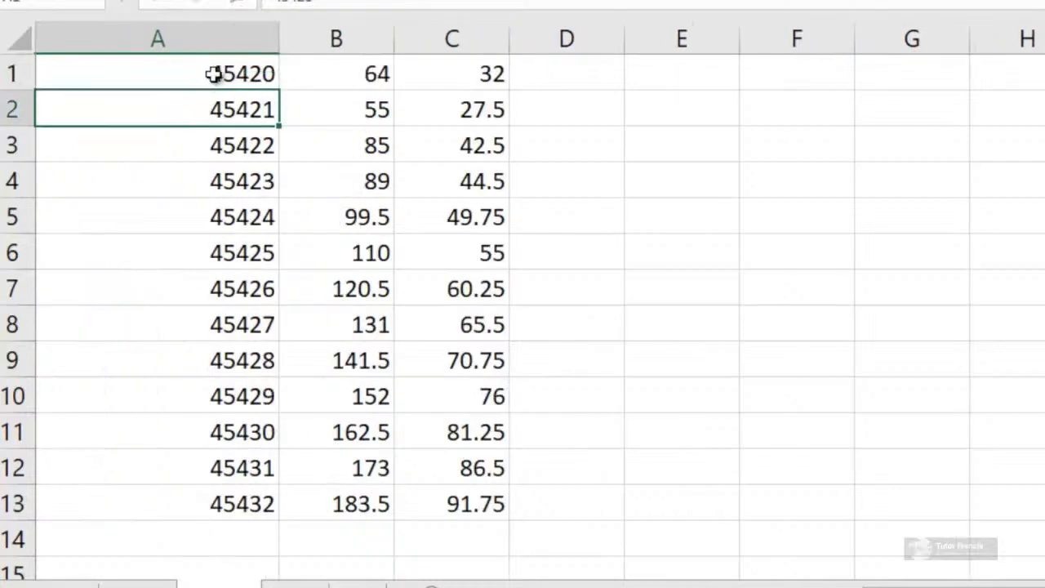
{"action": "left_click", "coordinate": [199, 40]}
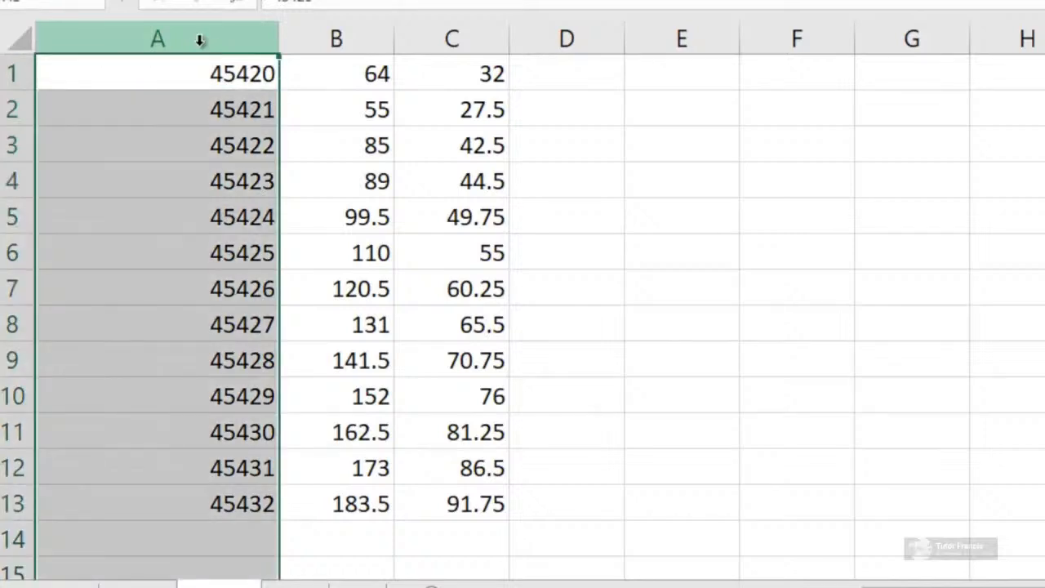
{"action": "left_click", "coordinate": [300, 187]}
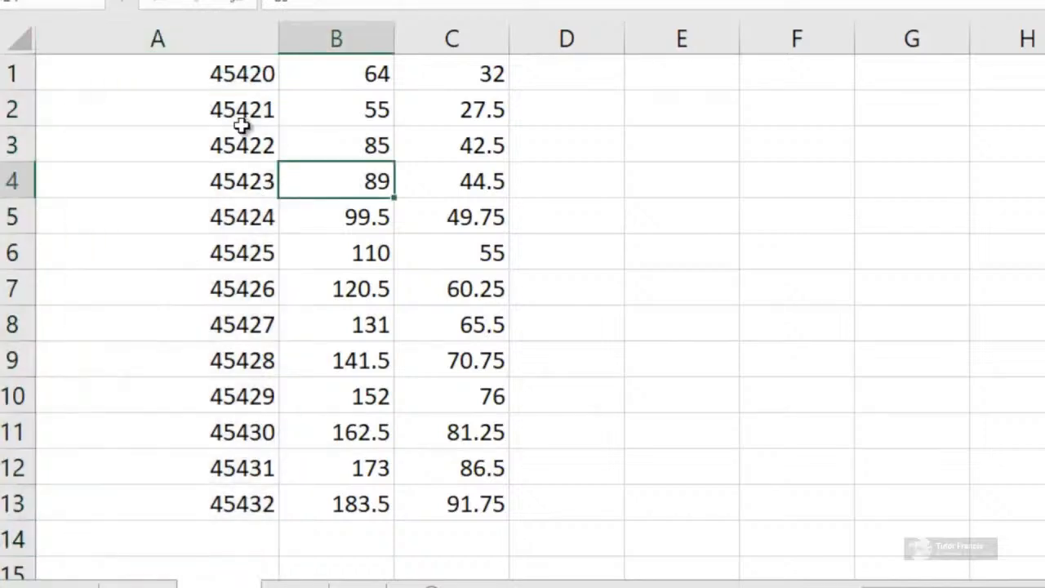
{"action": "left_click_drag", "start_coordinate": [205, 67], "coordinate": [210, 512]}
{"action": "right_click", "coordinate": [148, 335]}
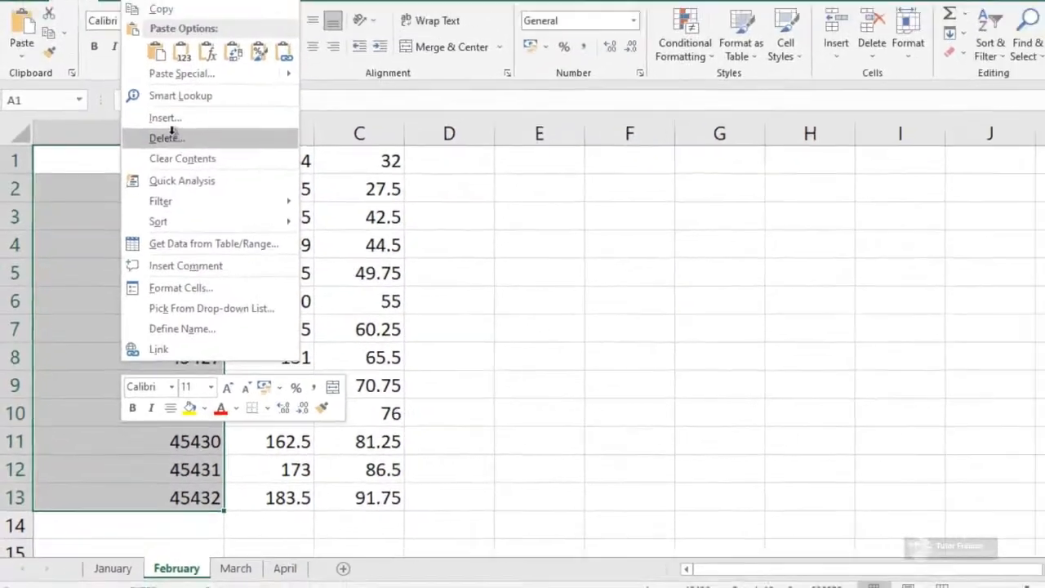
{"action": "left_click", "coordinate": [213, 45]}
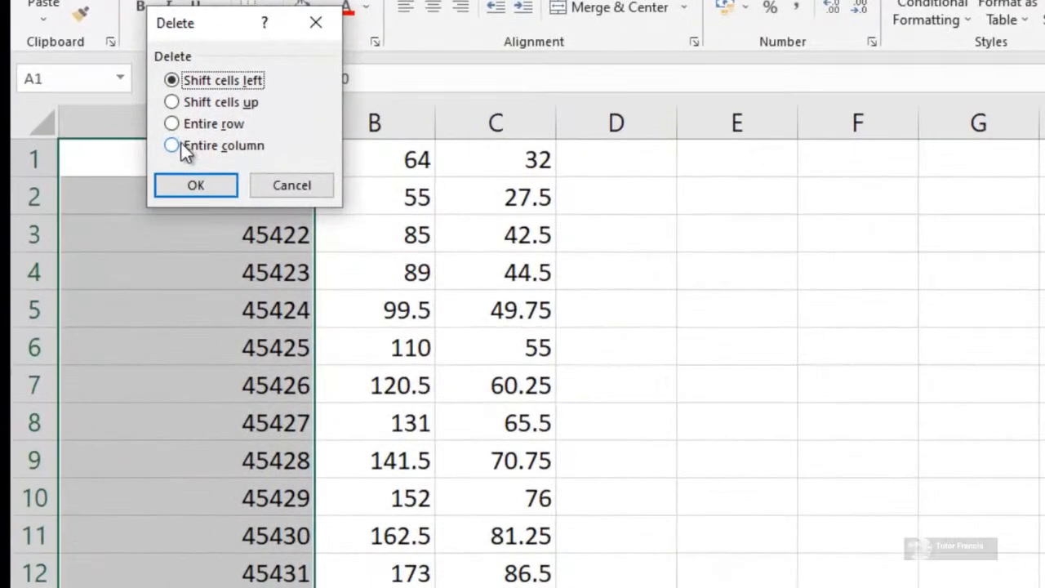
{"action": "left_click", "coordinate": [117, 188]}
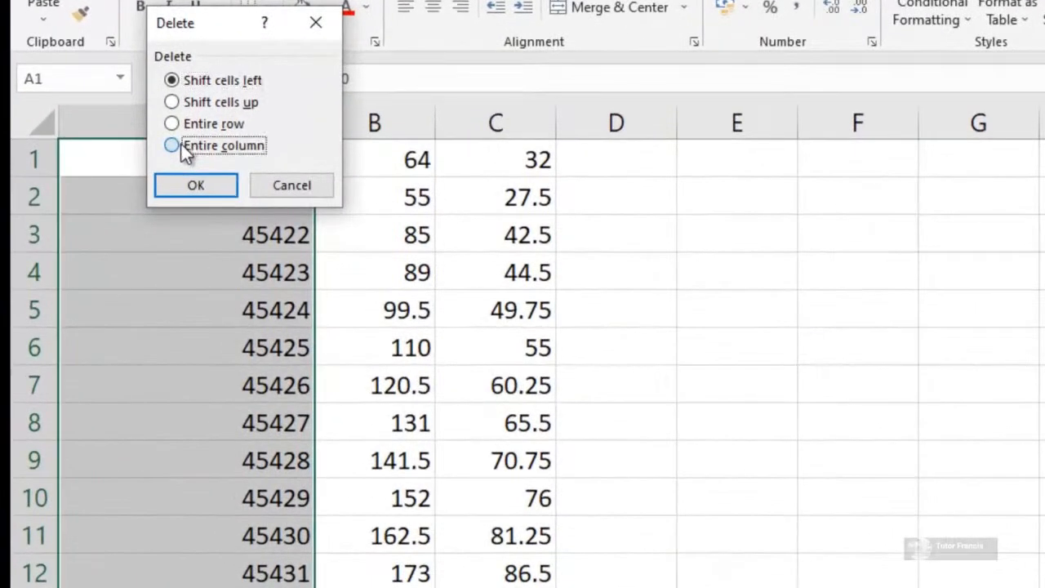
{"action": "left_click", "coordinate": [196, 186]}
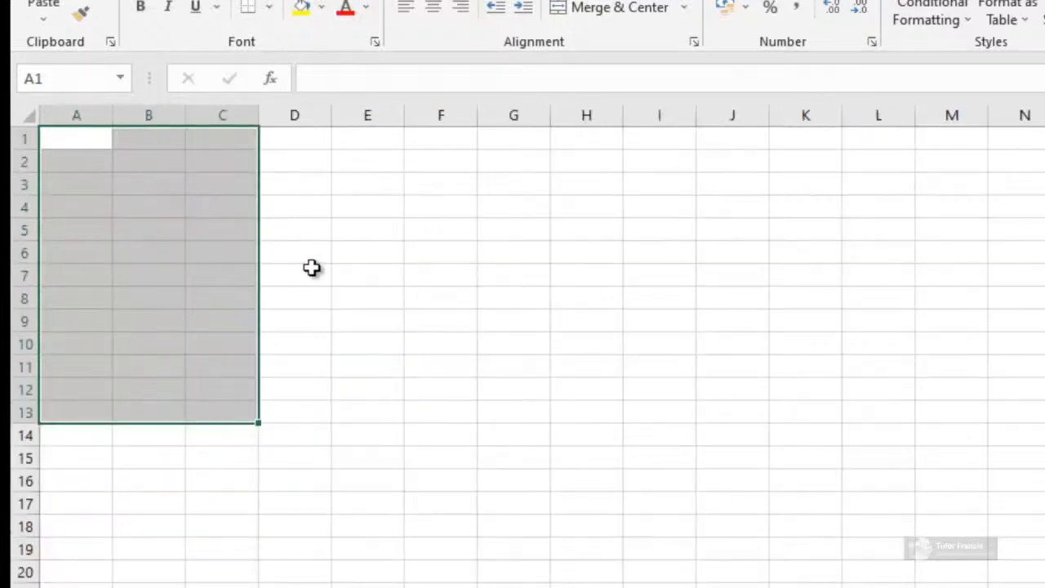
{"action": "left_click", "coordinate": [310, 269]}
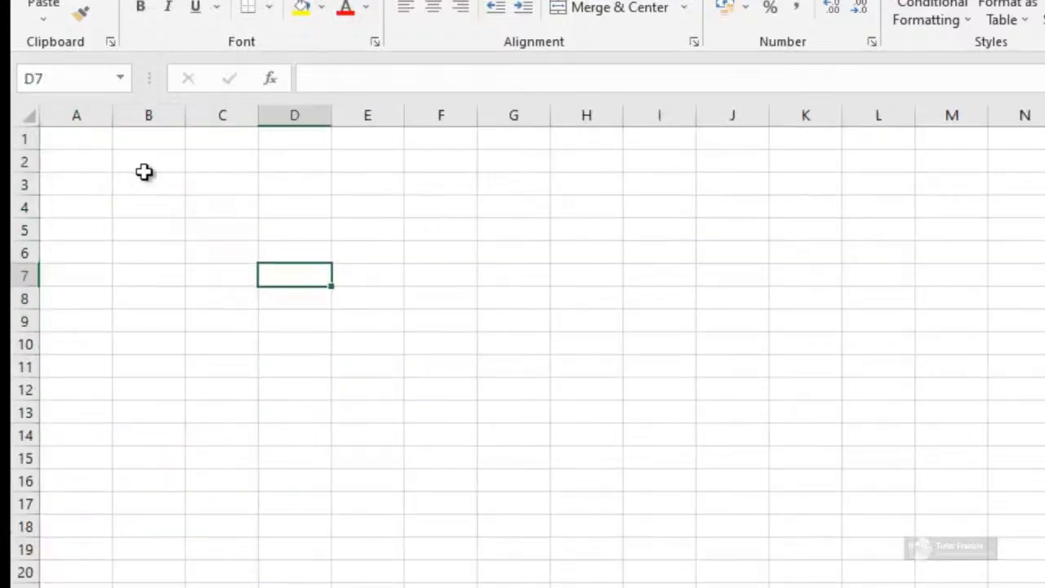
Paste the copied table with its Date, Sales and % of Total headers and original formatting at cell A1 of the February sheet.
{"action": "left_click", "coordinate": [60, 135]}
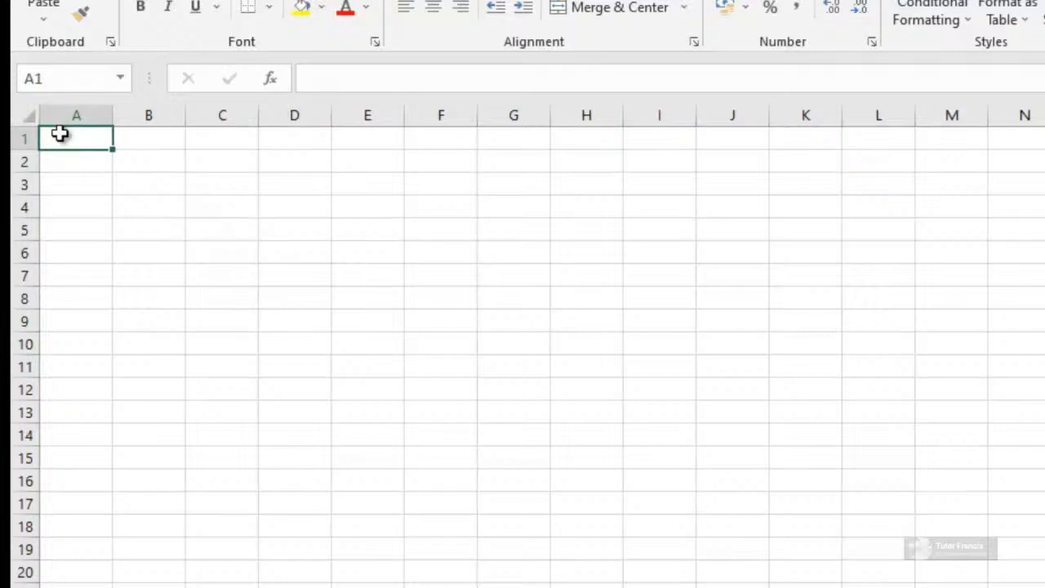
{"action": "right_click", "coordinate": [60, 135]}
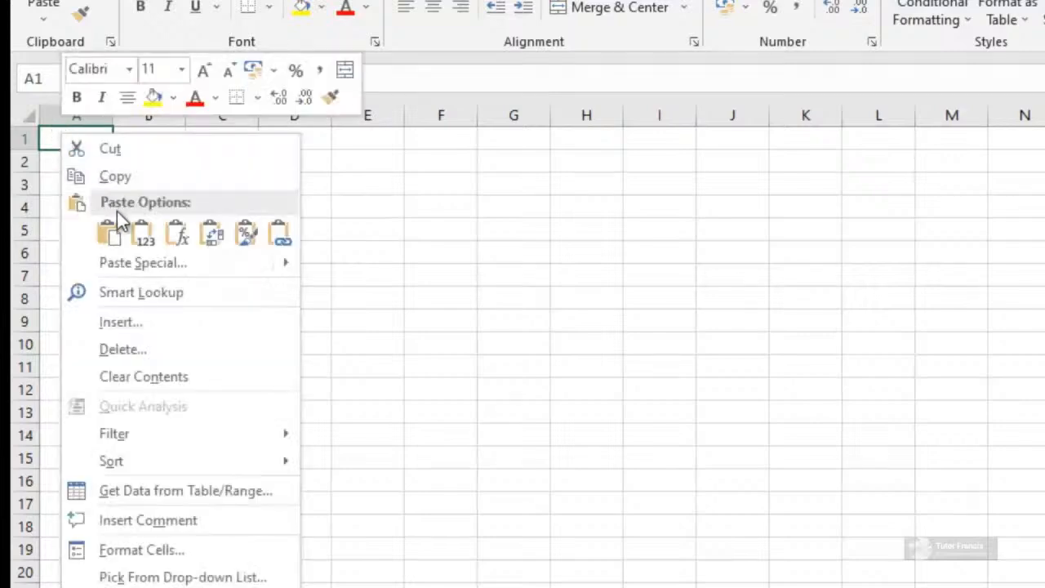
{"action": "left_click", "coordinate": [127, 241]}
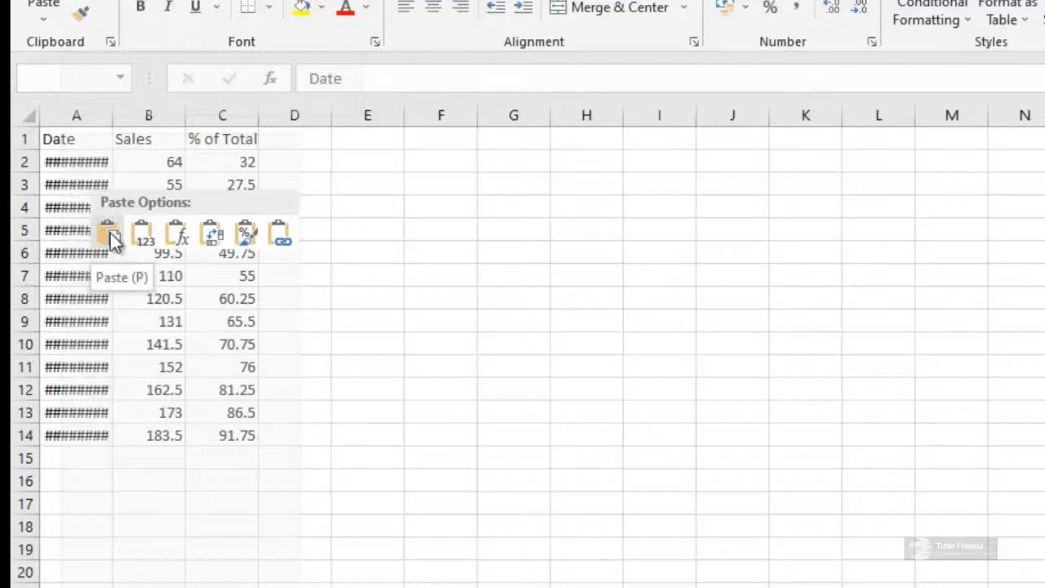
{"action": "left_click", "coordinate": [110, 233]}
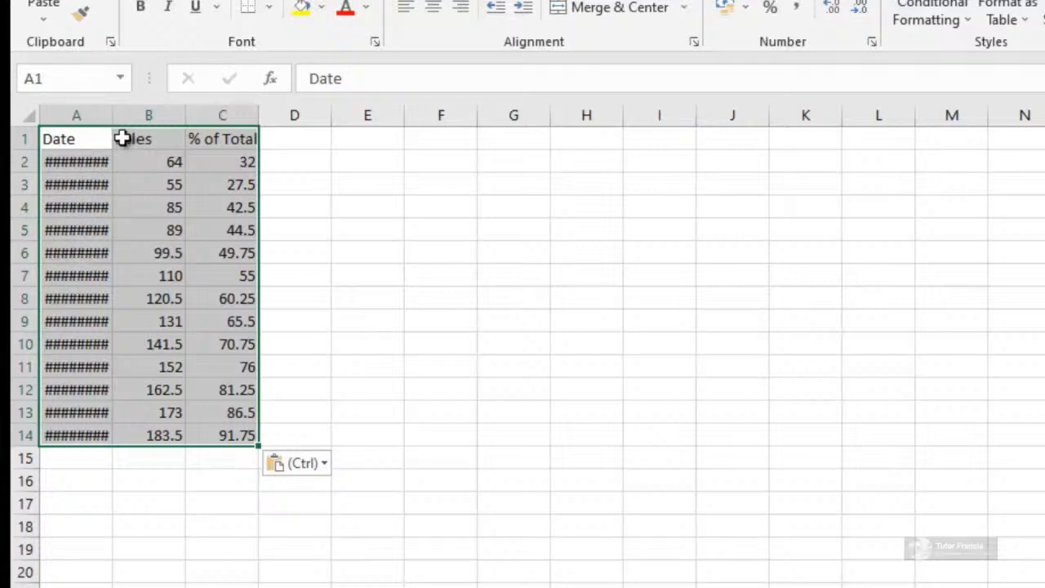
Widen column A of the February sheet to about two and a half times its width so the full dates fit.
{"action": "left_click_drag", "start_coordinate": [112, 115], "coordinate": [220, 121]}
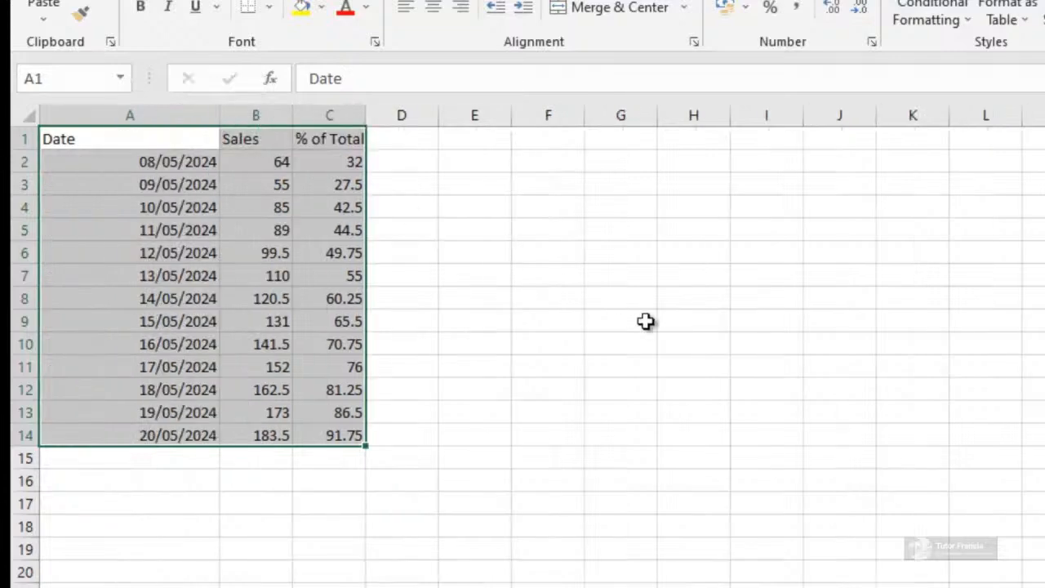
{"action": "scroll", "coordinate": [522, 343], "scroll_direction": "up", "scroll_amount": 5, "text": "ctrl"}
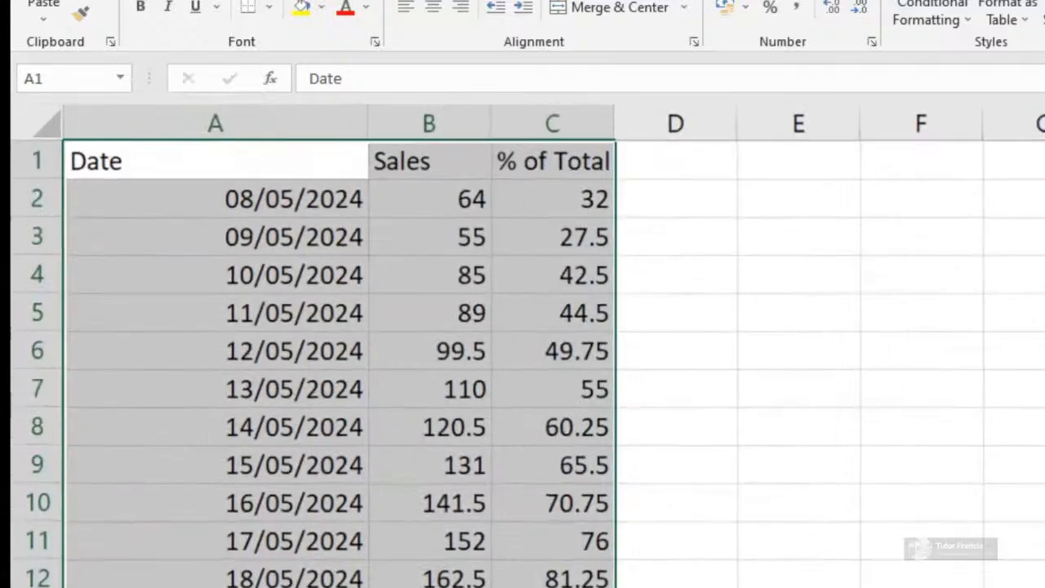
{"action": "left_click", "coordinate": [796, 450]}
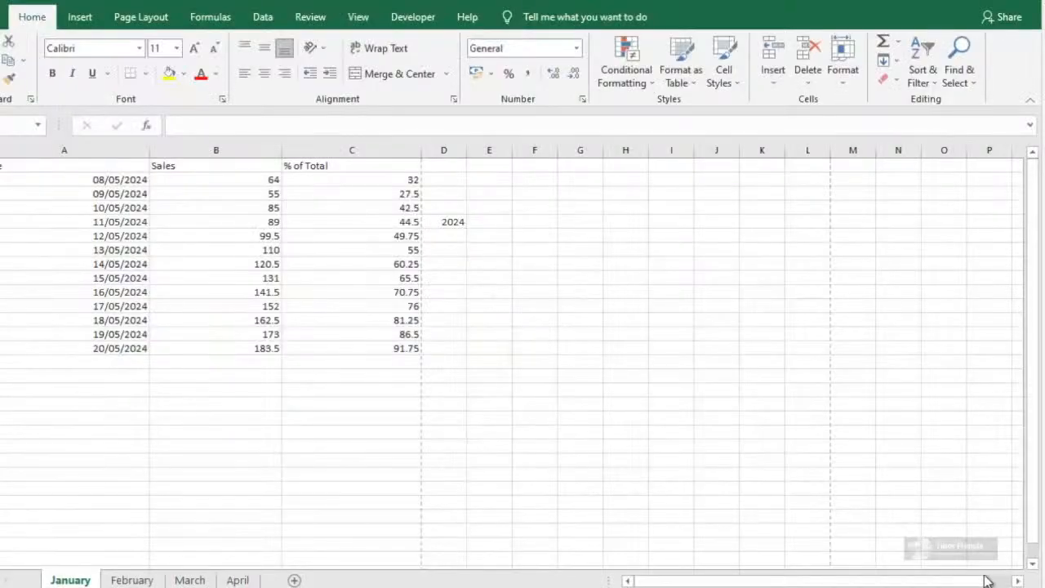
{"action": "left_click_drag", "start_coordinate": [941, 587], "coordinate": [957, 587]}
{"action": "left_click_drag", "start_coordinate": [850, 585], "coordinate": [733, 583]}
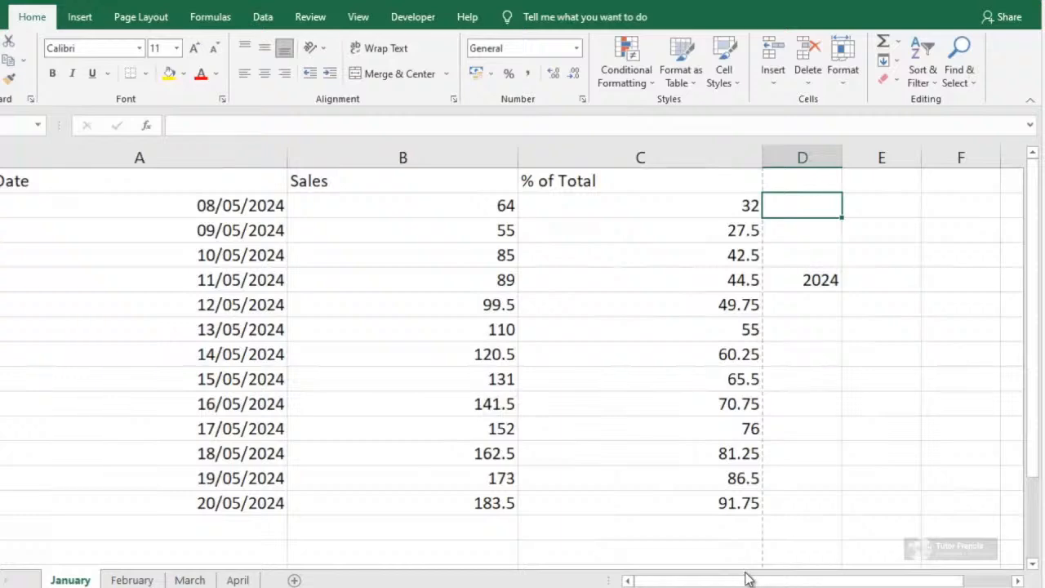
{"action": "left_click_drag", "start_coordinate": [735, 583], "coordinate": [768, 583]}
{"action": "mouse_move", "coordinate": [691, 583]}
{"action": "left_mouse_down"}
{"action": "mouse_move", "coordinate": [819, 585]}
{"action": "mouse_move", "coordinate": [711, 585]}
{"action": "left_mouse_up"}
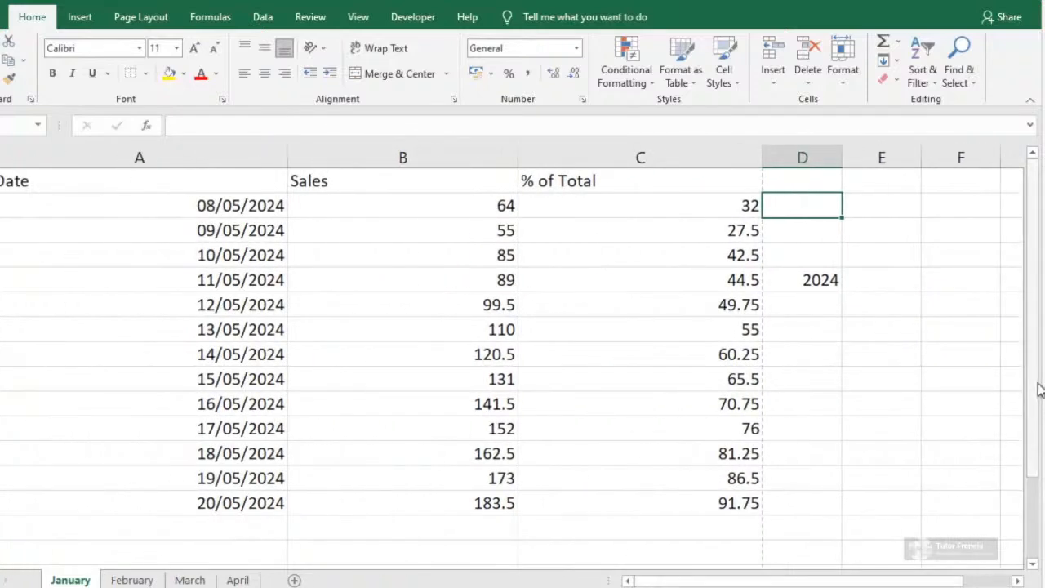
{"action": "left_click_drag", "start_coordinate": [1040, 394], "coordinate": [1021, 333]}
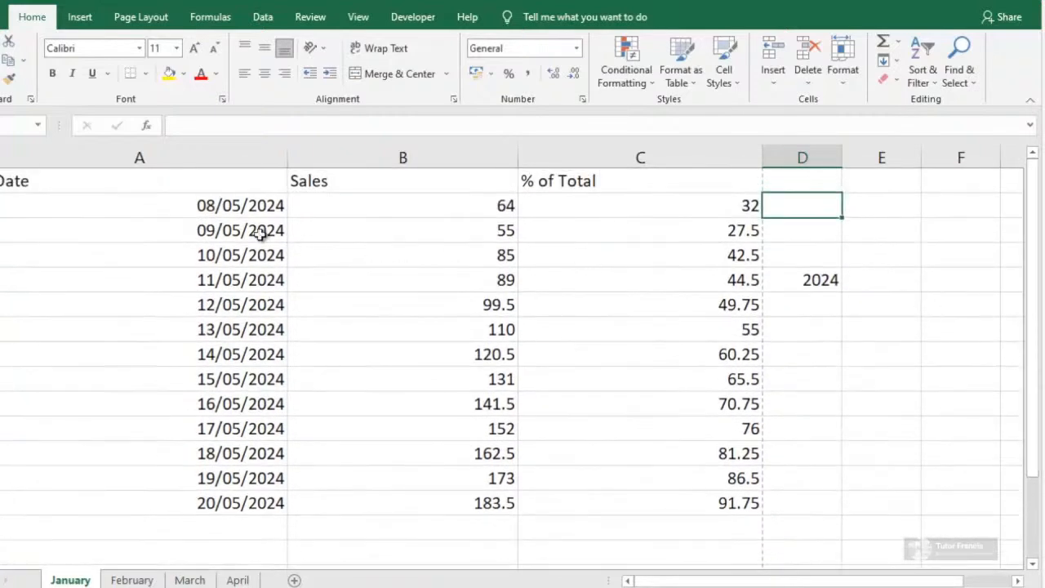
Apply the Good cell style to the Date header in A1 of the January sheet.
{"action": "left_click", "coordinate": [144, 190]}
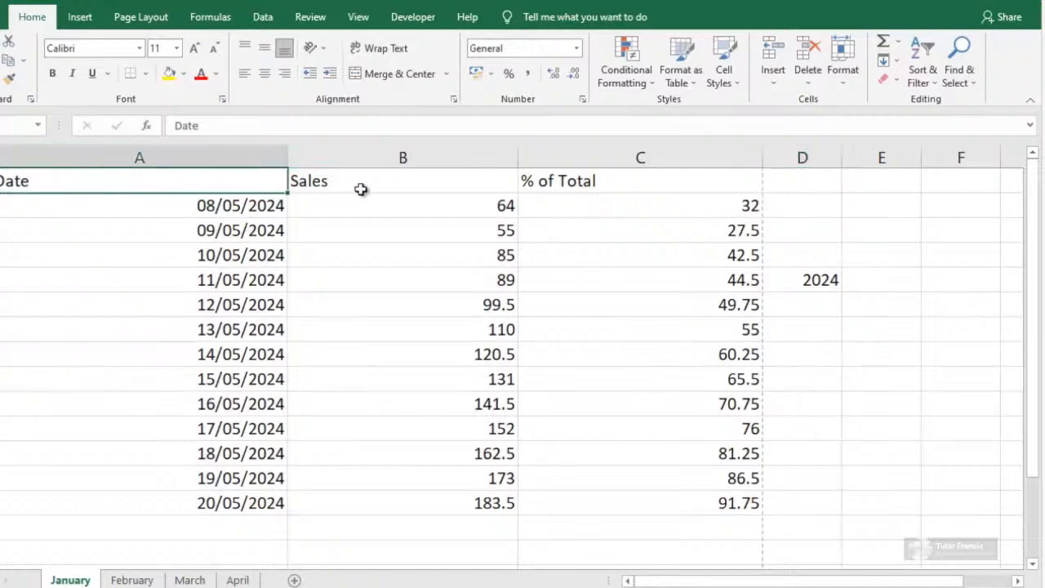
{"action": "left_click", "coordinate": [385, 186]}
{"action": "left_click", "coordinate": [91, 181]}
{"action": "left_click", "coordinate": [737, 78]}
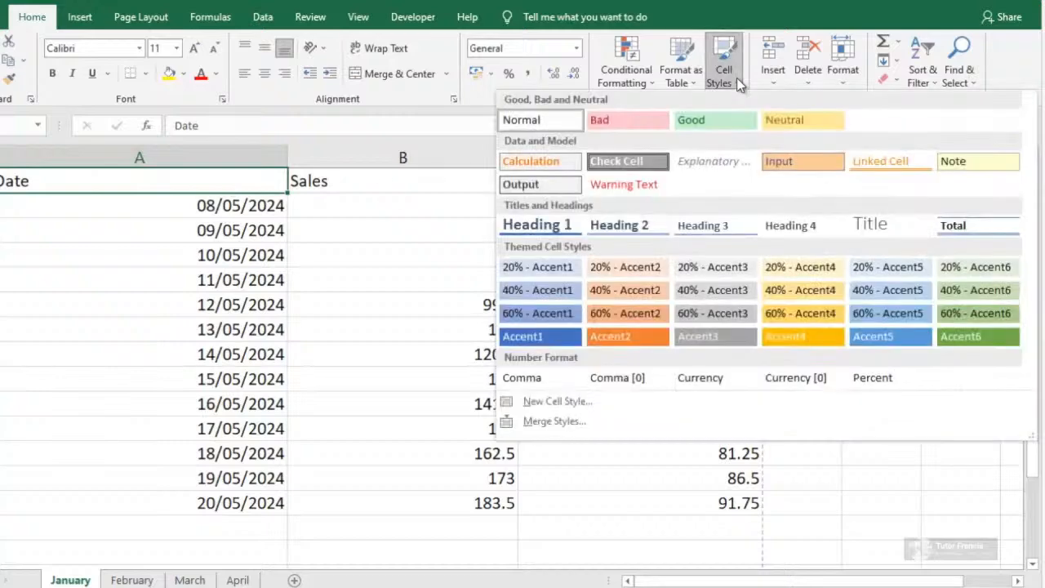
{"action": "left_click", "coordinate": [709, 121]}
Apply the Bad cell style to the Sales header in B1.
{"action": "left_click", "coordinate": [406, 179]}
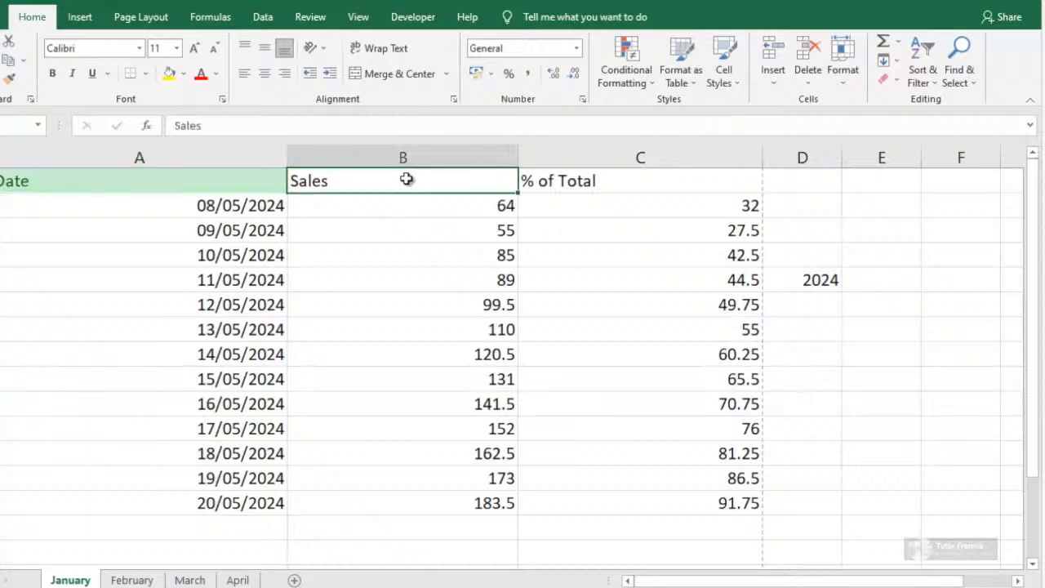
{"action": "left_click", "coordinate": [722, 84]}
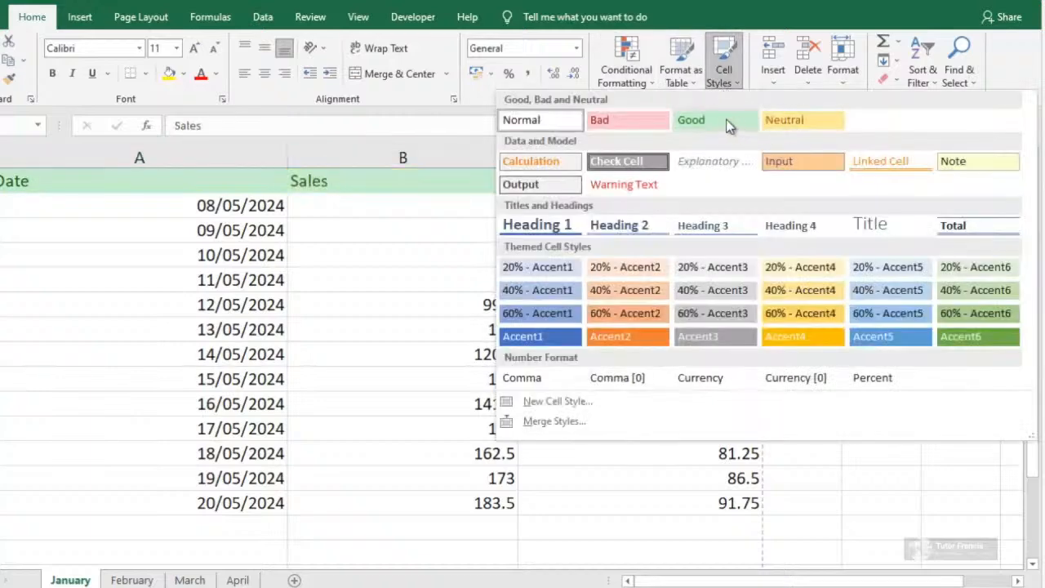
{"action": "left_click", "coordinate": [652, 121]}
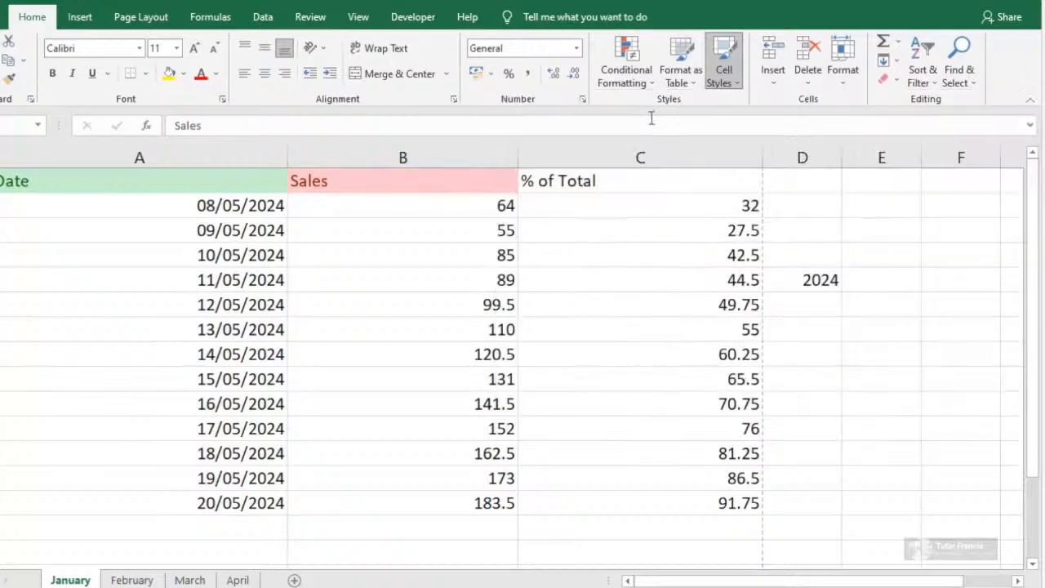
Apply the Calculation cell style to the % of Total header in C1.
{"action": "left_click", "coordinate": [619, 185]}
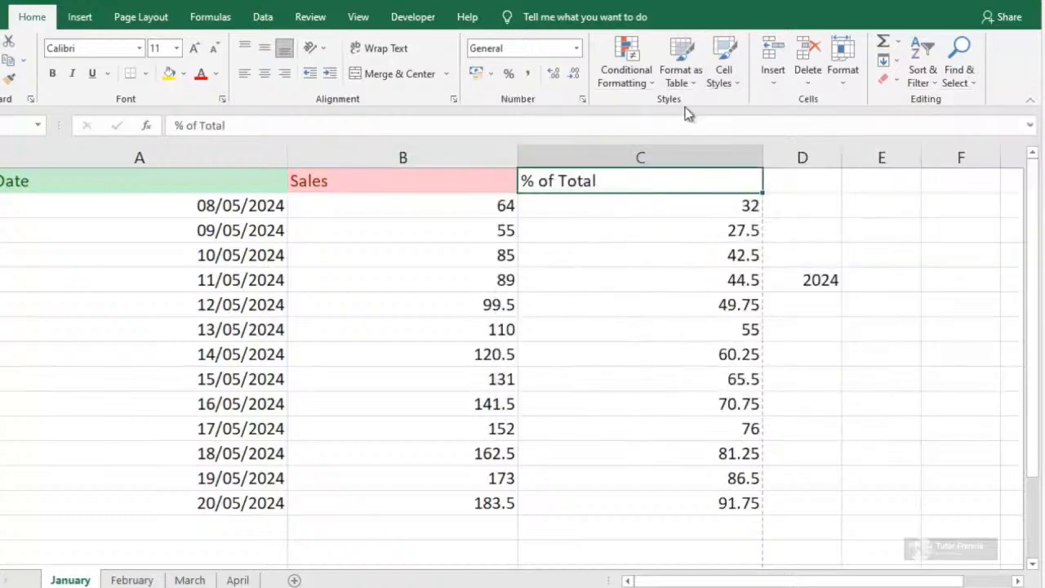
{"action": "left_click", "coordinate": [732, 81]}
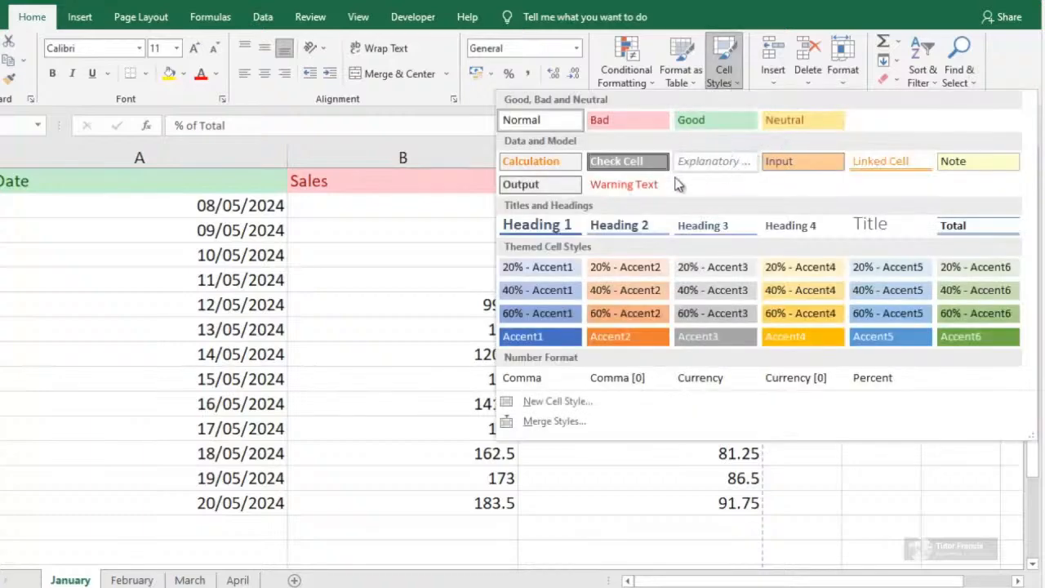
{"action": "left_click", "coordinate": [547, 162]}
{"action": "left_click", "coordinate": [629, 318]}
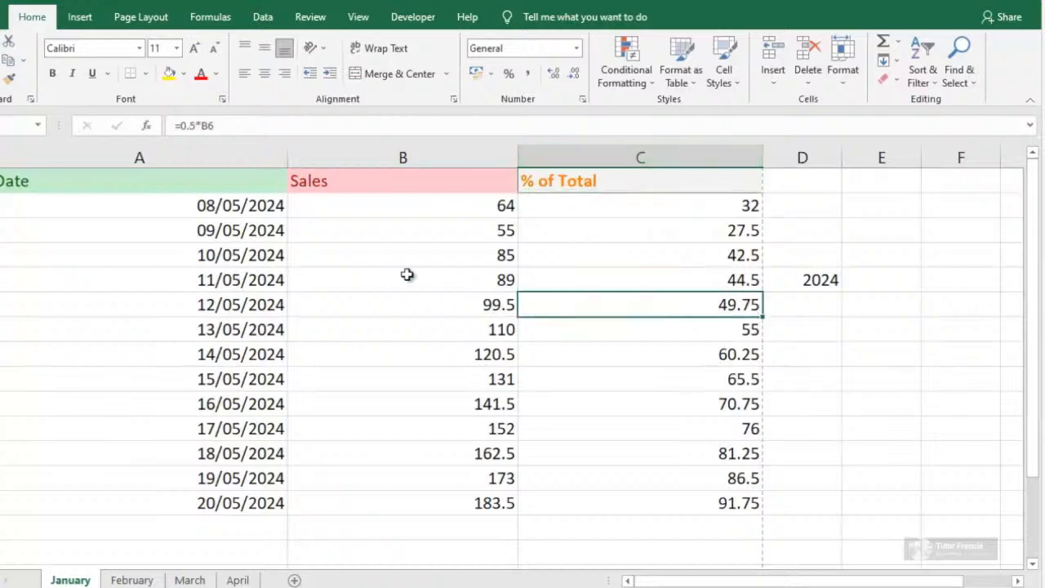
Make the Date header in A1 bold and center it horizontally in its cell.
{"action": "left_click", "coordinate": [175, 251]}
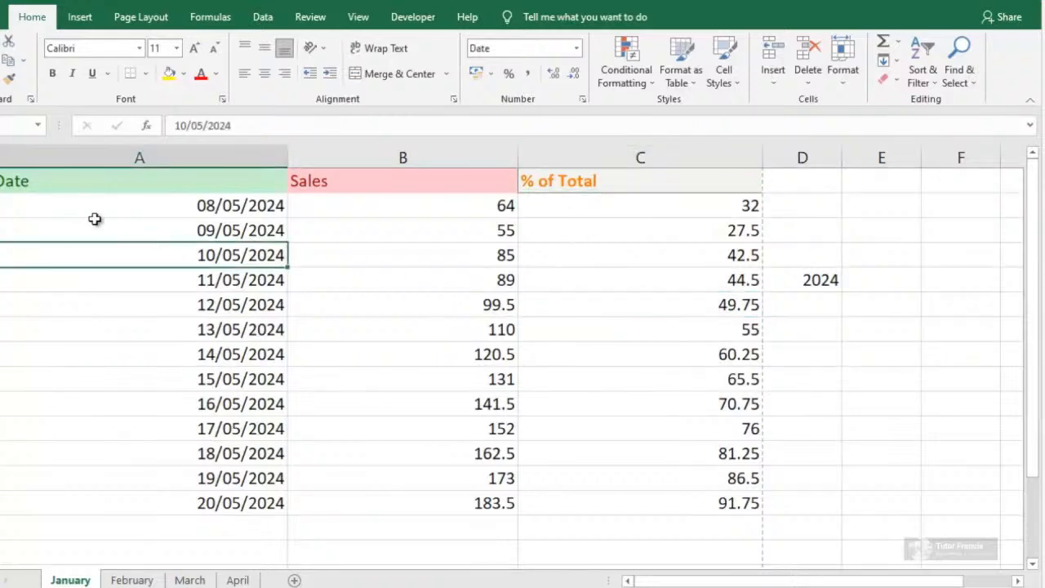
{"action": "left_click", "coordinate": [95, 214]}
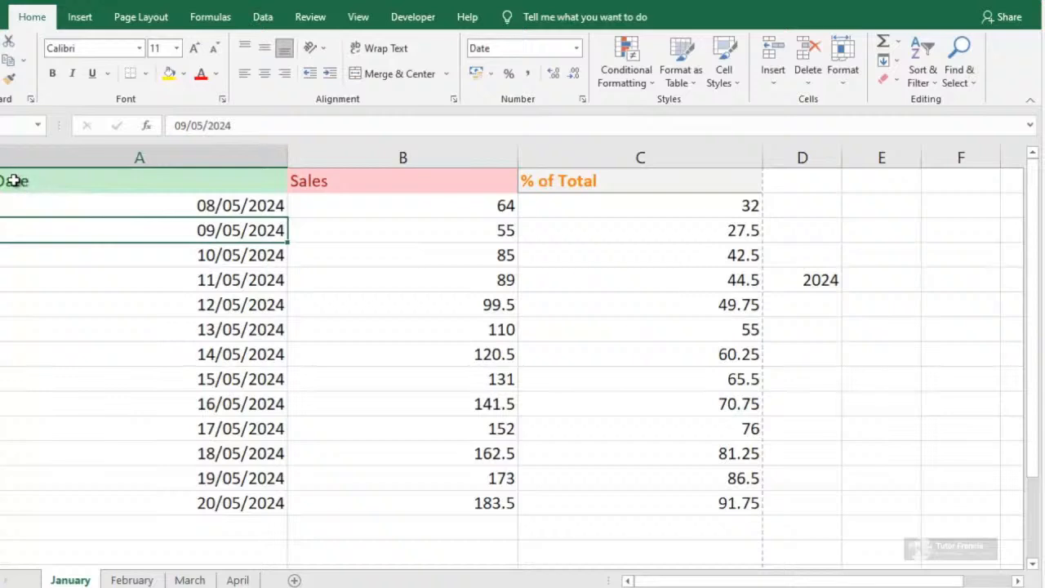
{"action": "left_click", "coordinate": [14, 180]}
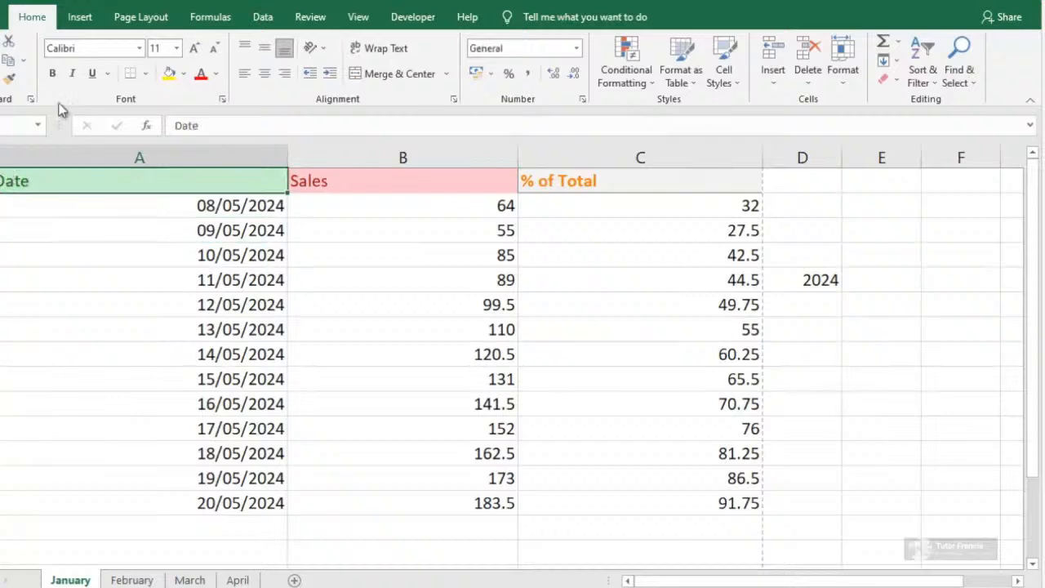
{"action": "left_click", "coordinate": [52, 74]}
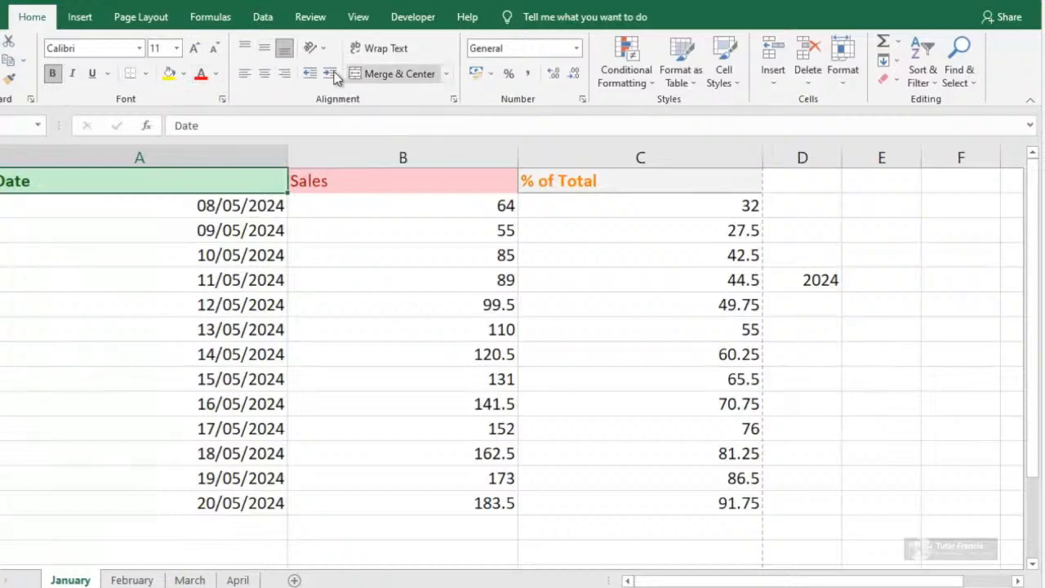
{"action": "left_click", "coordinate": [309, 75]}
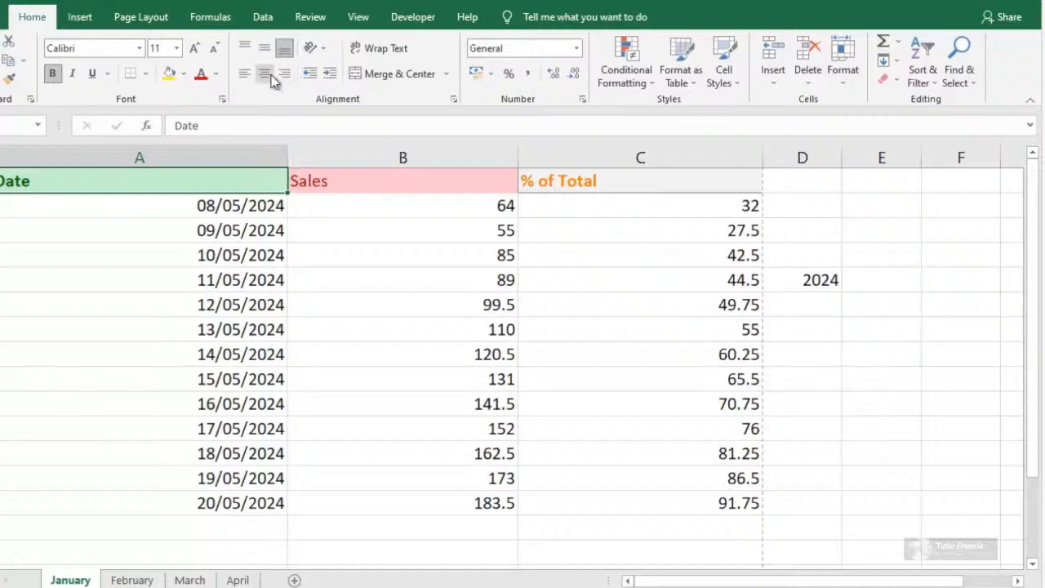
{"action": "left_click", "coordinate": [272, 75]}
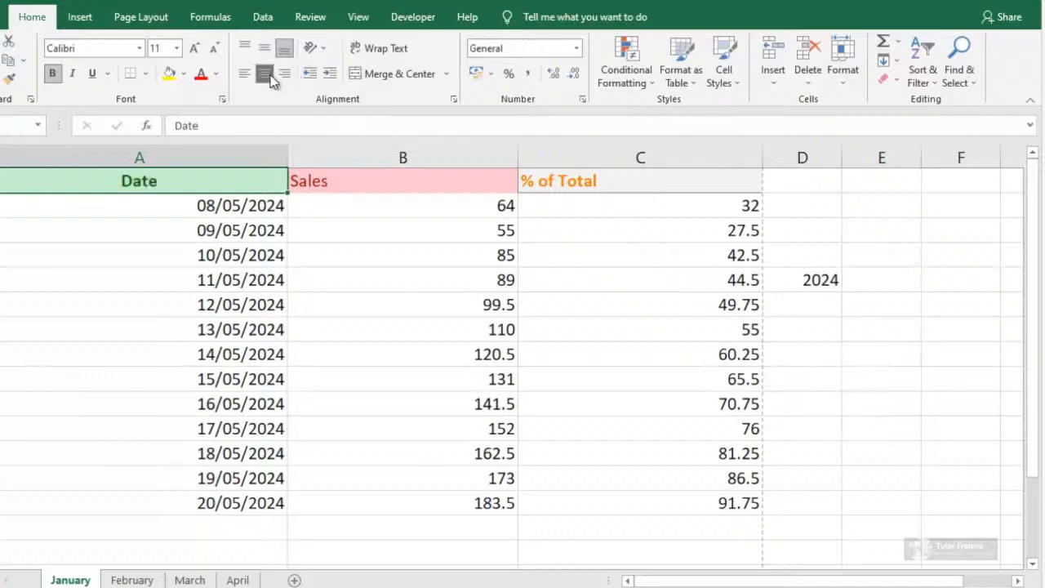
Center the Sales header in B1 and the % of Total header in C1 horizontally in their cells.
{"action": "left_click", "coordinate": [362, 184]}
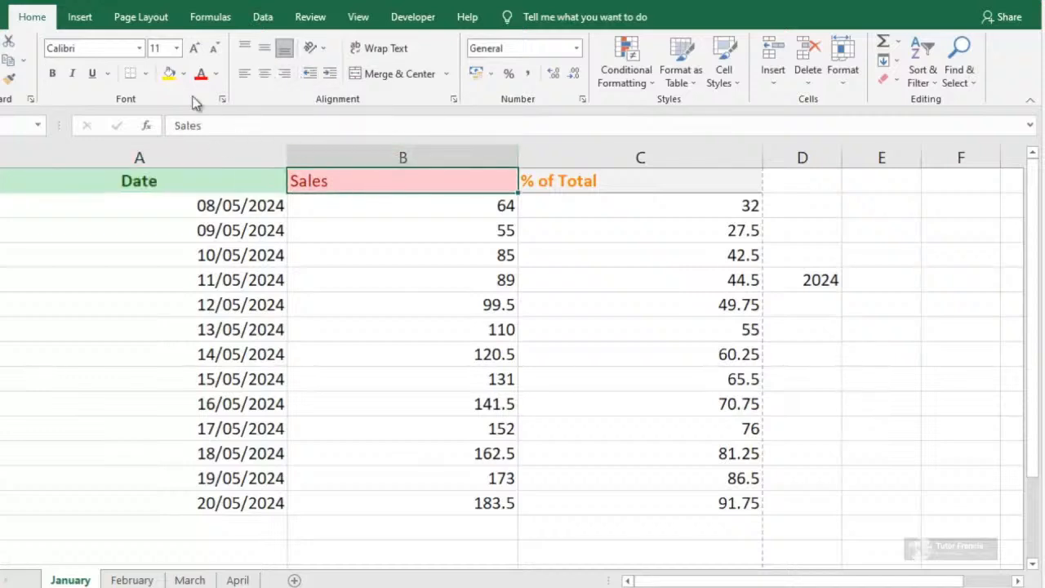
{"action": "left_click", "coordinate": [265, 75]}
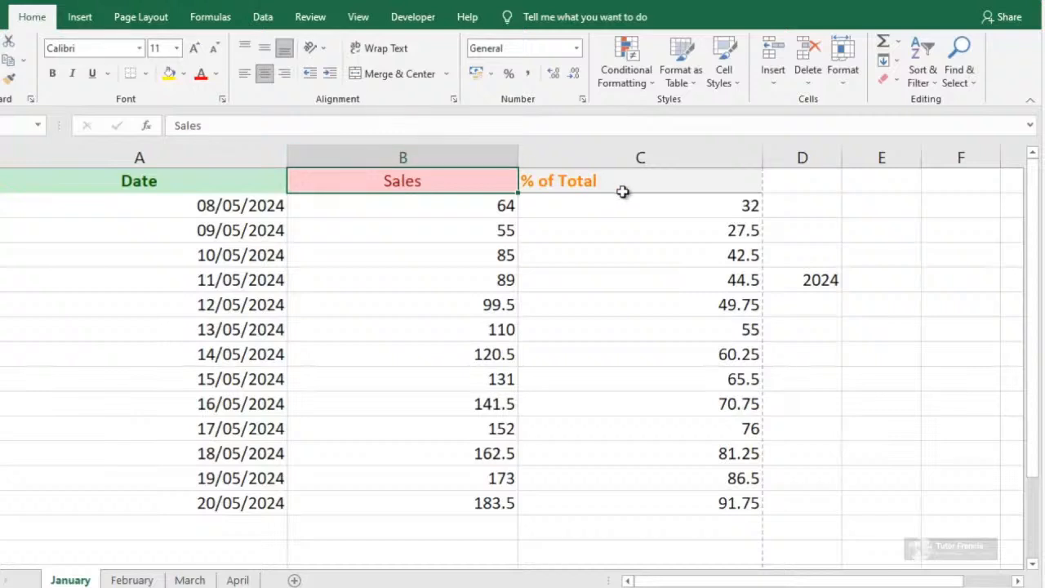
{"action": "left_click", "coordinate": [591, 181]}
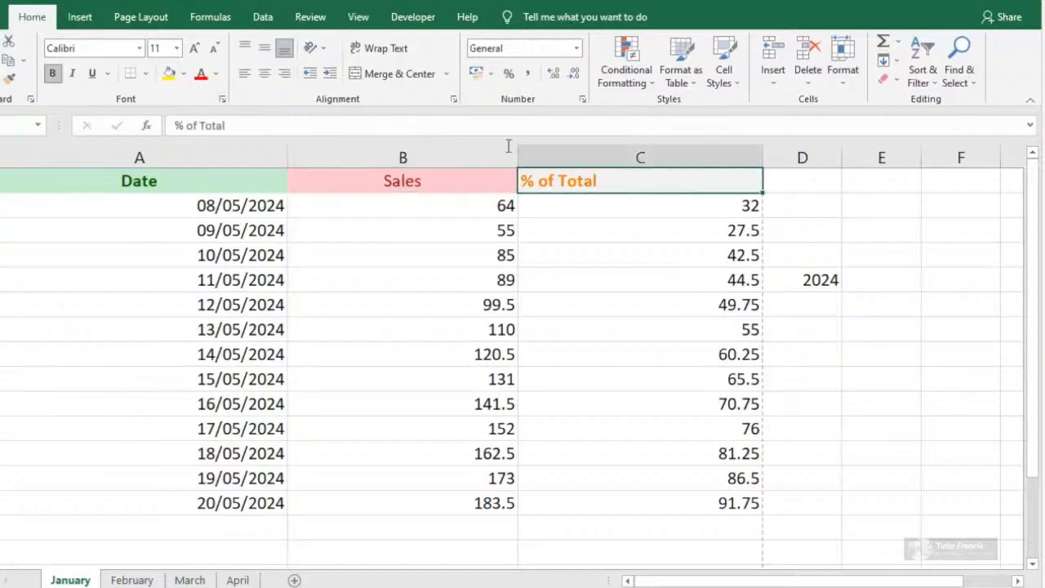
{"action": "left_click", "coordinate": [265, 75]}
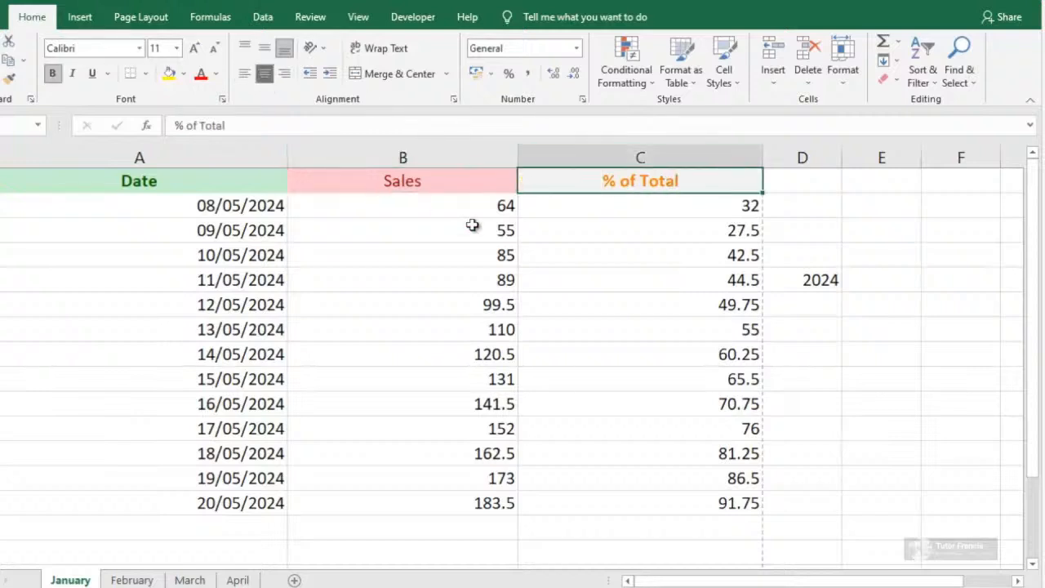
Format the % of Total values in C2:C14 as Percentage with 1 decimal place.
{"action": "left_click", "coordinate": [681, 210]}
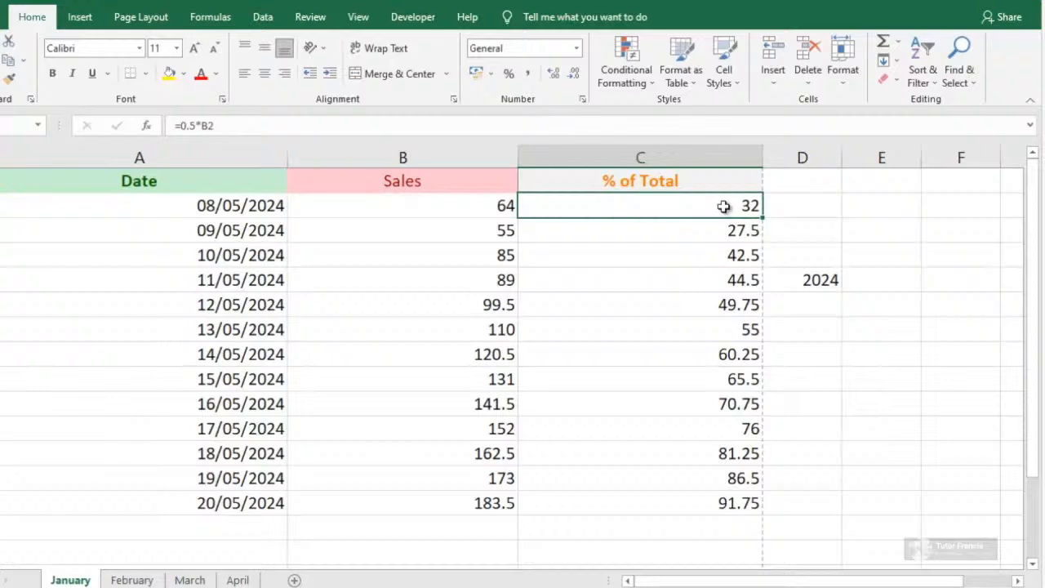
{"action": "left_click_drag", "start_coordinate": [723, 207], "coordinate": [703, 498]}
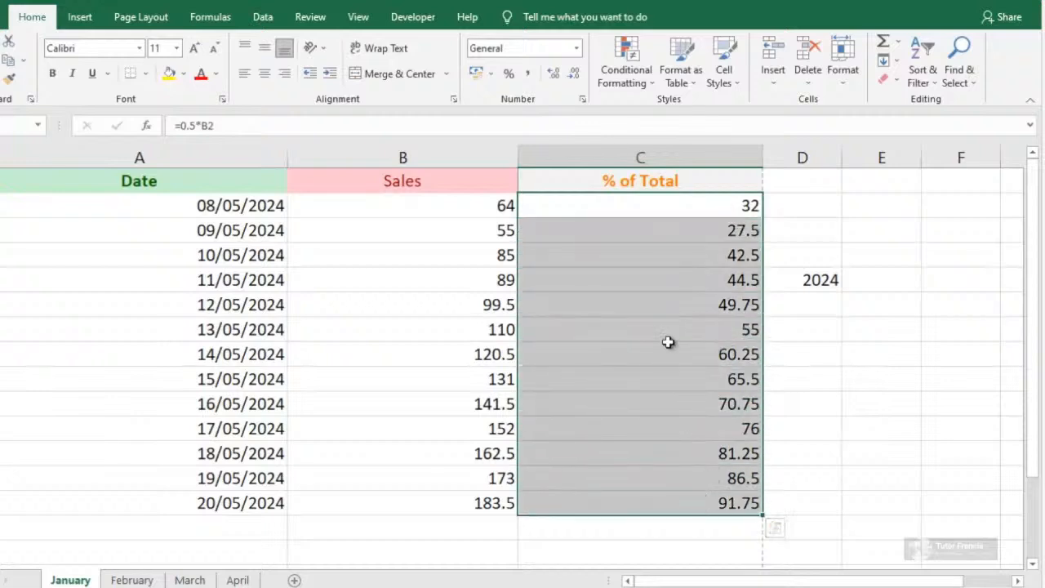
{"action": "right_click", "coordinate": [672, 349]}
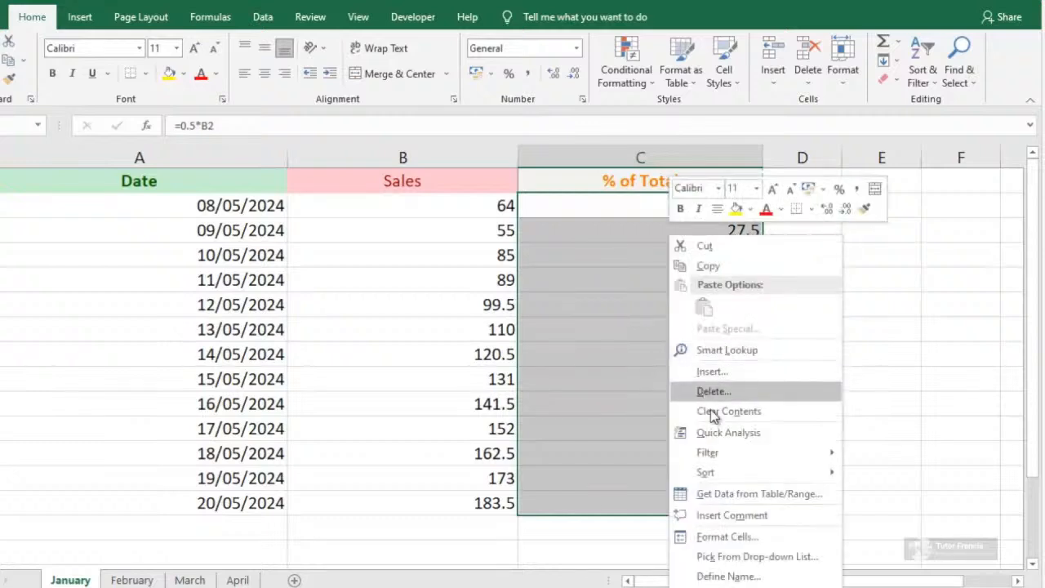
{"action": "left_click", "coordinate": [735, 535]}
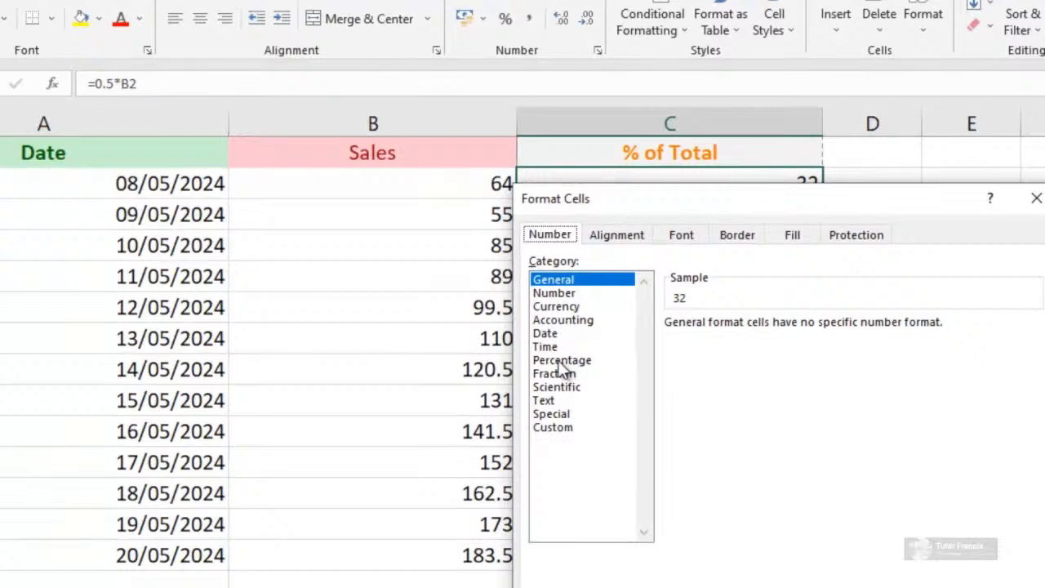
{"action": "left_click", "coordinate": [555, 294]}
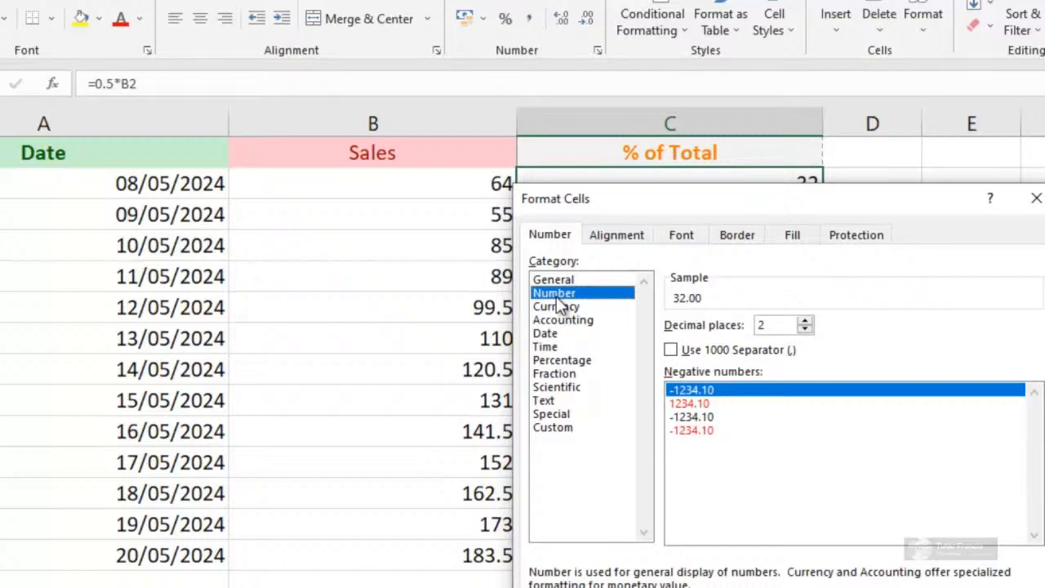
{"action": "left_click", "coordinate": [565, 361]}
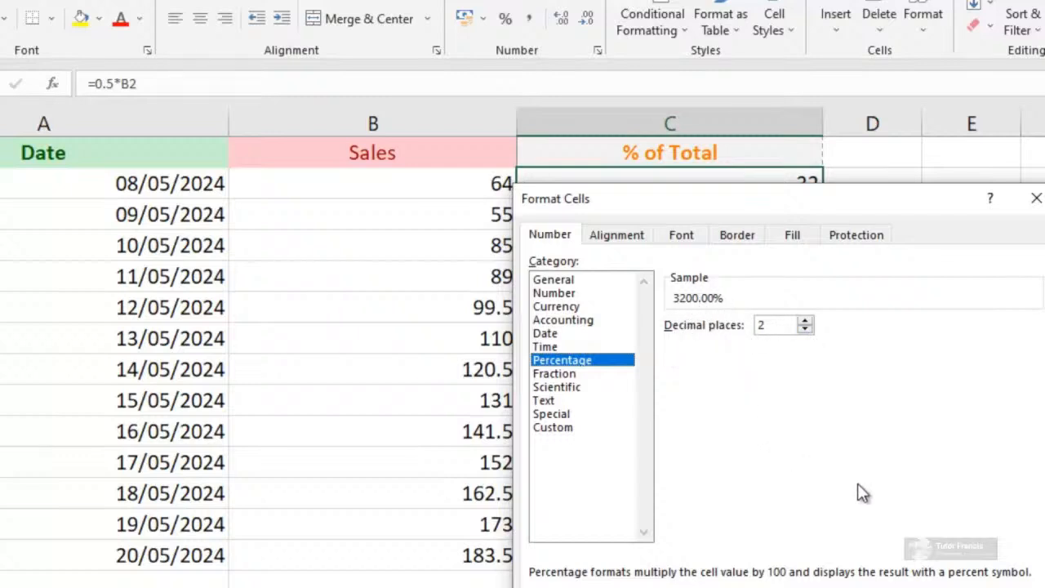
{"action": "left_click", "coordinate": [806, 329]}
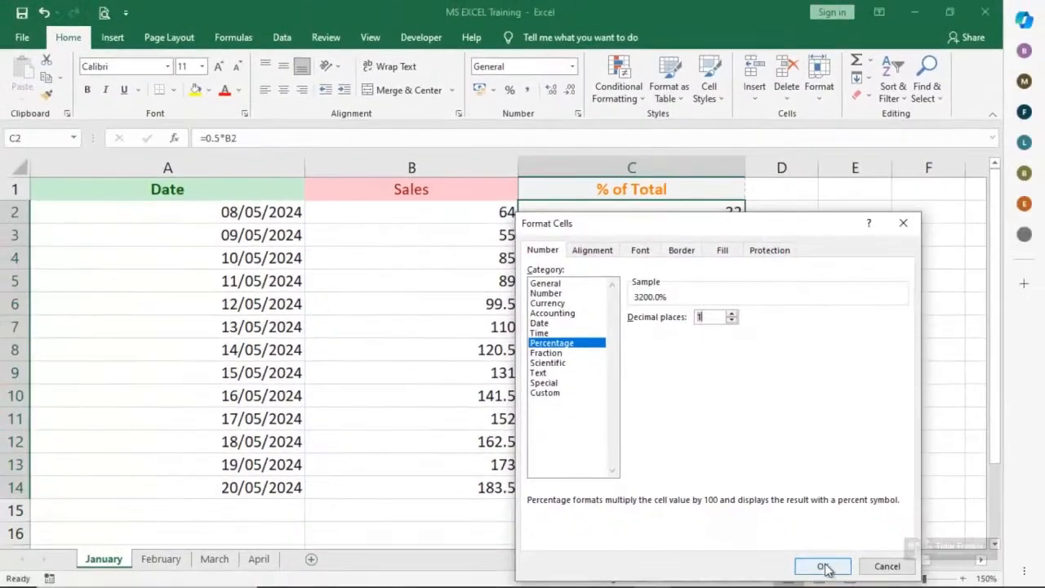
{"action": "left_click", "coordinate": [825, 568]}
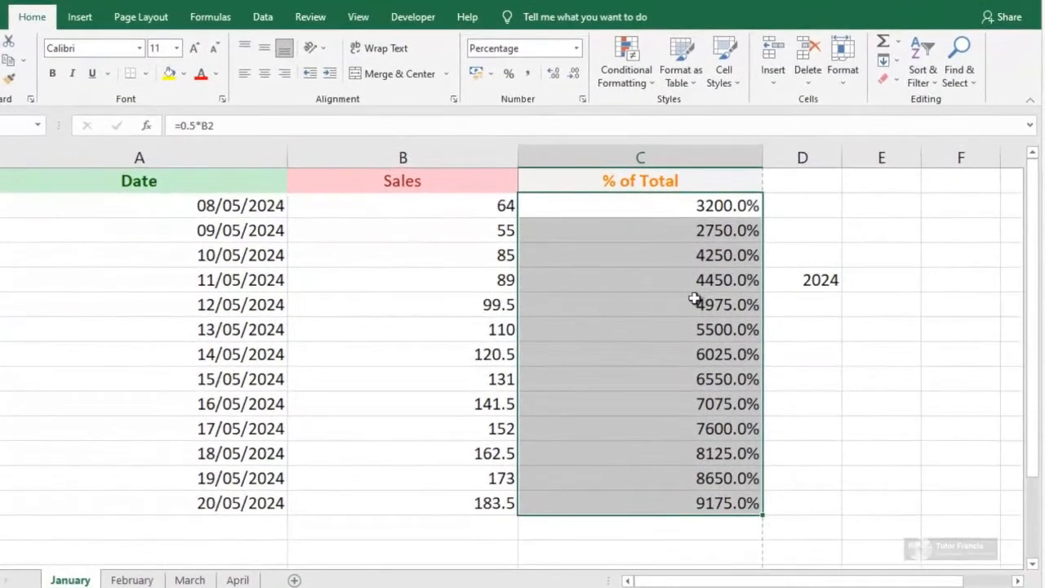
{"action": "left_click", "coordinate": [694, 299]}
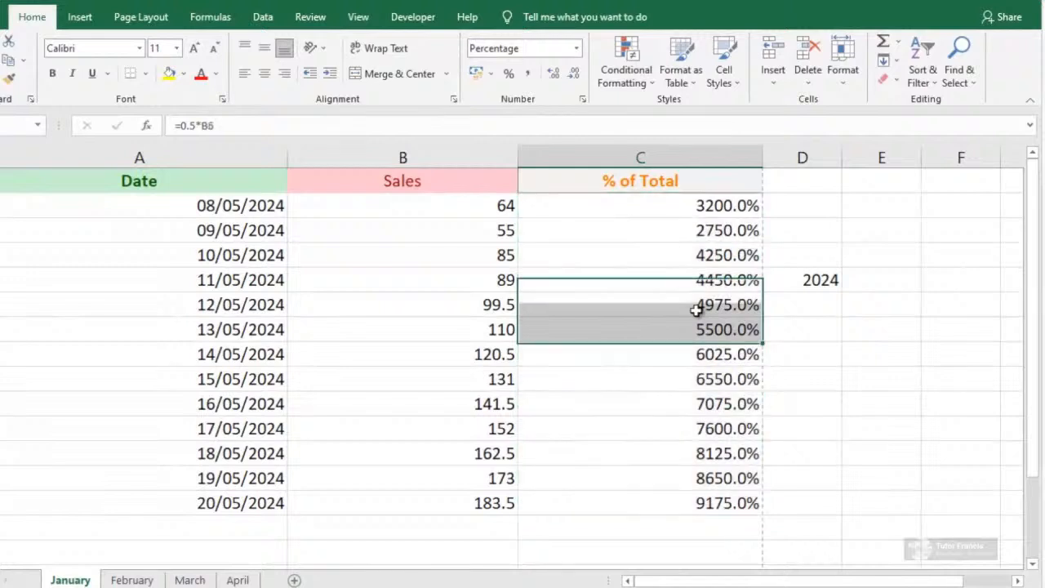
{"action": "left_click", "coordinate": [642, 203]}
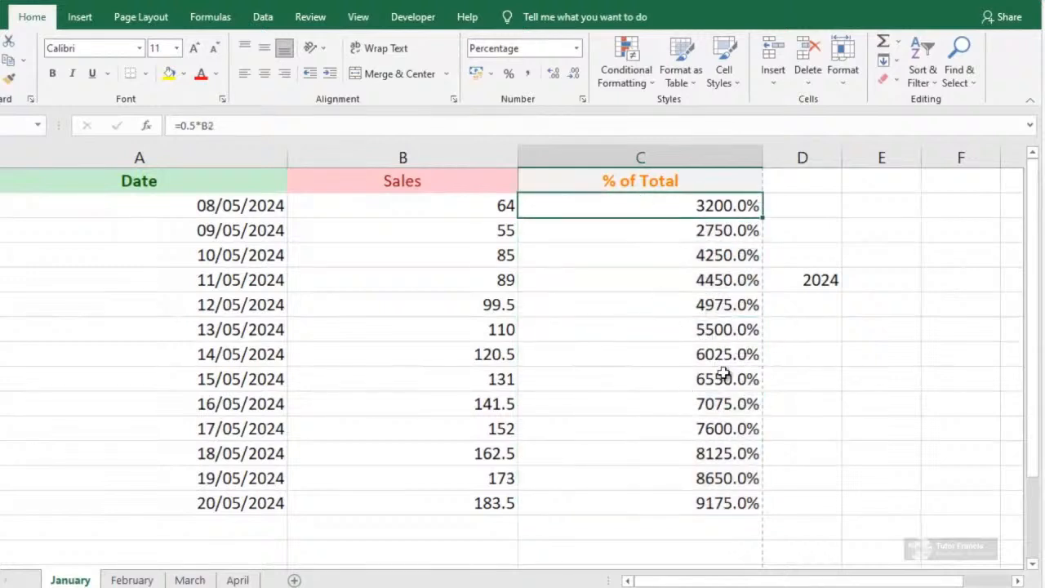
{"action": "left_click", "coordinate": [418, 240]}
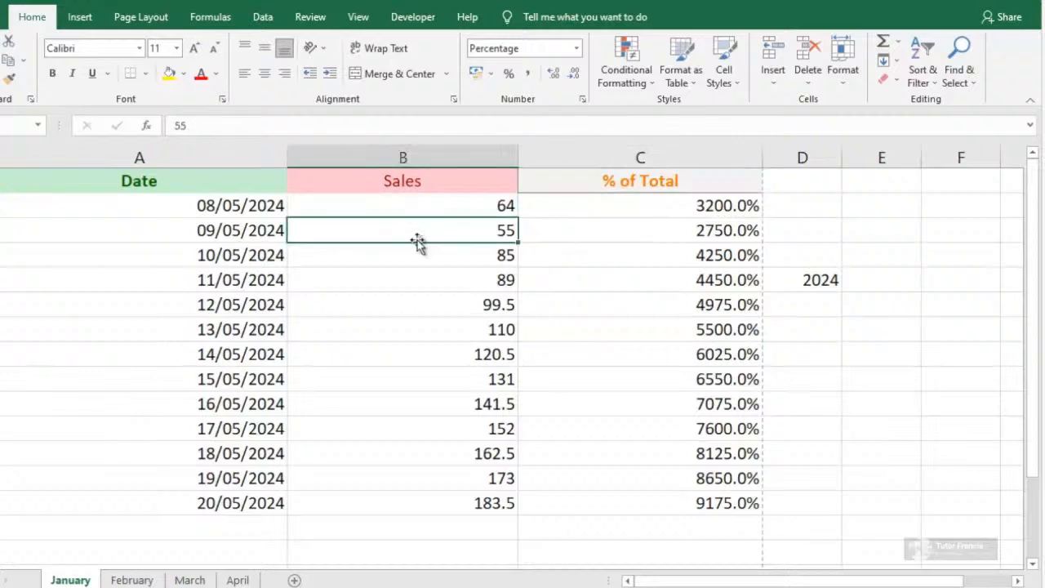
{"action": "left_click", "coordinate": [599, 376]}
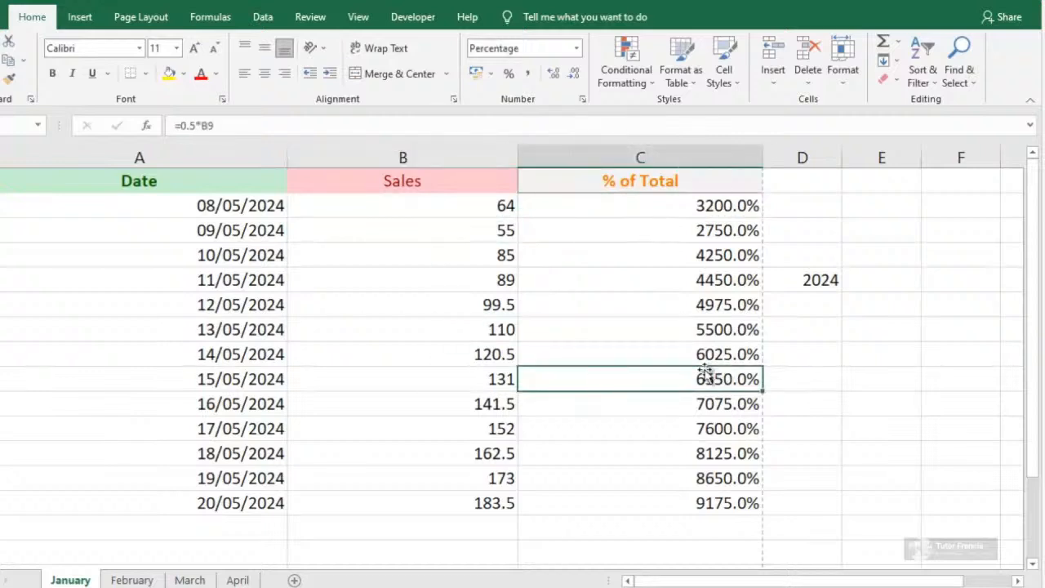
{"action": "left_click", "coordinate": [653, 259]}
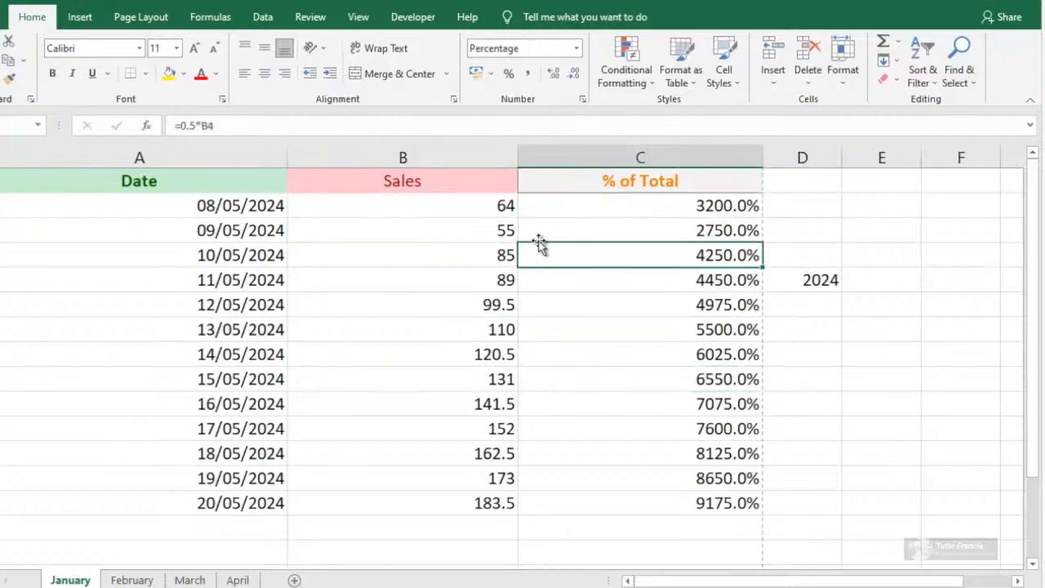
{"action": "left_click", "coordinate": [723, 372]}
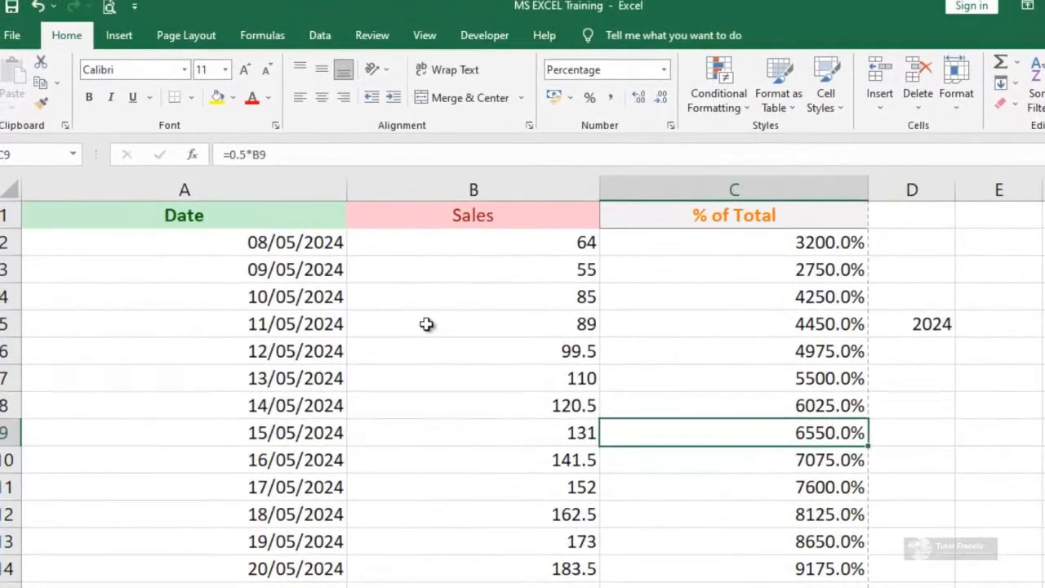
{"action": "left_click", "coordinate": [426, 325]}
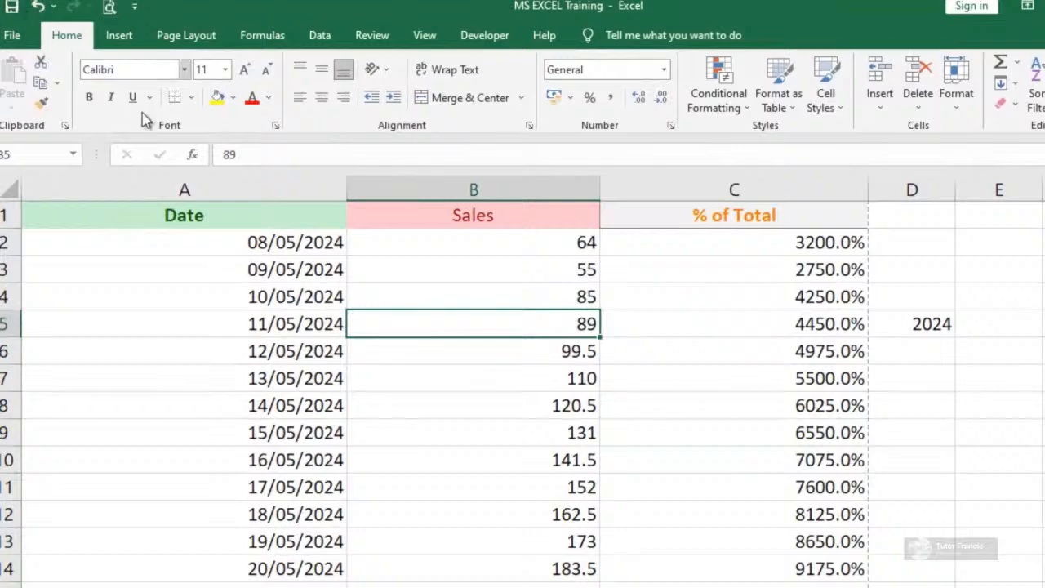
Save a PDF copy of the workbook as MS EXCEL Training in the MS EXCEL folder on the Desktop.
{"action": "left_click", "coordinate": [18, 36]}
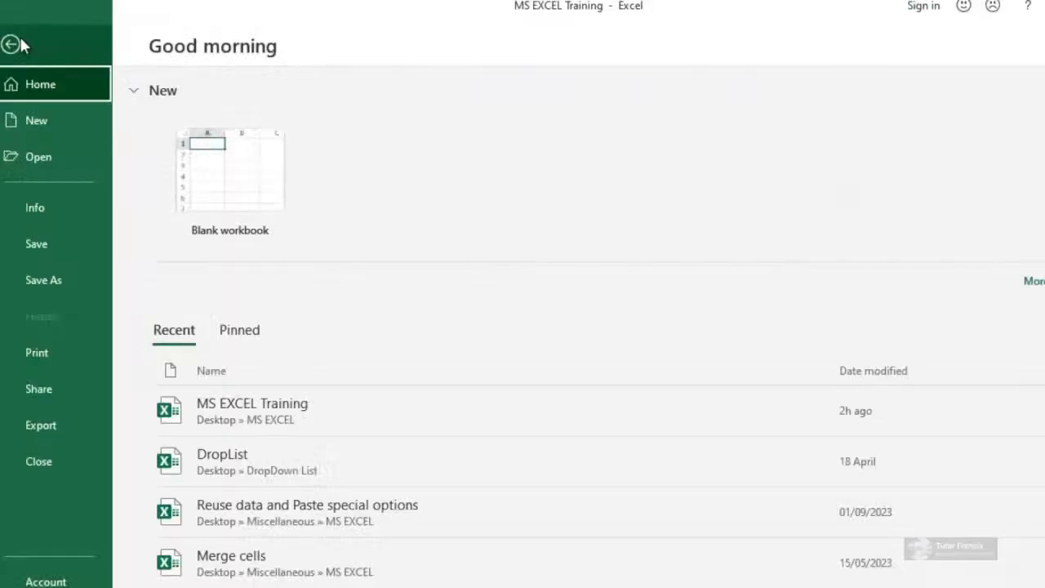
{"action": "left_click", "coordinate": [67, 273]}
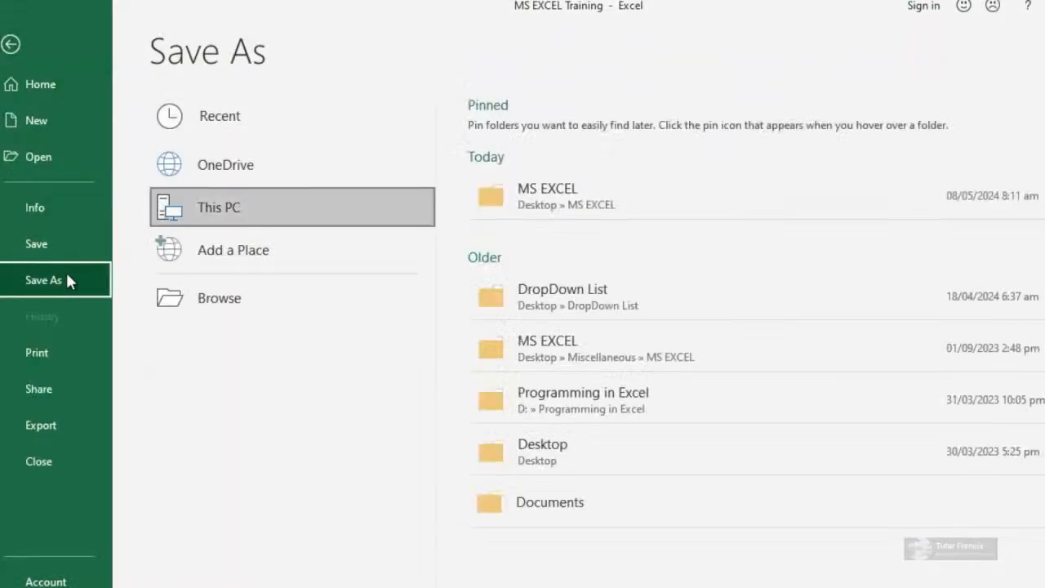
{"action": "left_click", "coordinate": [626, 206]}
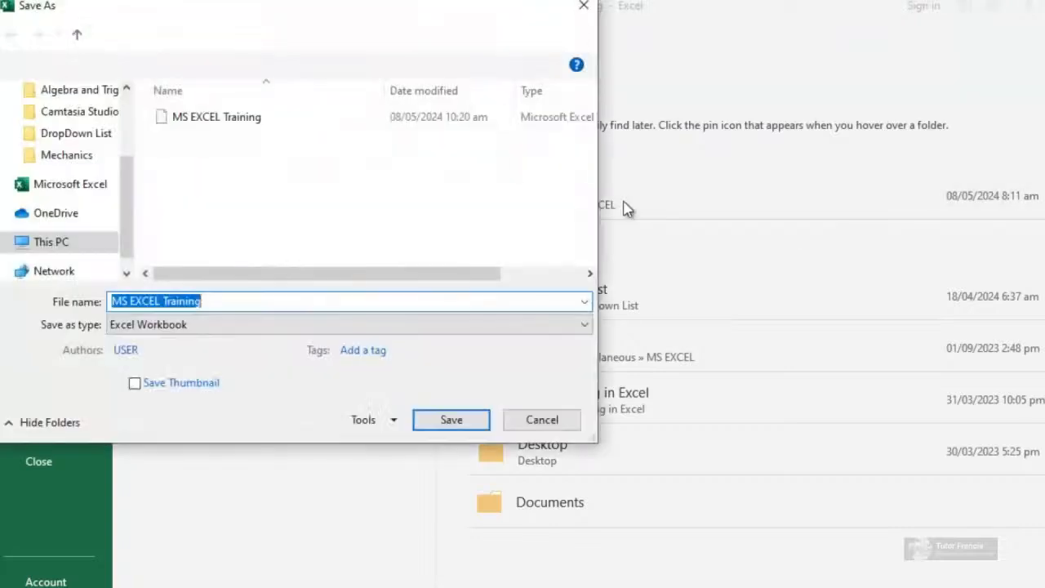
{"action": "left_click", "coordinate": [296, 325]}
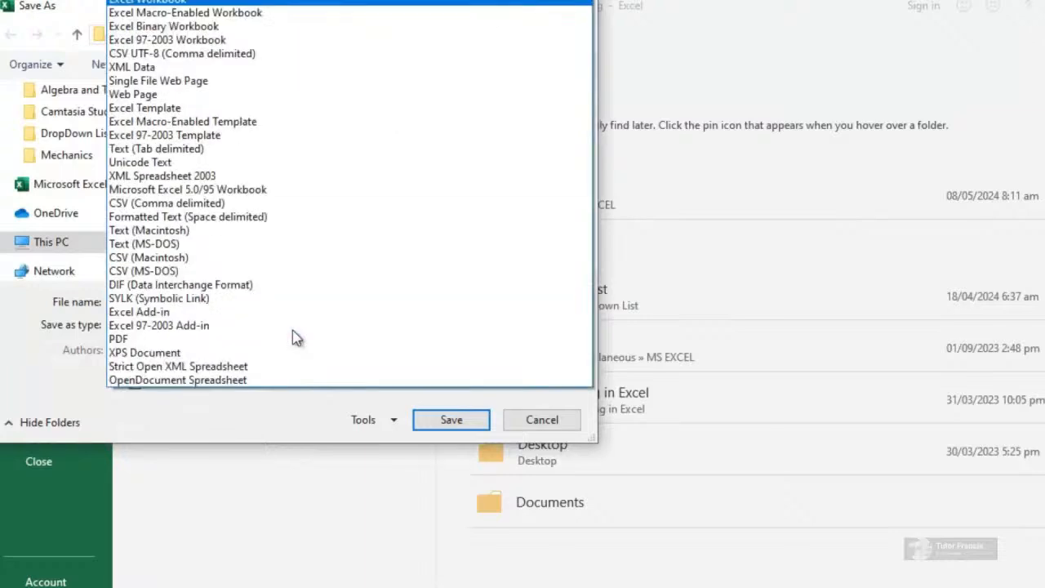
{"action": "left_click", "coordinate": [163, 339]}
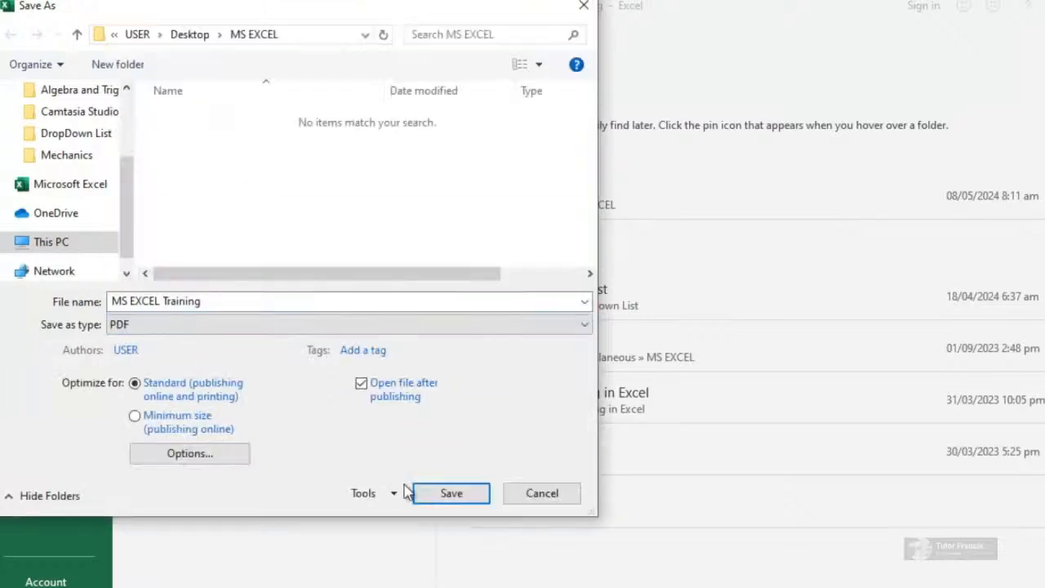
{"action": "left_click", "coordinate": [438, 491]}
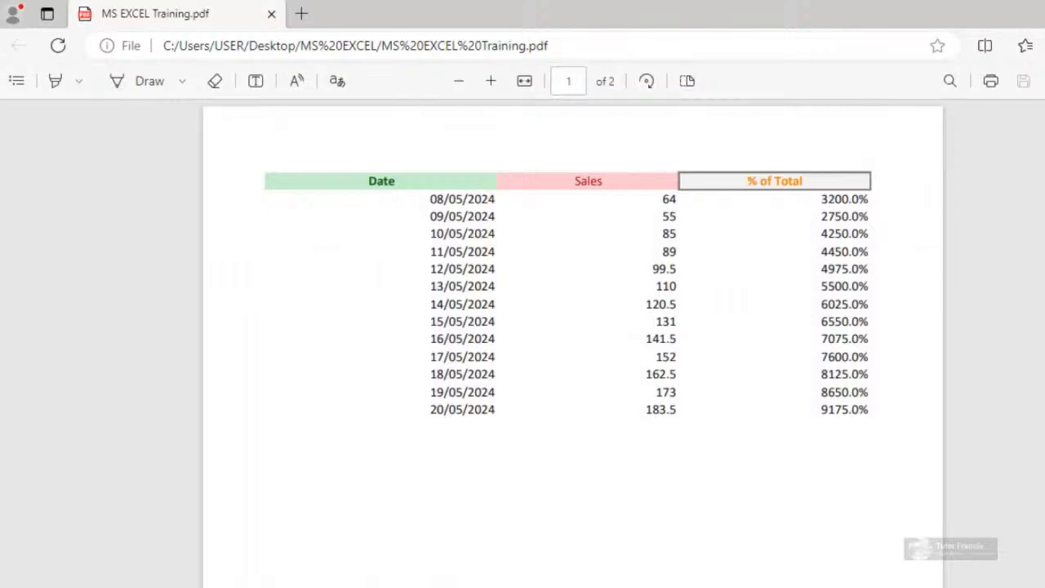
Check how the January table is laid out across the pages of the exported PDF and return to the Excel workbook.
{"action": "scroll", "coordinate": [571, 343], "scroll_direction": "down", "scroll_amount": 10}
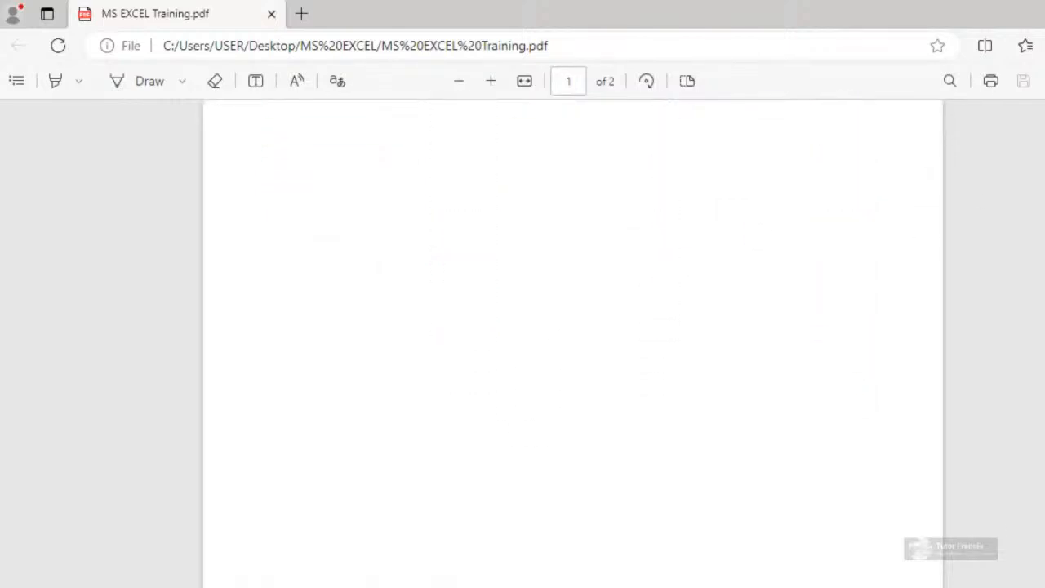
{"action": "scroll", "coordinate": [571, 343], "scroll_direction": "down", "scroll_amount": 3}
{"action": "scroll", "coordinate": [572, 343], "scroll_direction": "up", "scroll_amount": 10}
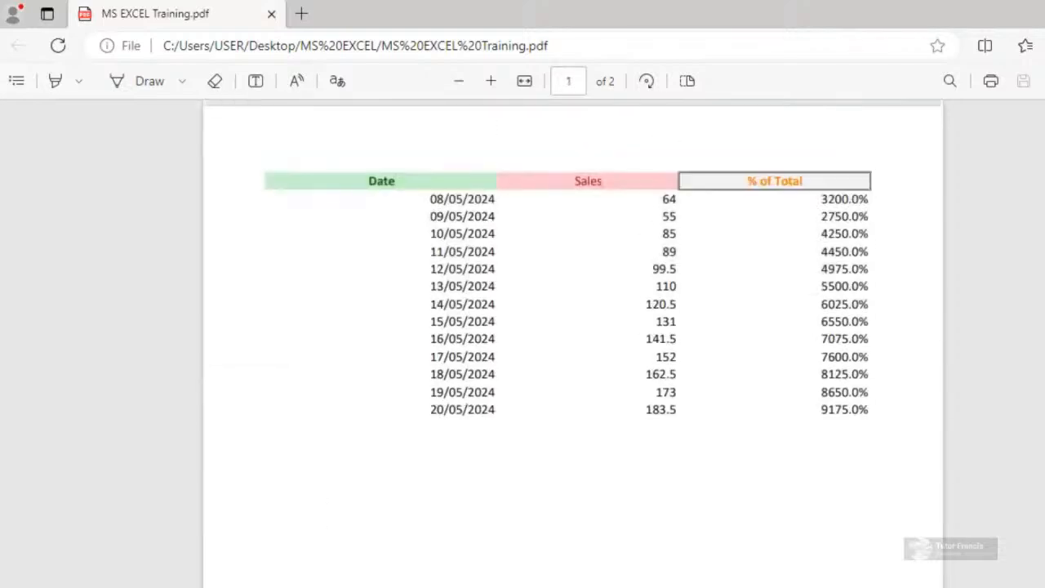
{"action": "scroll", "coordinate": [572, 343], "scroll_direction": "down", "scroll_amount": 10}
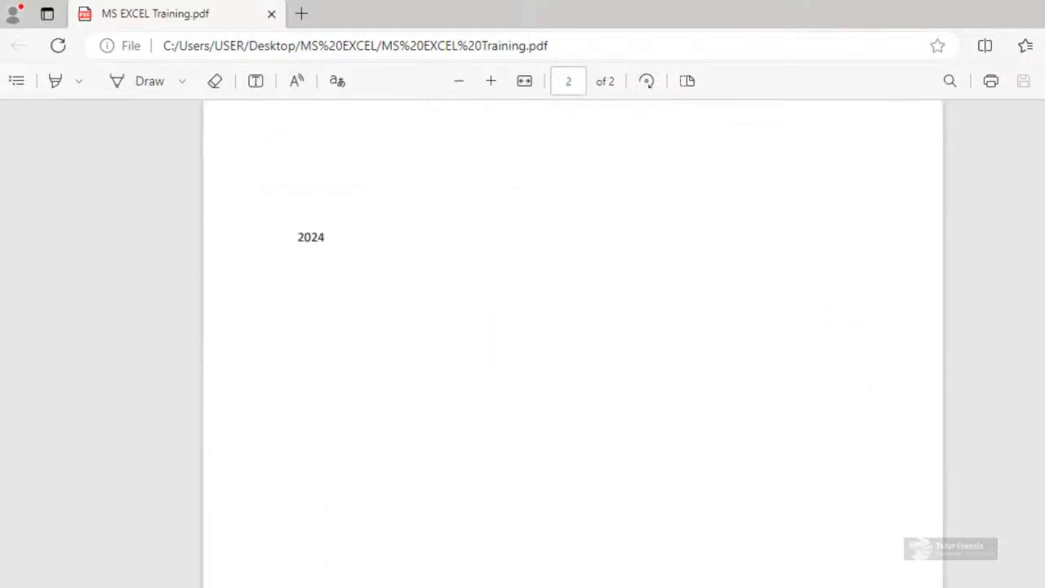
{"action": "key", "text": "alt+Tab"}
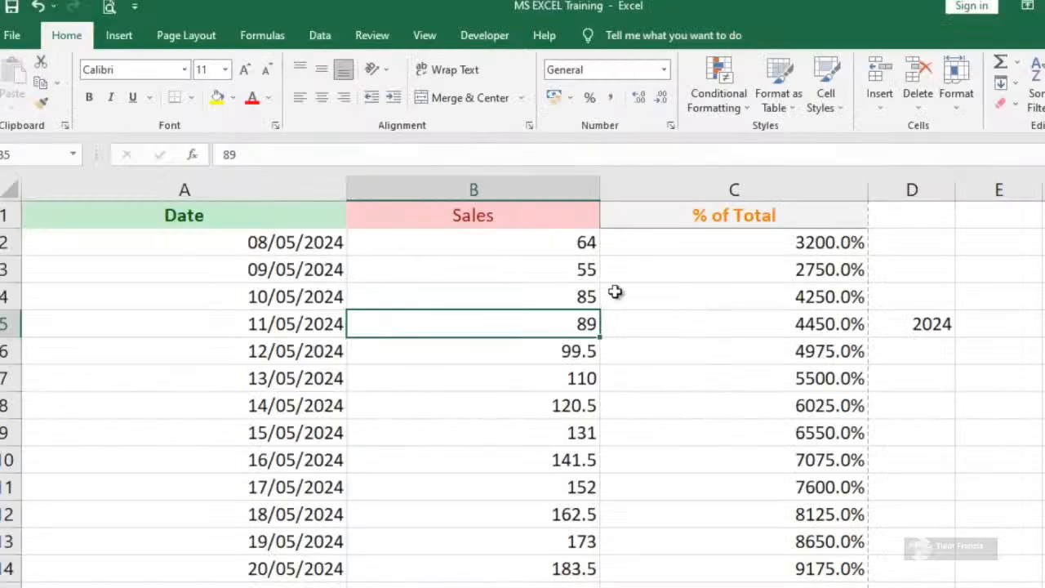
Preview both pages of the January sheet's printout, set its scaling to Fit Sheet on One Page and print it.
{"action": "left_click", "coordinate": [659, 295]}
{"action": "left_click", "coordinate": [619, 252]}
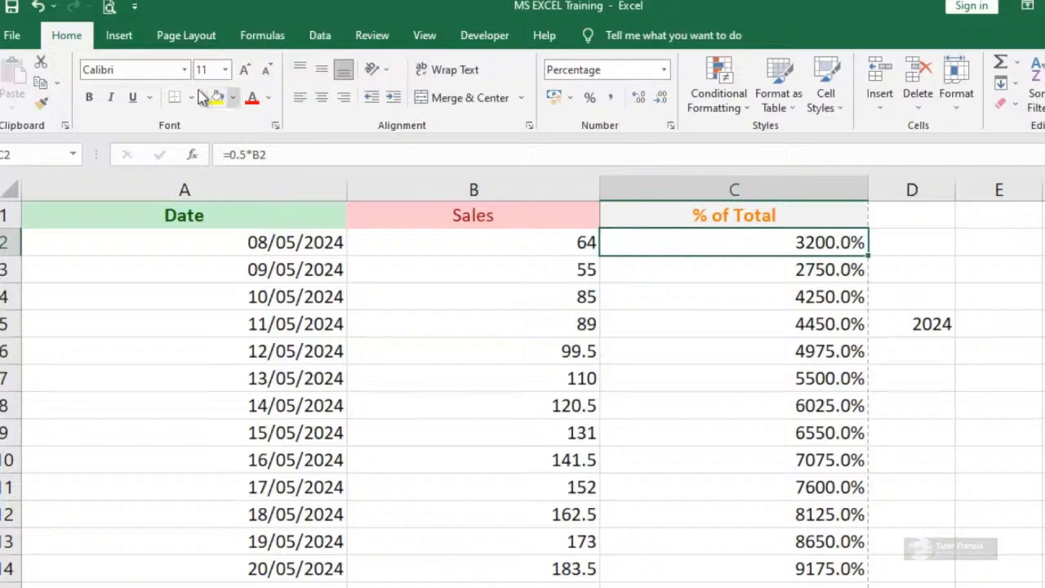
{"action": "left_click", "coordinate": [108, 8]}
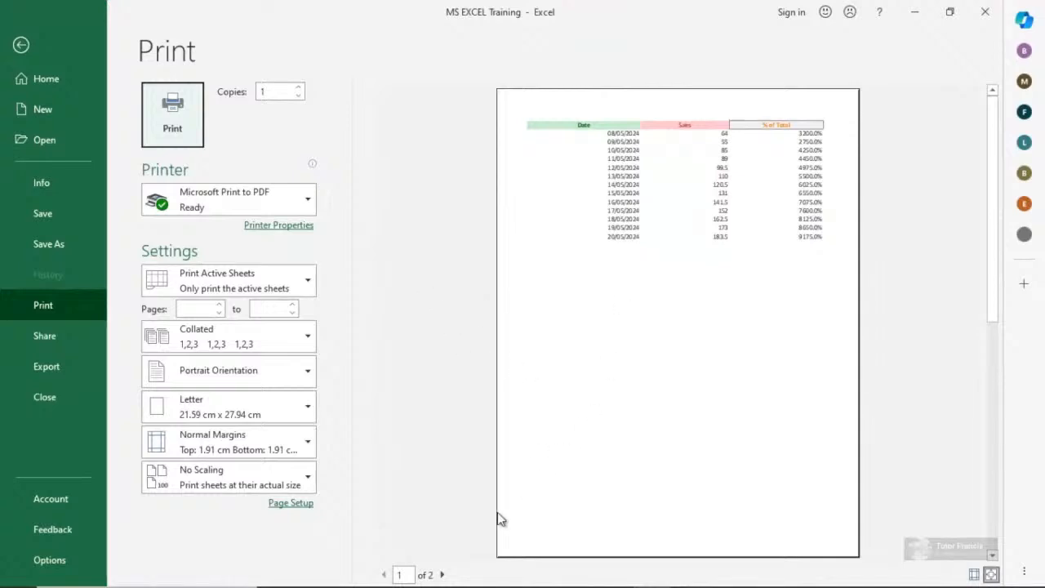
{"action": "left_click", "coordinate": [442, 576]}
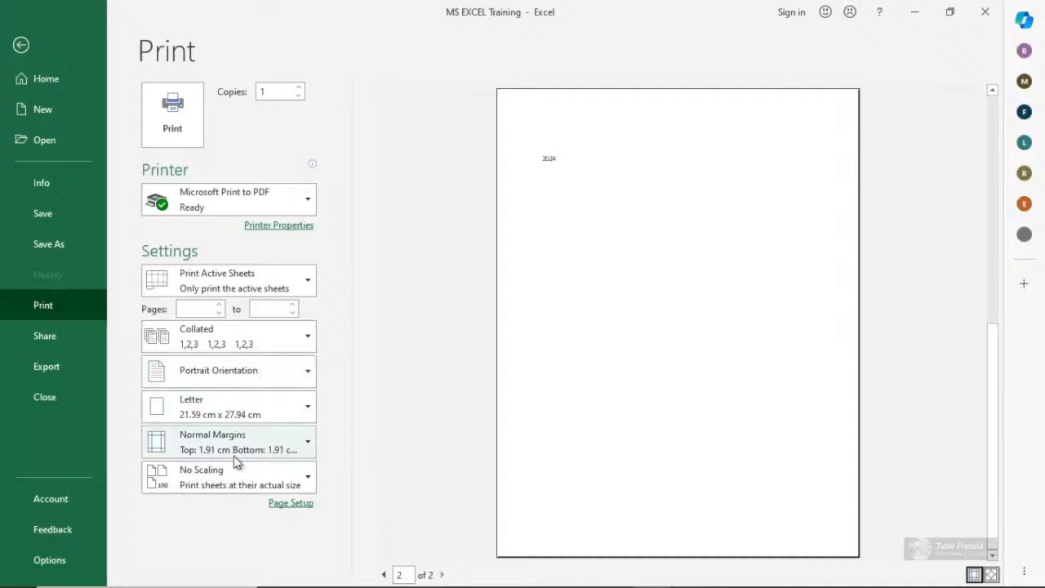
{"action": "left_click", "coordinate": [309, 481]}
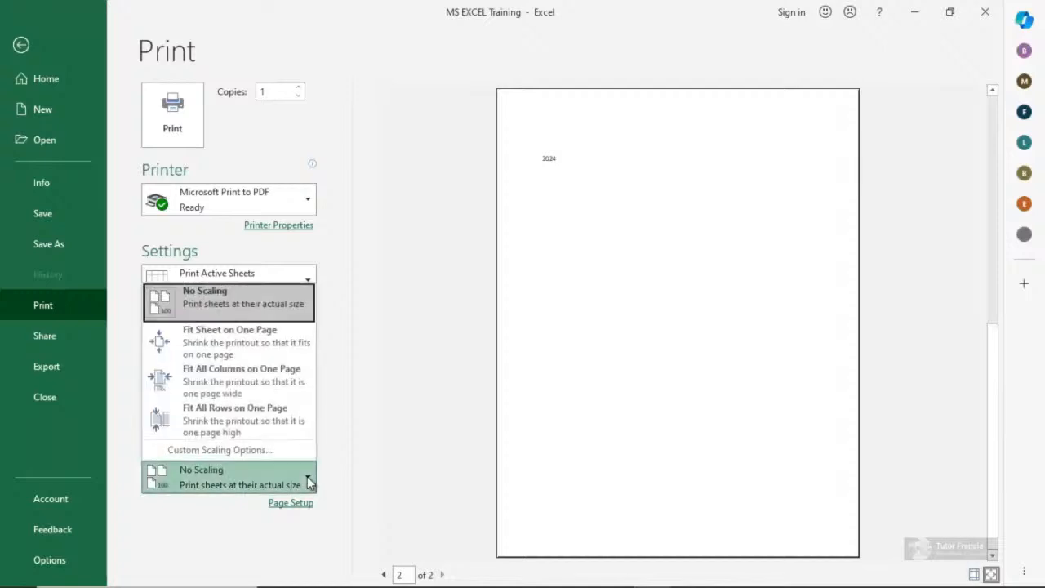
{"action": "left_click", "coordinate": [253, 341]}
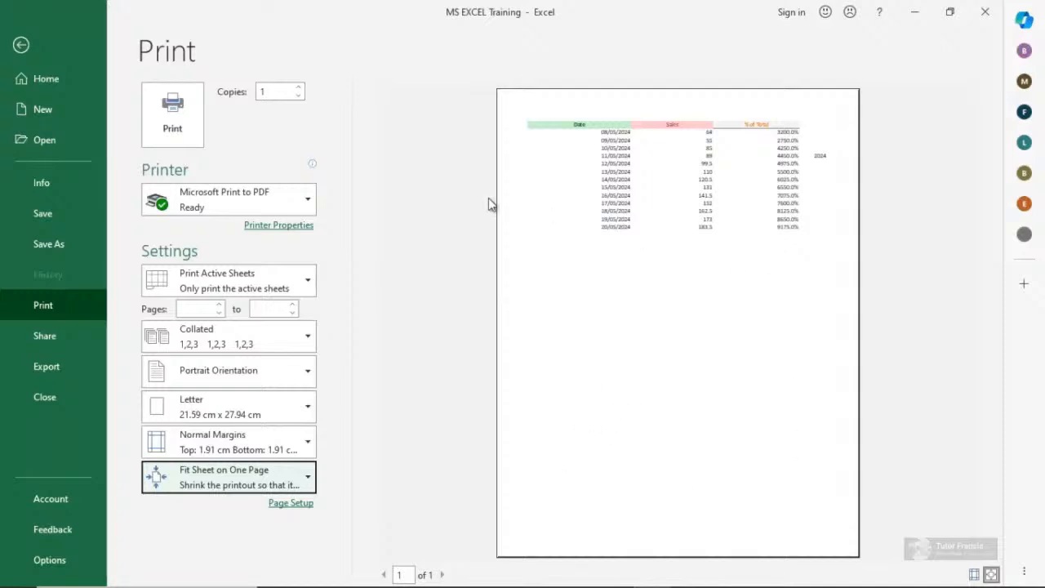
{"action": "left_click", "coordinate": [181, 109]}
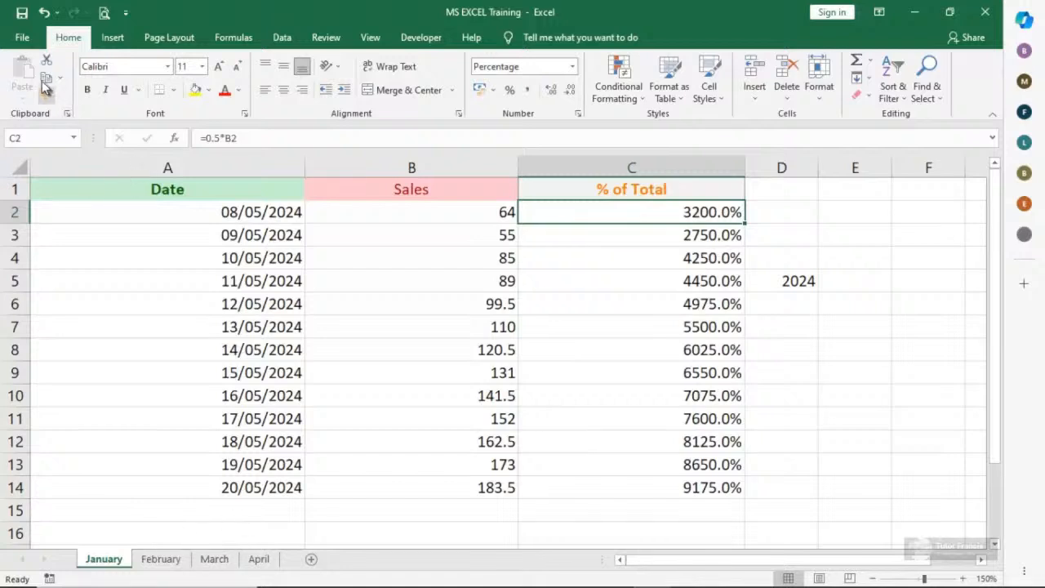
Set the printout to Print Entire Workbook and scale the sheet on its second page to Fit Sheet on One Page.
{"action": "left_click", "coordinate": [104, 13]}
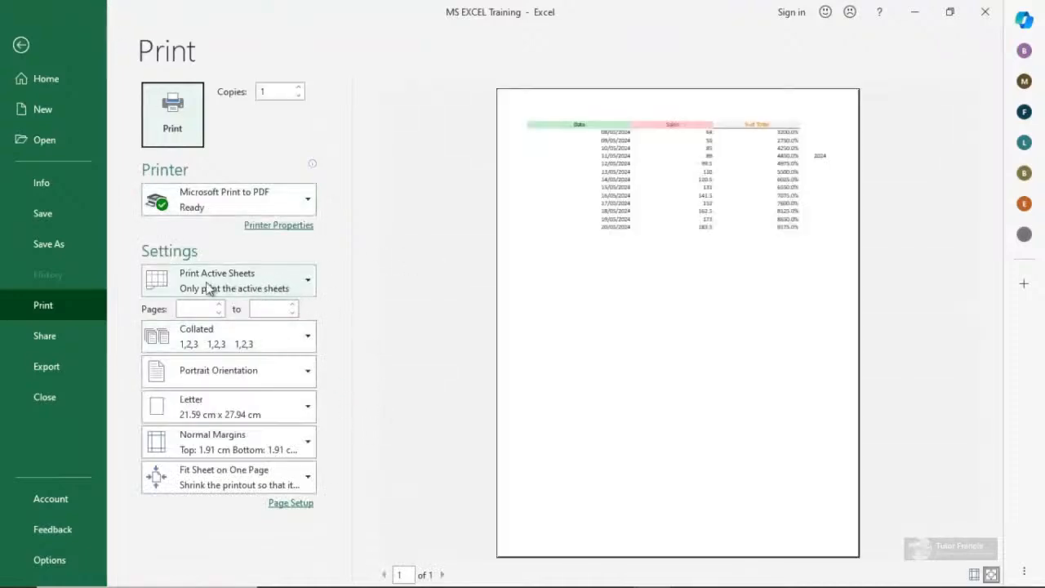
{"action": "left_click", "coordinate": [307, 282]}
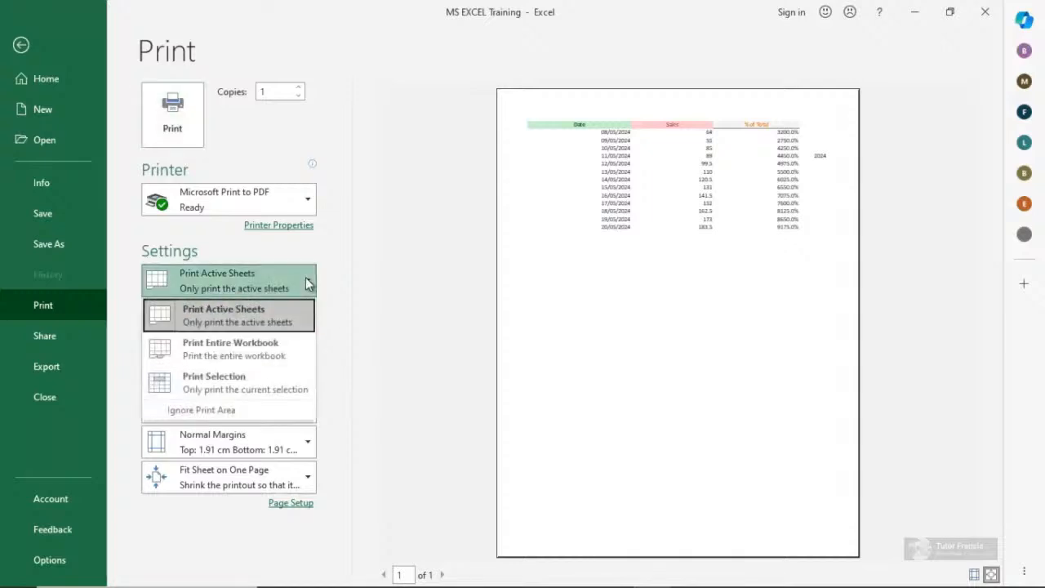
{"action": "left_click", "coordinate": [256, 347]}
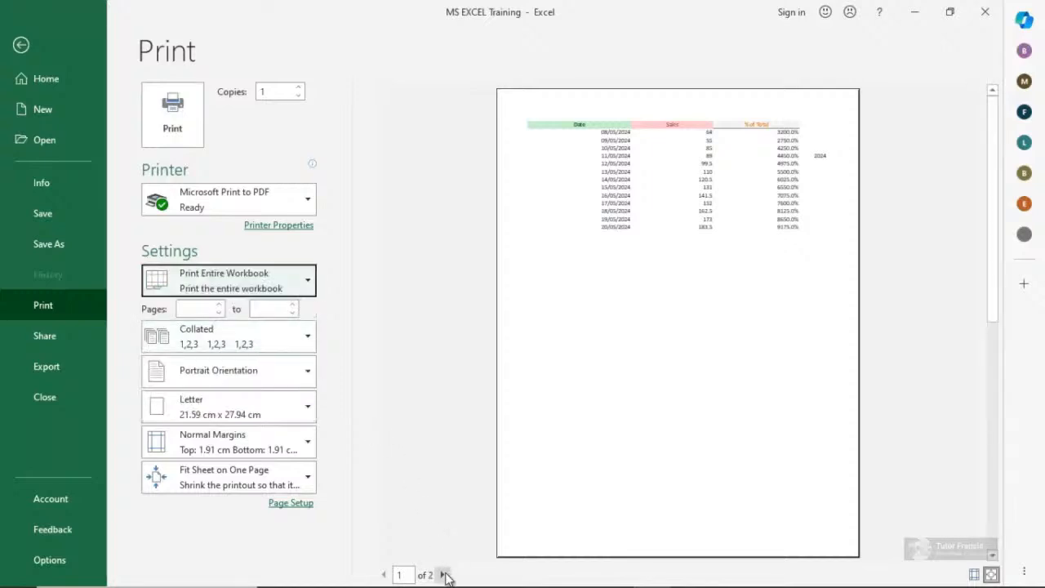
{"action": "left_click", "coordinate": [443, 575]}
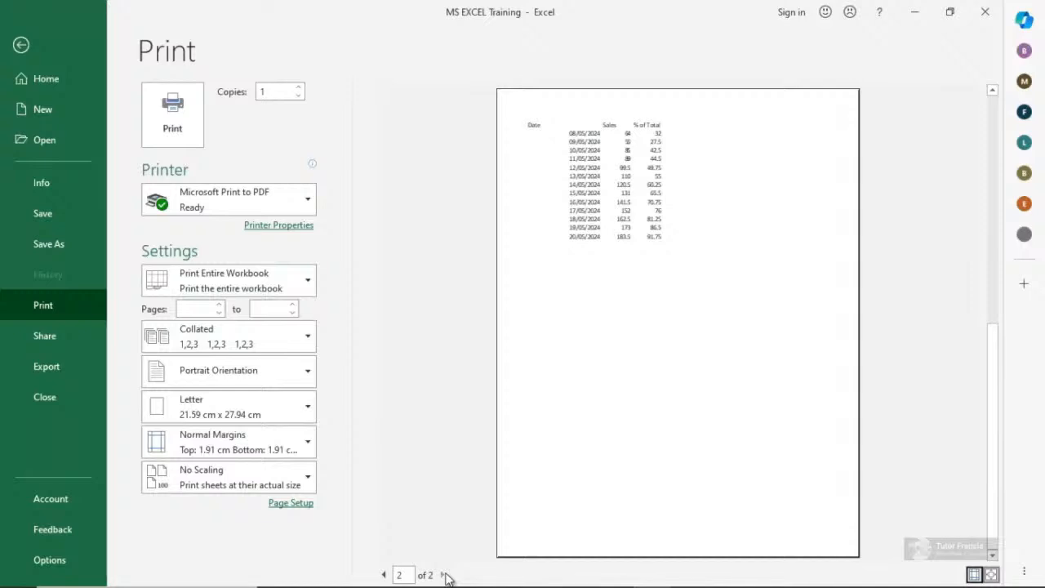
{"action": "left_click", "coordinate": [308, 477]}
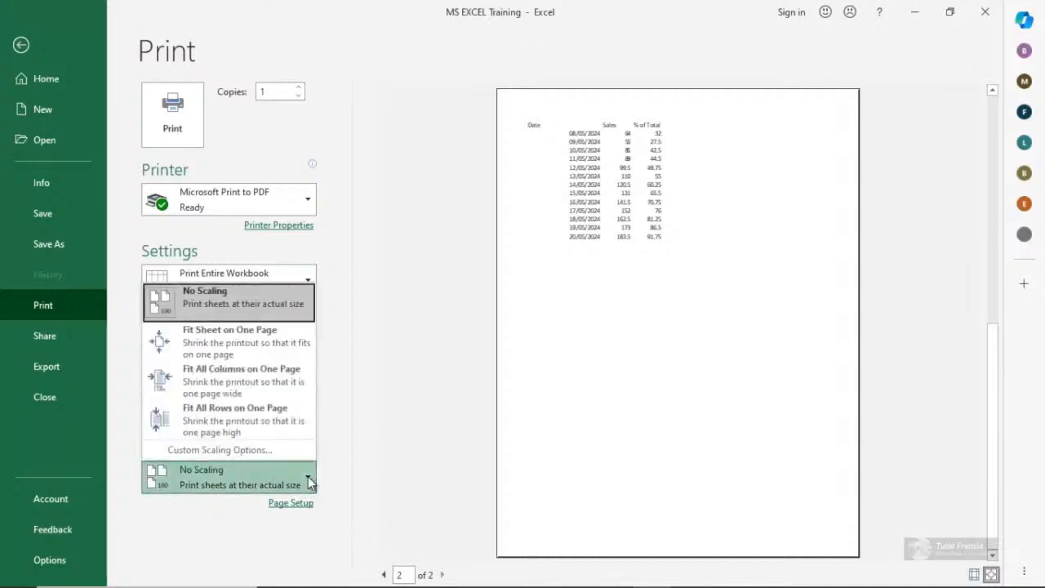
{"action": "left_click", "coordinate": [253, 337]}
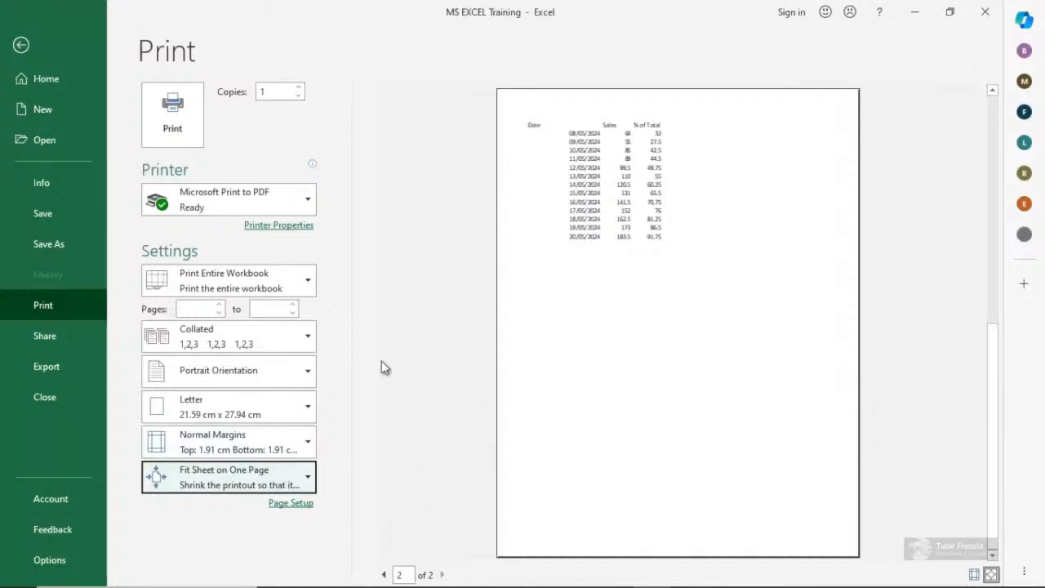
Print the entire workbook to a PDF named MS Exel in the MS EXCEL folder on the Desktop.
{"action": "left_click", "coordinate": [169, 128]}
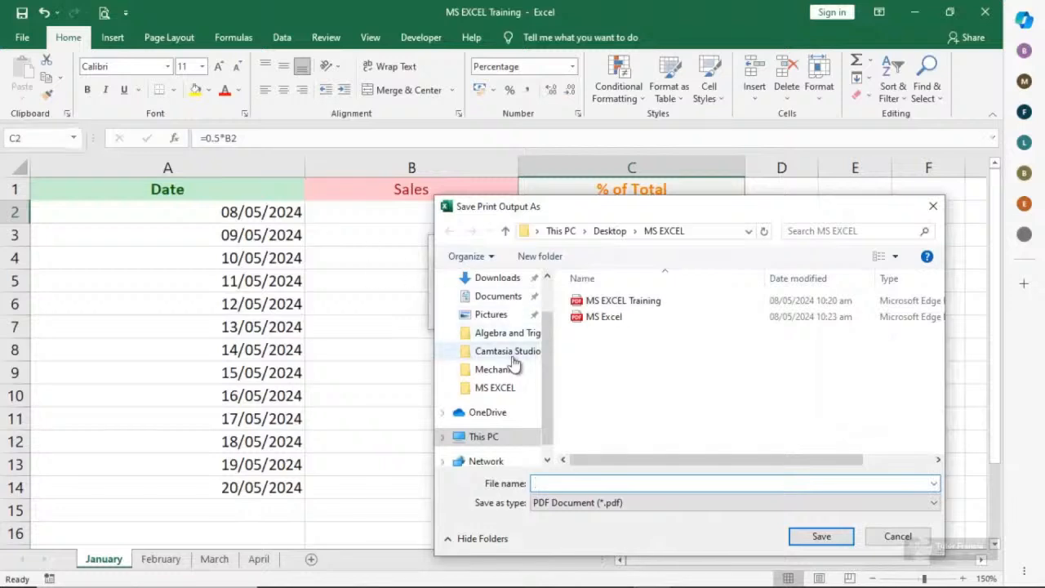
{"action": "type", "text": "MS Ex"}
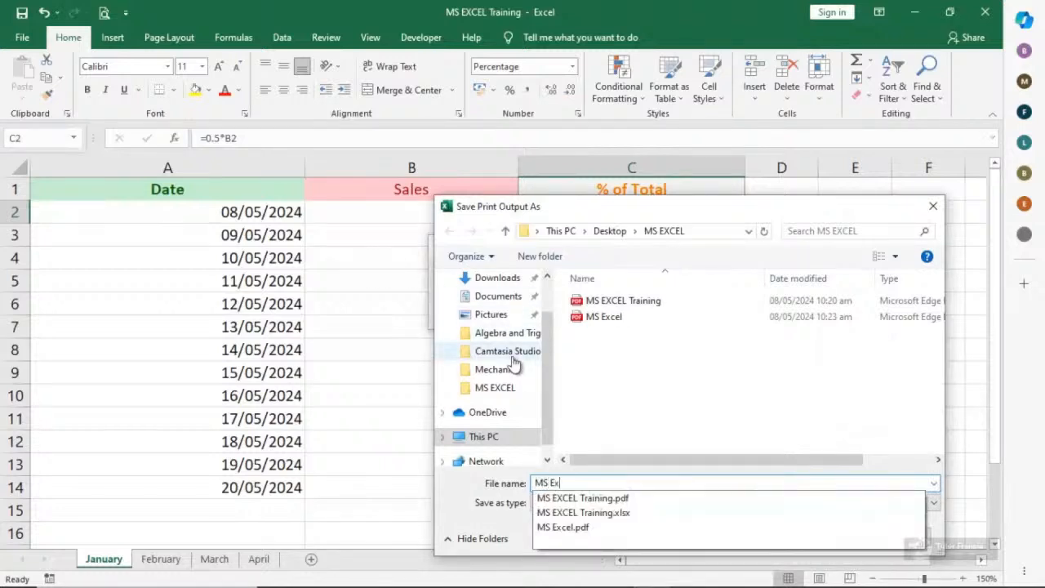
{"action": "type", "text": "cel"}
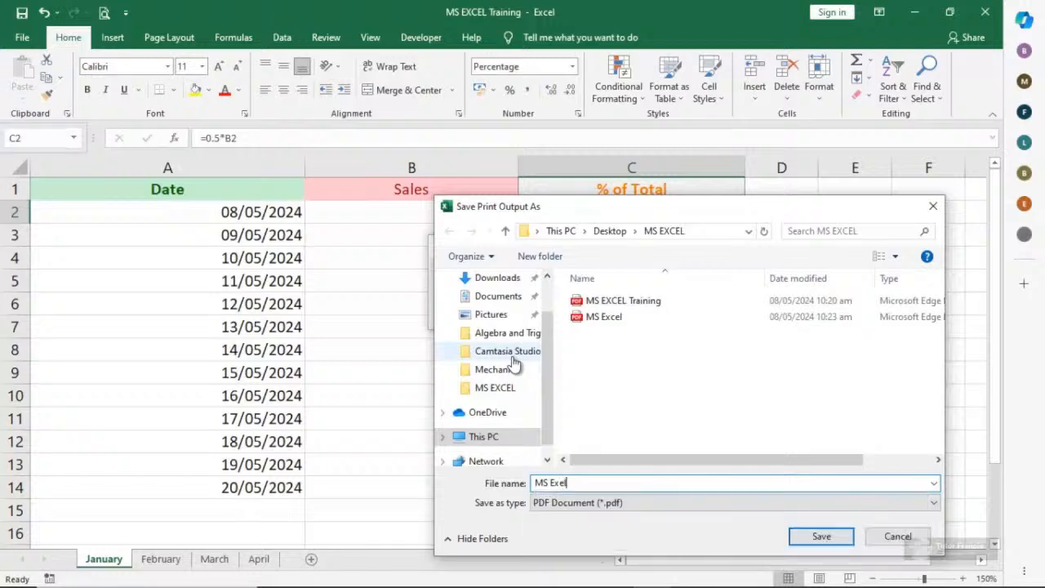
{"action": "left_click", "coordinate": [834, 537]}
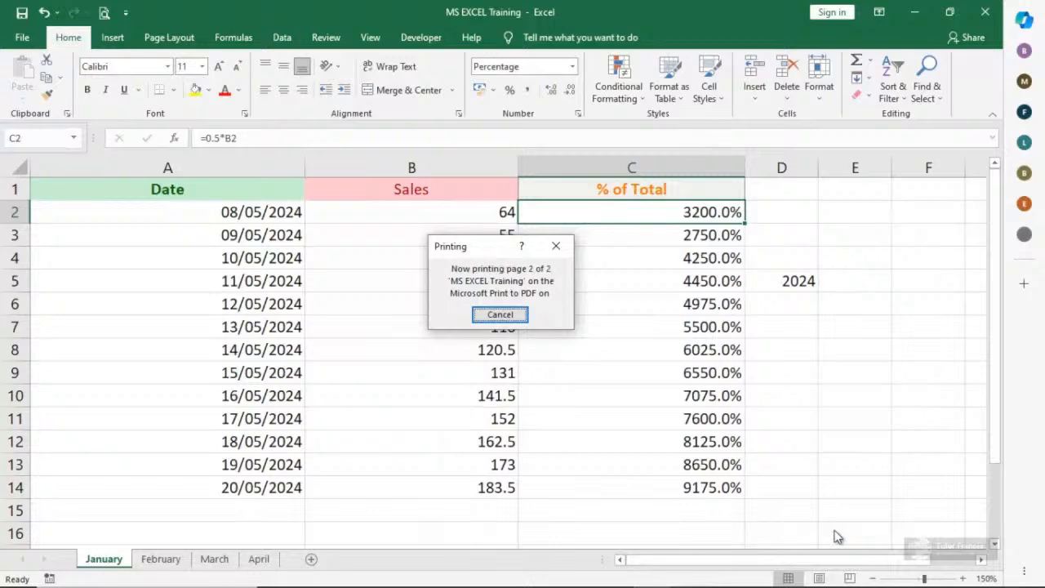
Open the MS Exel PDF from the MS EXCEL folder and check the tables on both of its pages.
{"action": "left_click", "coordinate": [920, 7]}
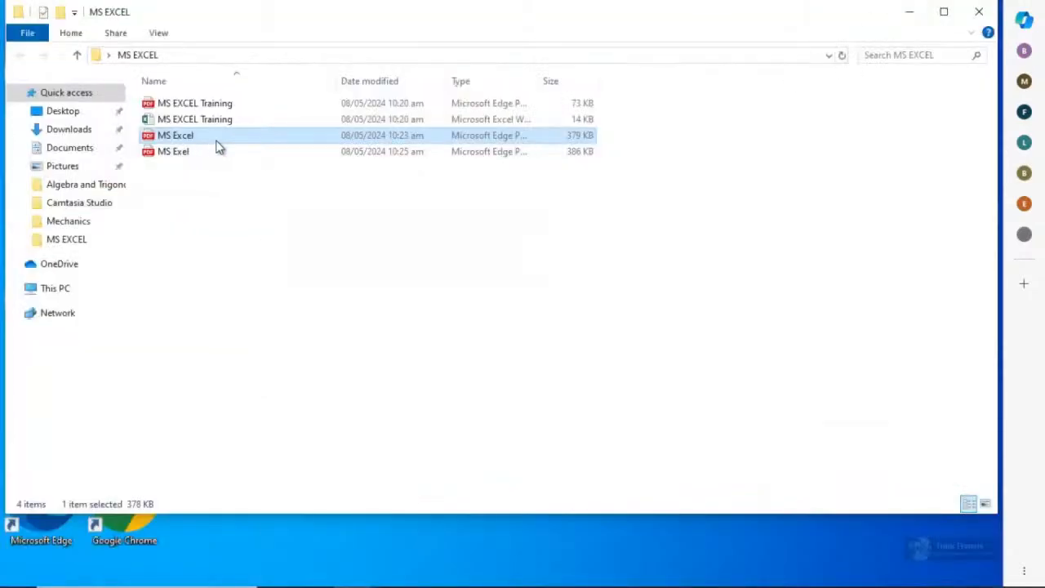
{"action": "double_click", "coordinate": [173, 152]}
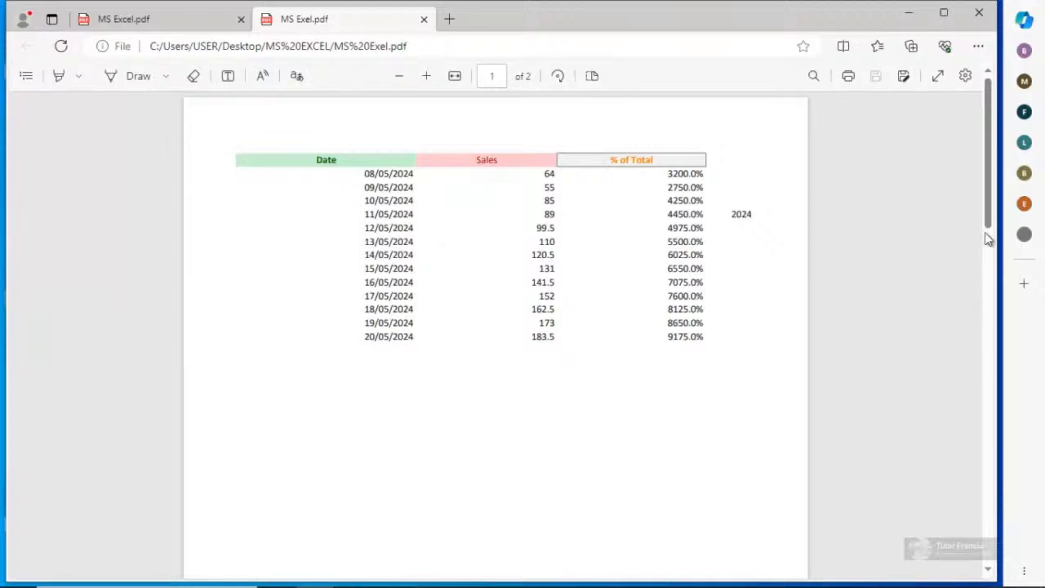
{"action": "left_click_drag", "start_coordinate": [990, 172], "coordinate": [1003, 345]}
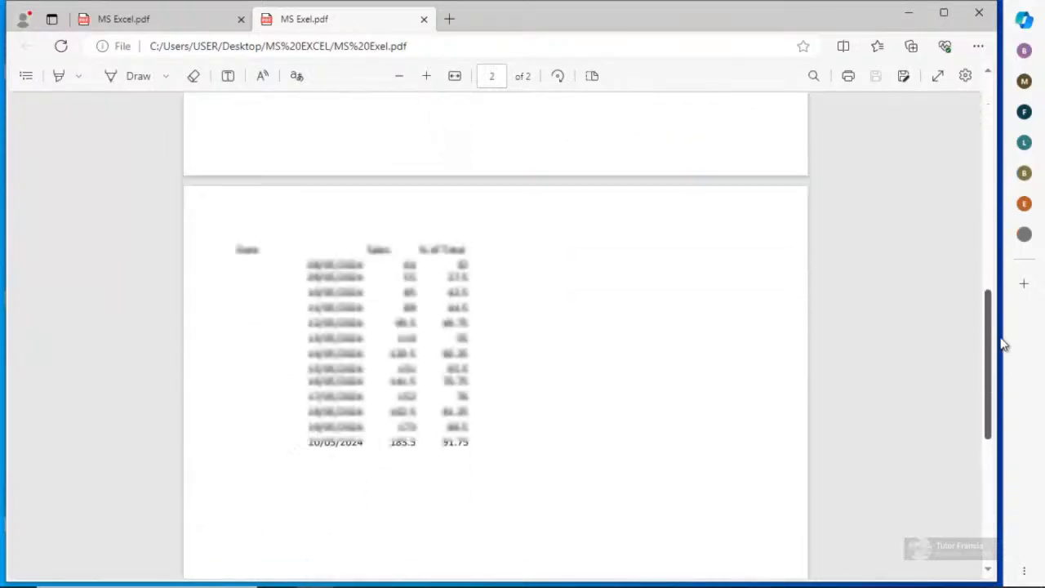